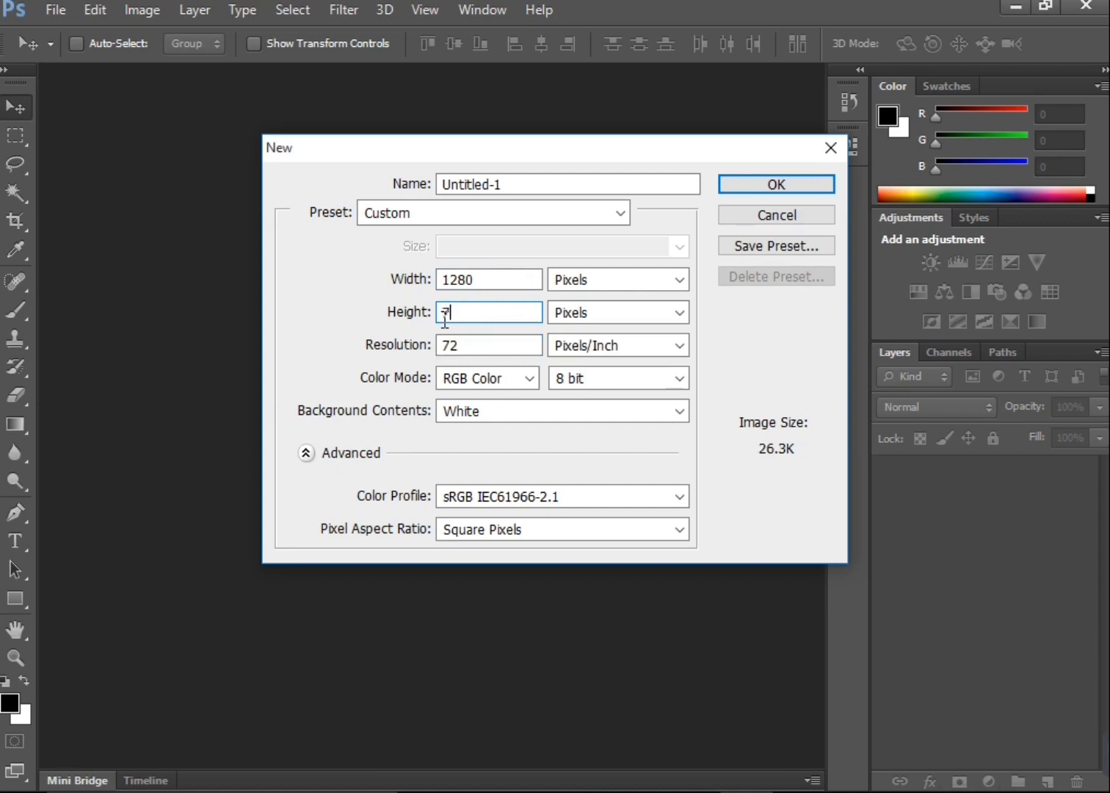
Create the new 1280 × 720 pixel document and convert its background into a regular layer
type("20")
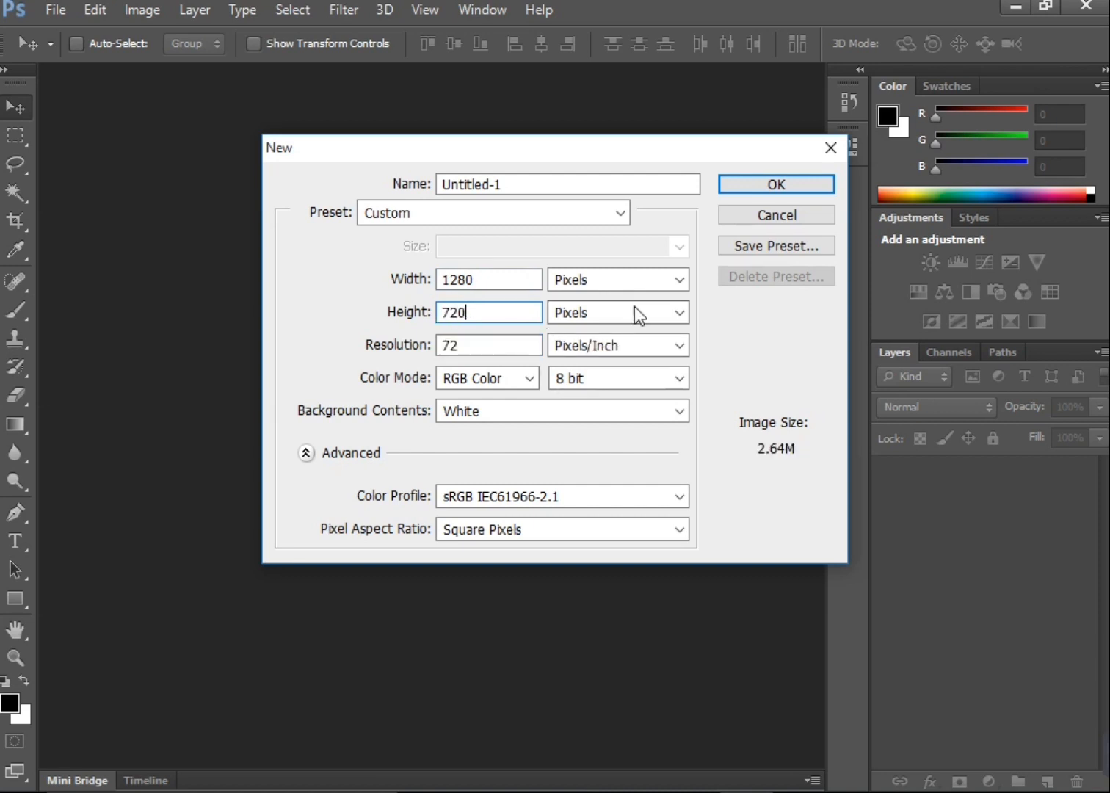
left_click(752, 186)
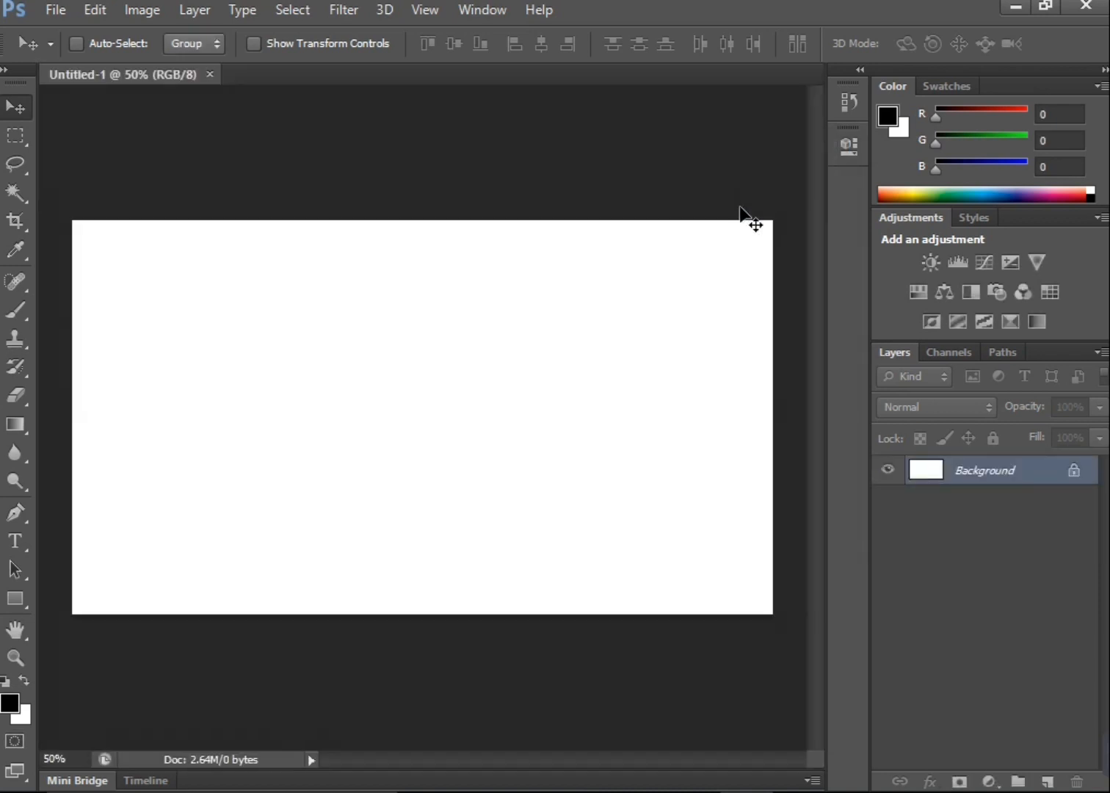
double_click(973, 478)
left_click(738, 252)
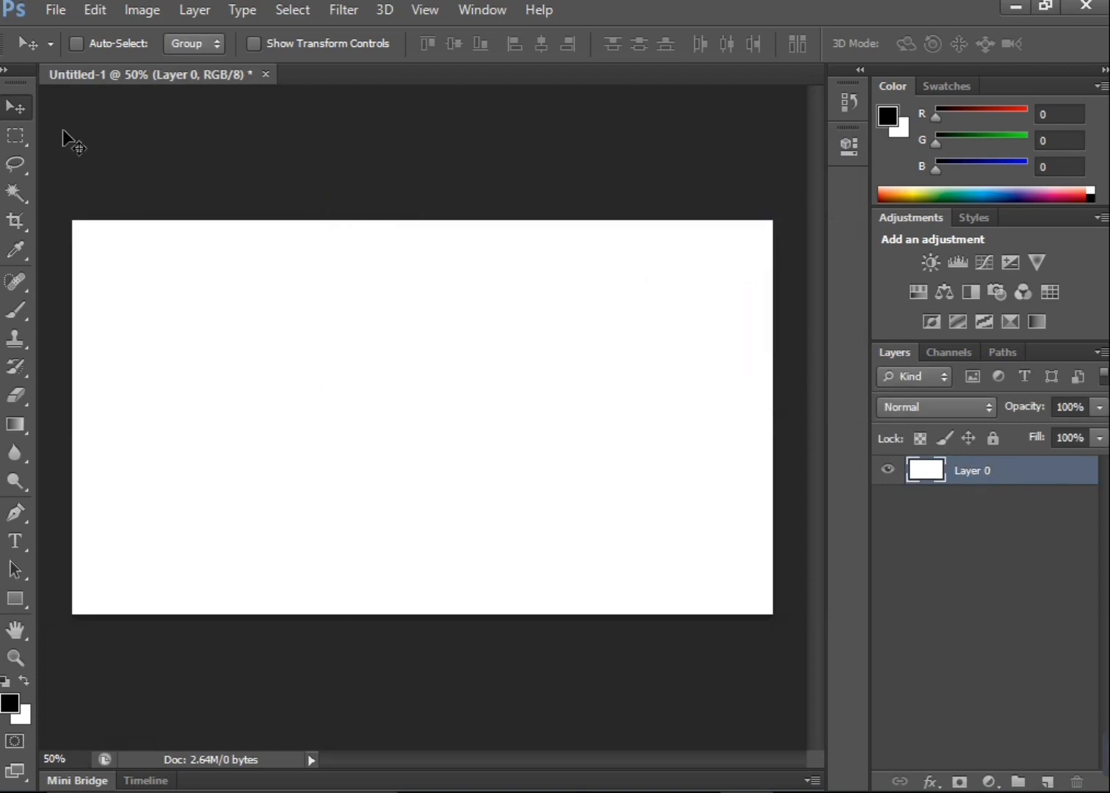
Open the whole orange image water.jpg and convert its background into a regular layer
left_click(58, 8)
left_click(70, 52)
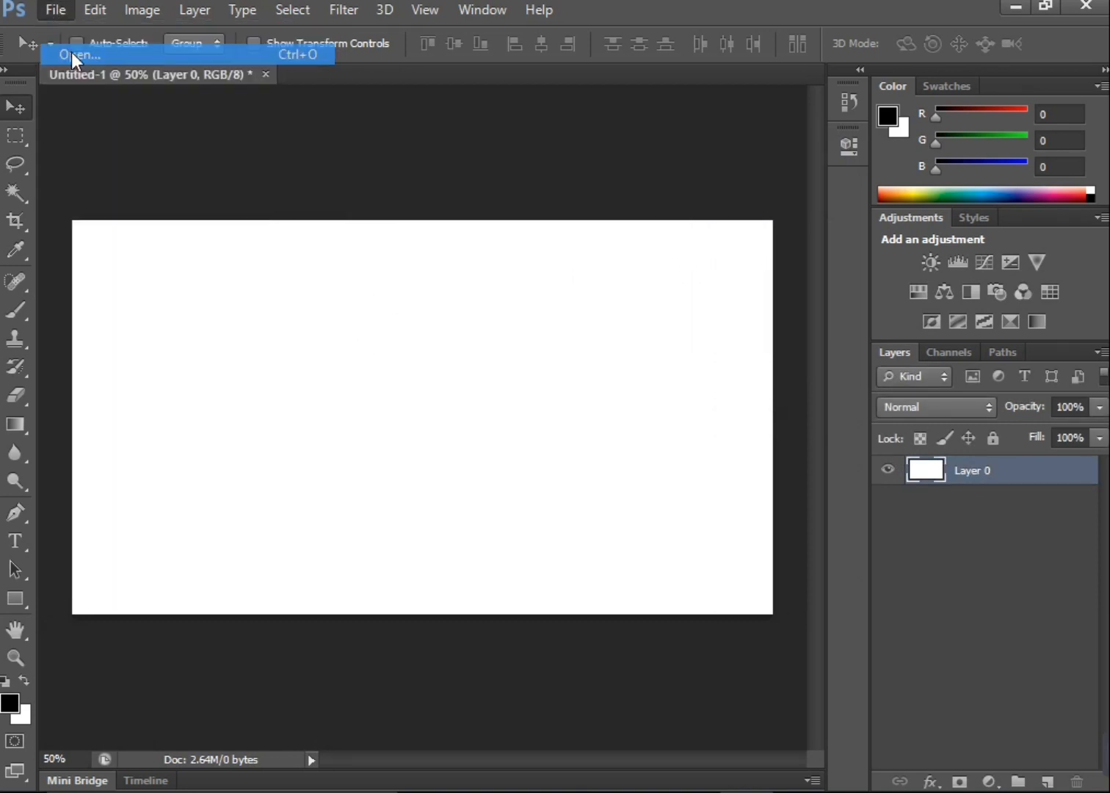
left_click(657, 237)
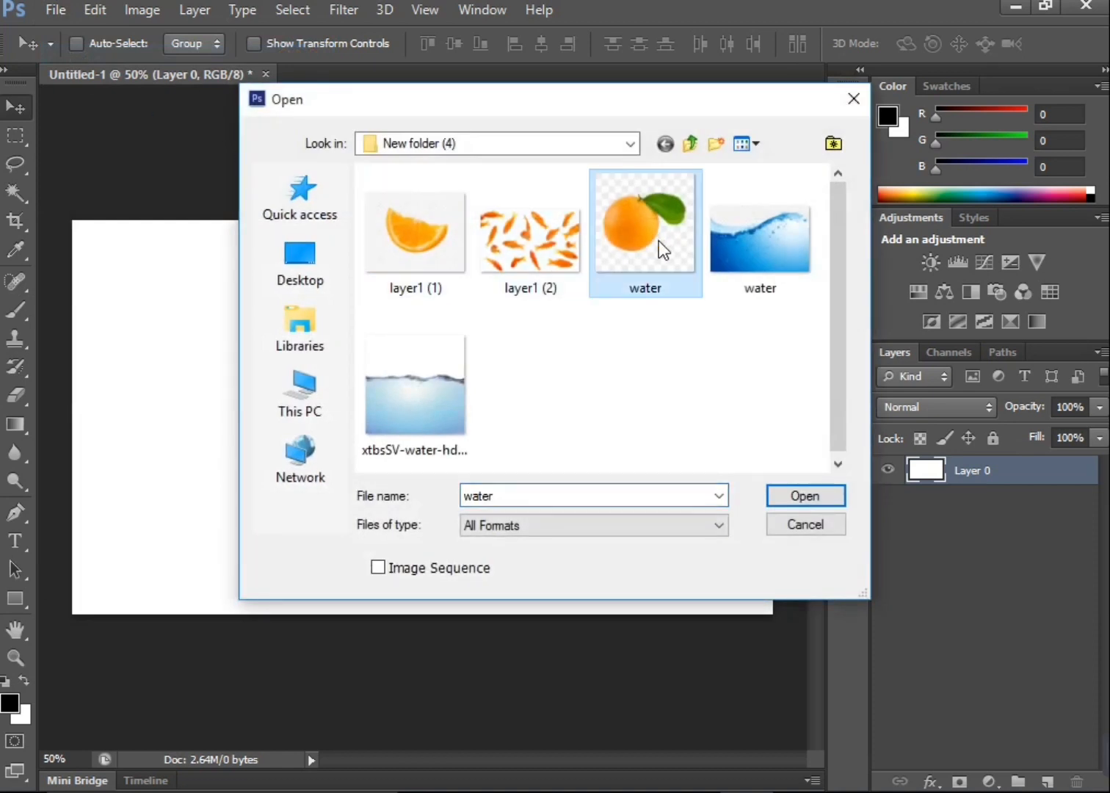
left_click(800, 496)
double_click(980, 481)
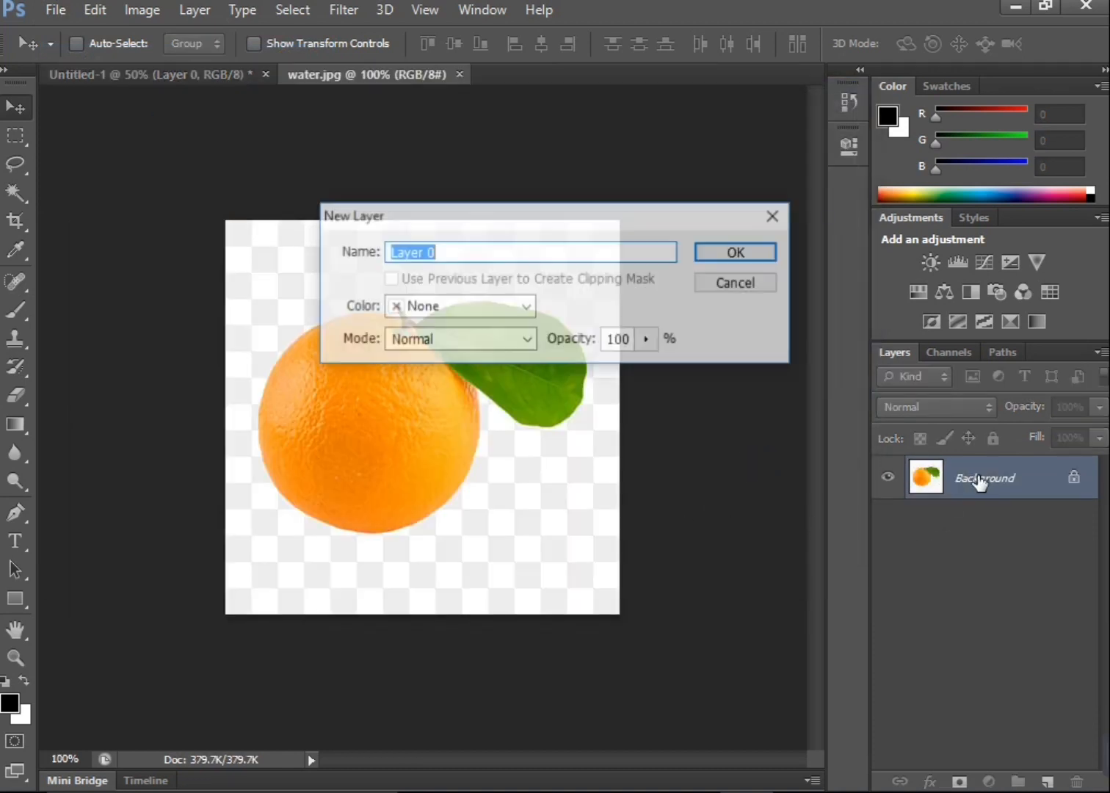
left_click(734, 250)
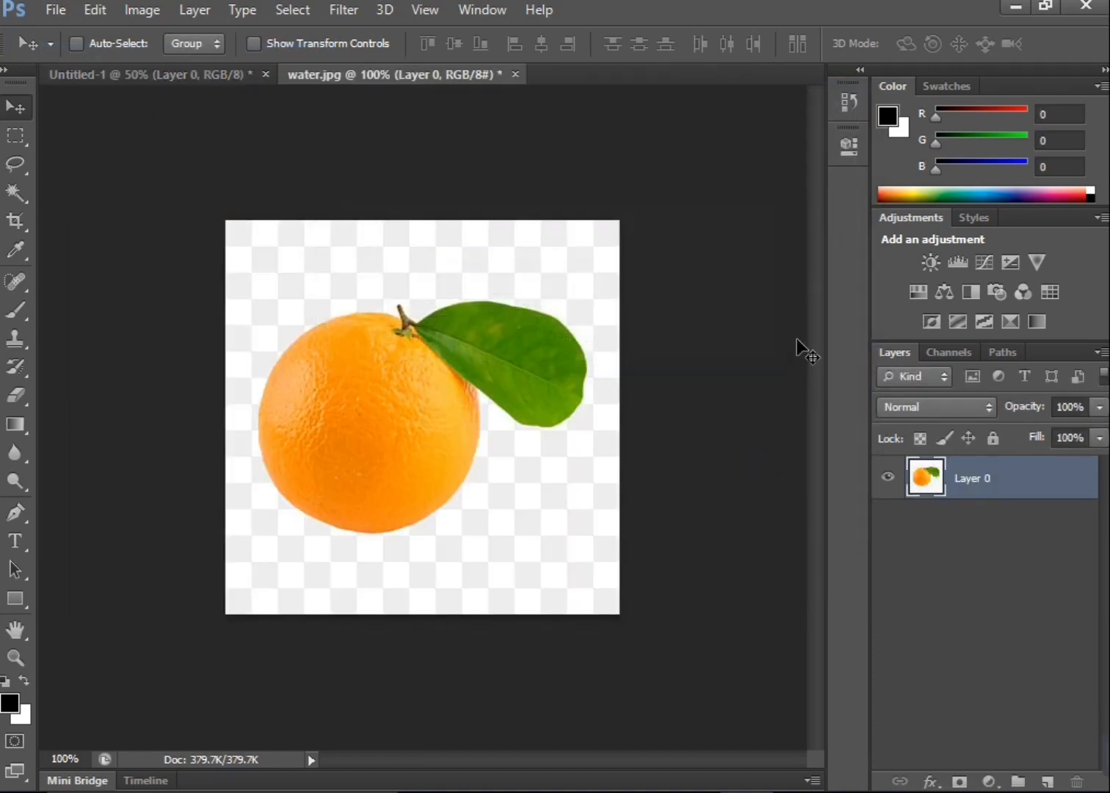
Add a blank layer beneath the whole orange's layer and make the orange layer active again
left_click(1047, 780)
left_click_drag(983, 480, 984, 526)
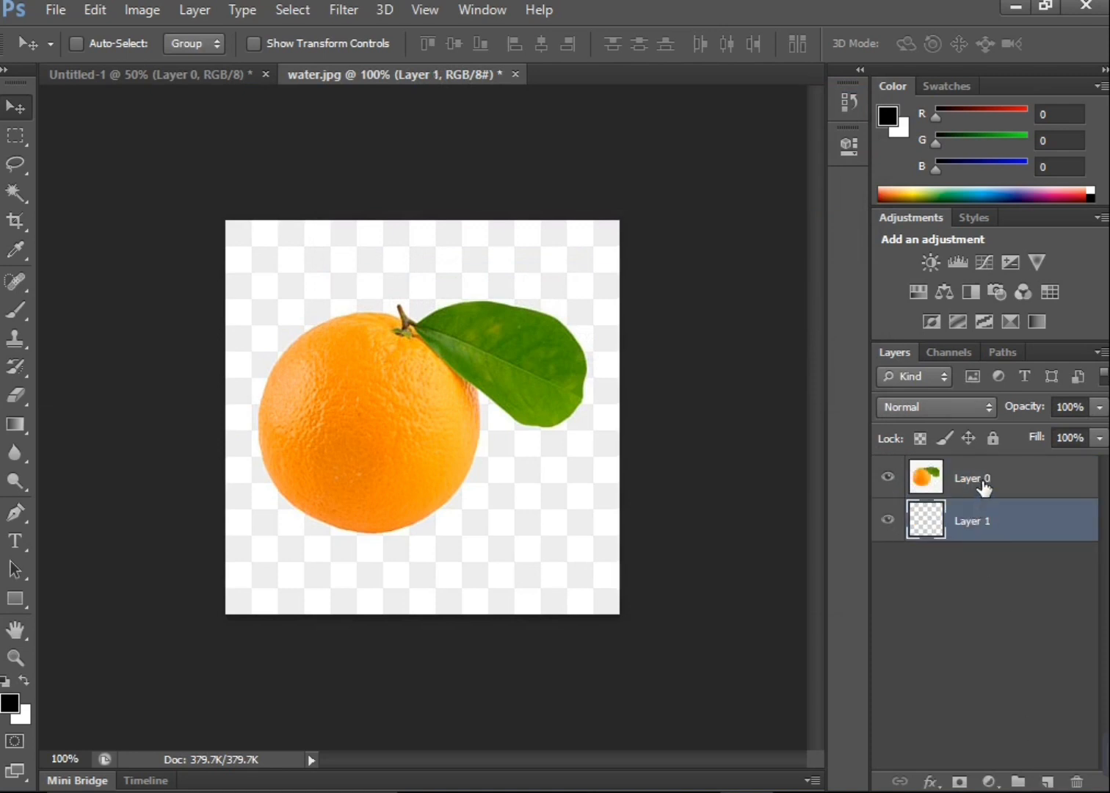
left_click(982, 487)
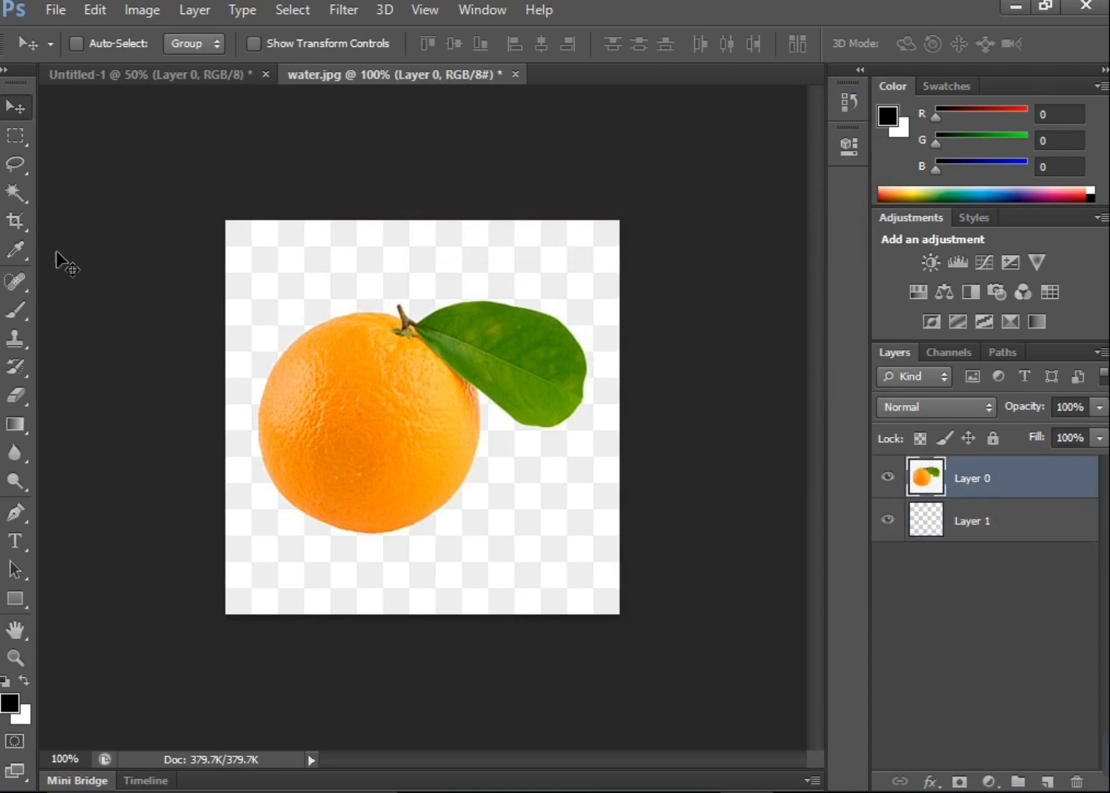
Delete the fake checkered background around the whole orange using the Magic Wand, and clear the selection
left_click(17, 193)
left_click(292, 276)
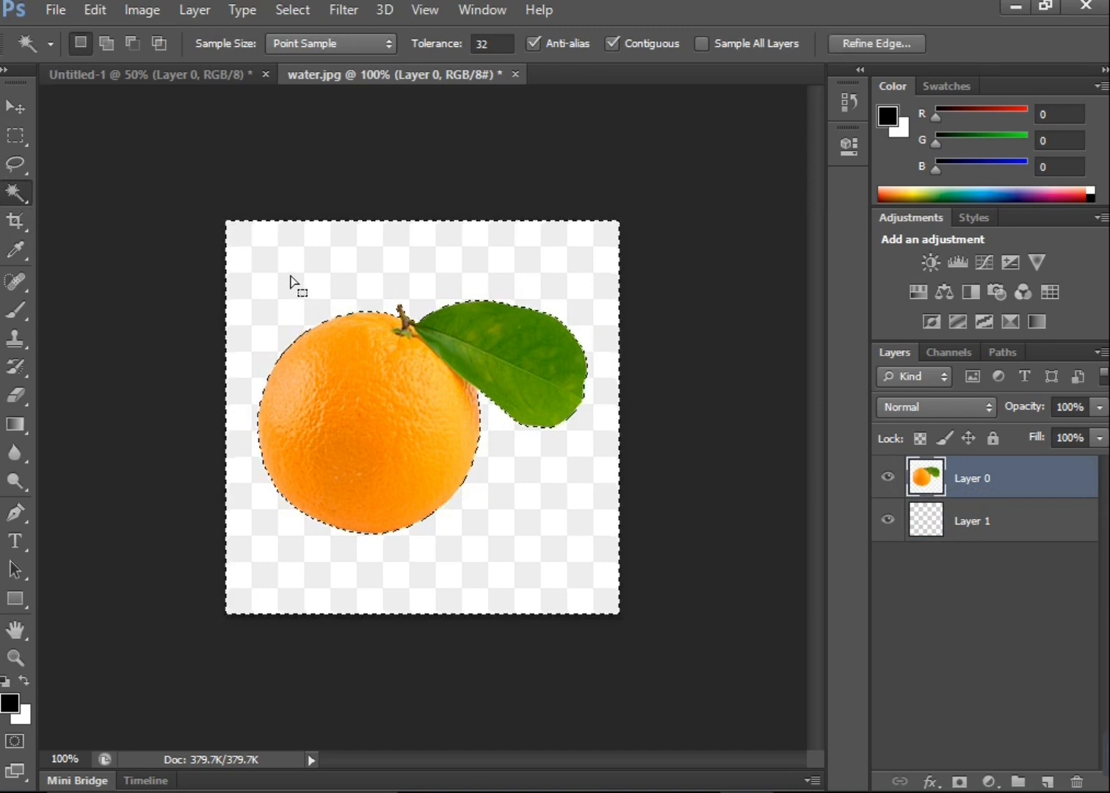
key("Delete")
left_click(16, 107)
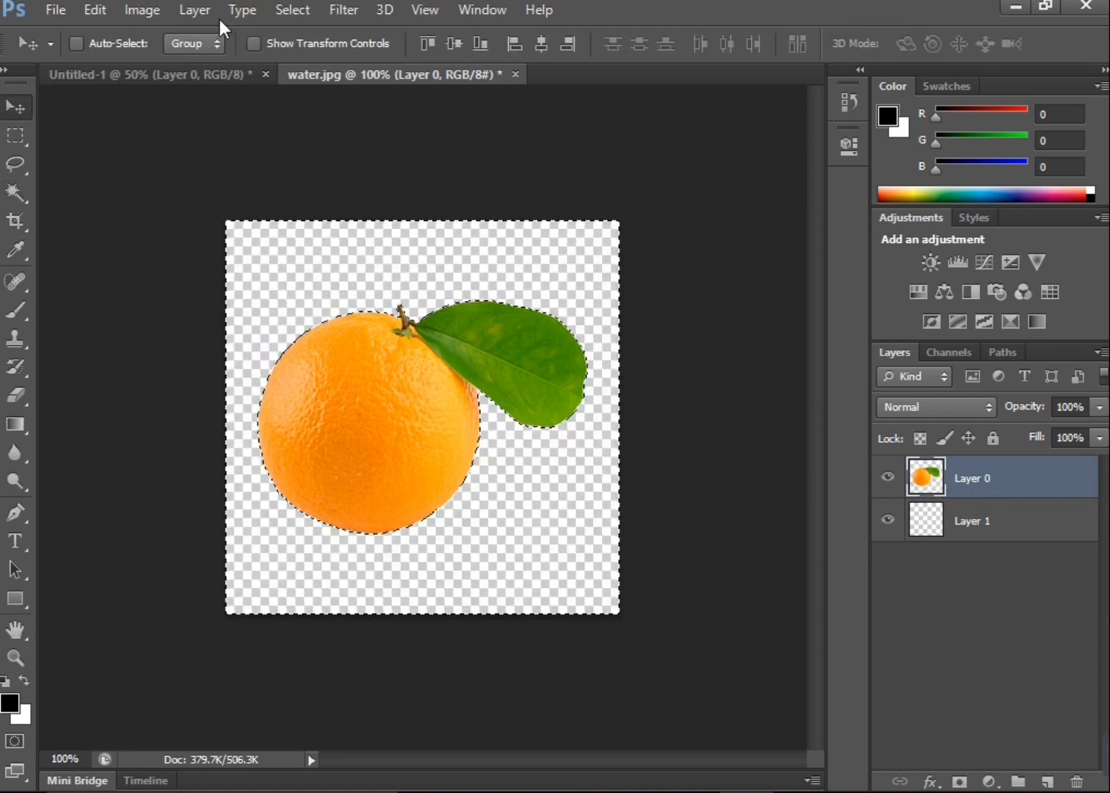
left_click(305, 11)
left_click(313, 54)
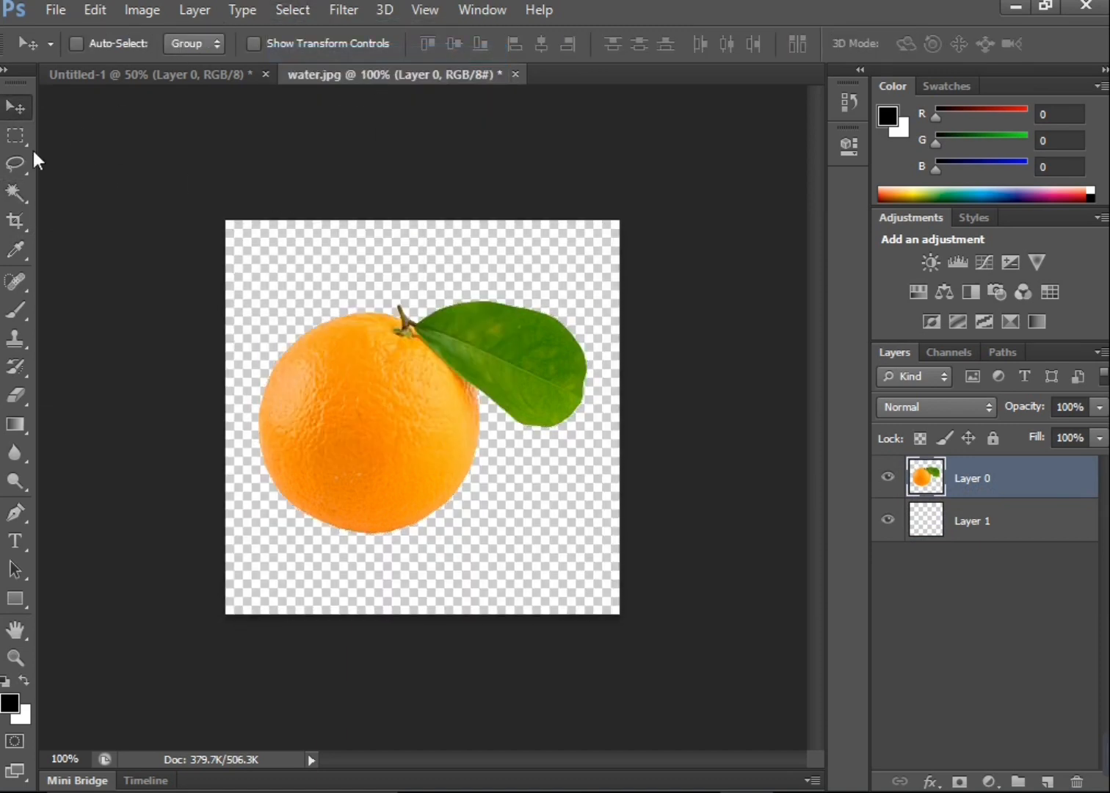
Move the cut-out orange into the Untitled-1 document and enlarge it with Free Transform to fill much of the canvas's right half
left_click_drag(375, 426, 223, 170)
left_click_drag(420, 421, 531, 392)
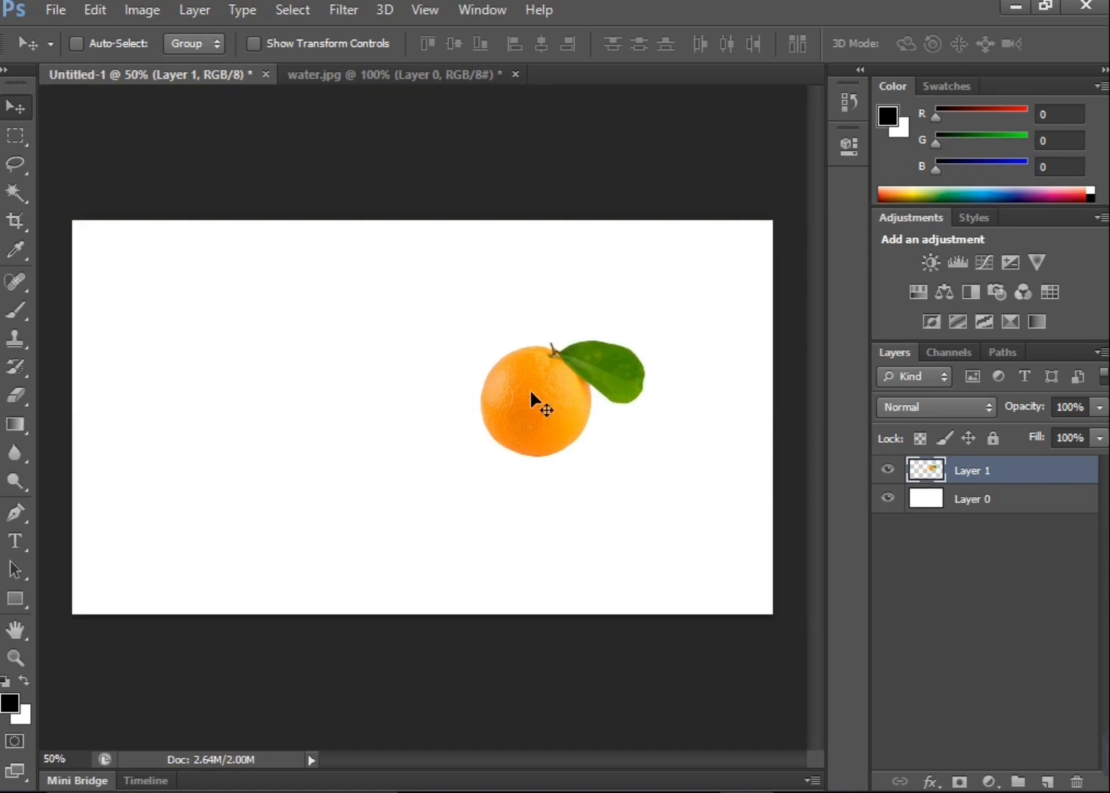
key("ctrl+t")
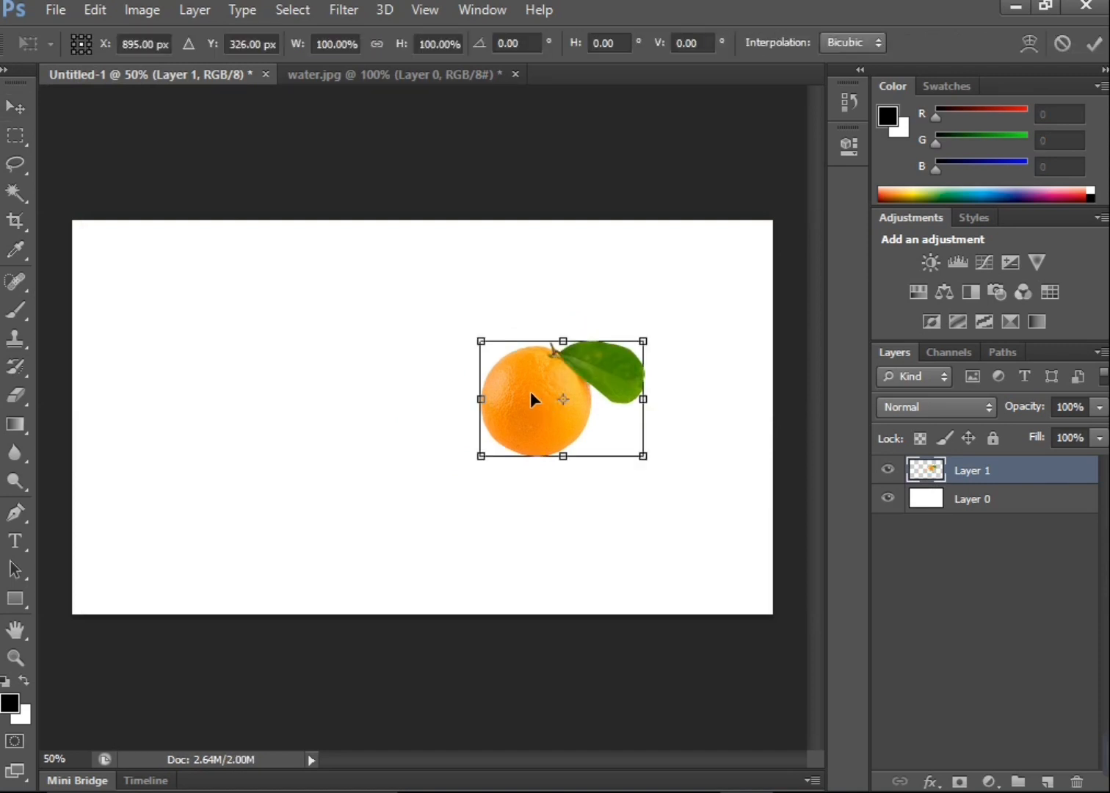
left_click_drag(481, 342, 341, 238)
left_click_drag(639, 449, 730, 556)
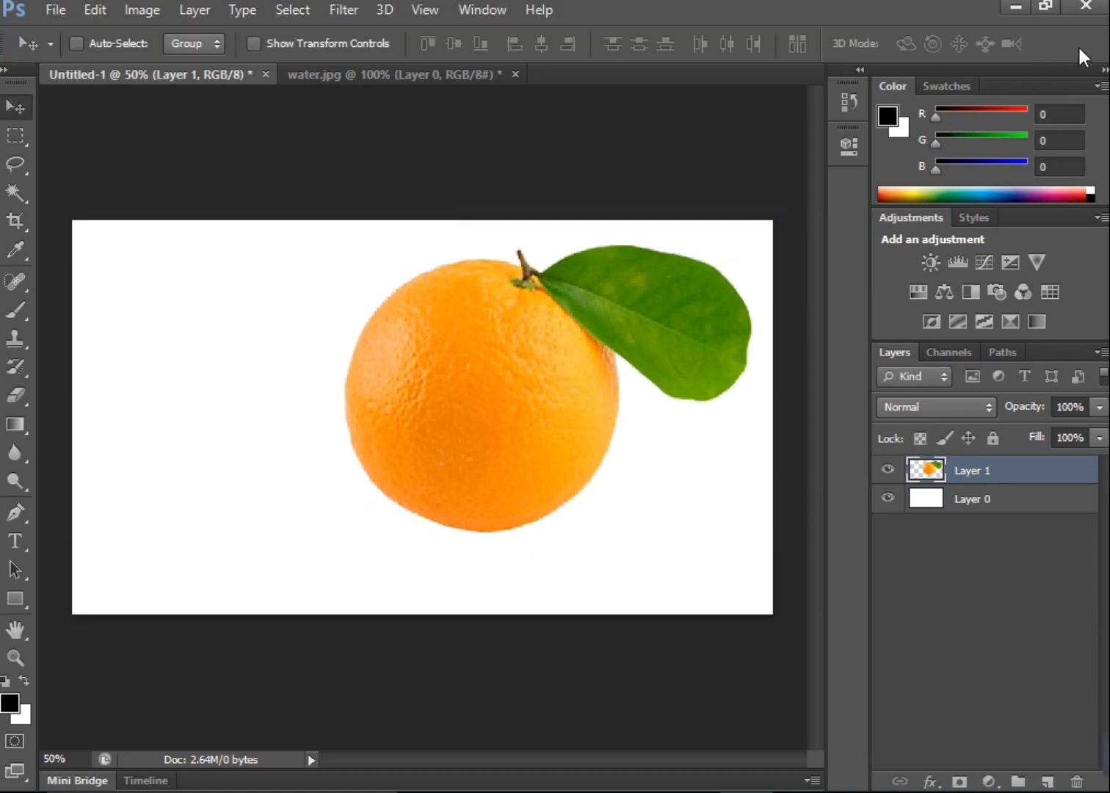
left_click(1092, 44)
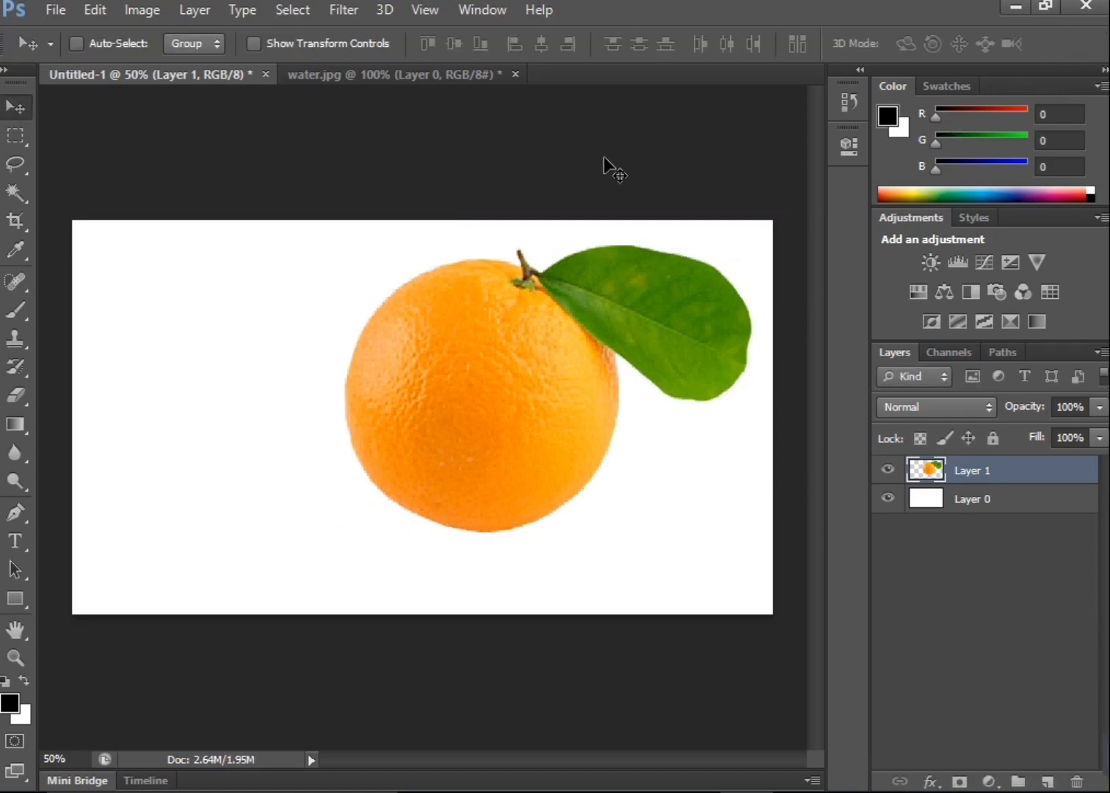
Add a Gradient fill layer directly above the white Layer 0 and set its style to Radial
left_click(975, 505)
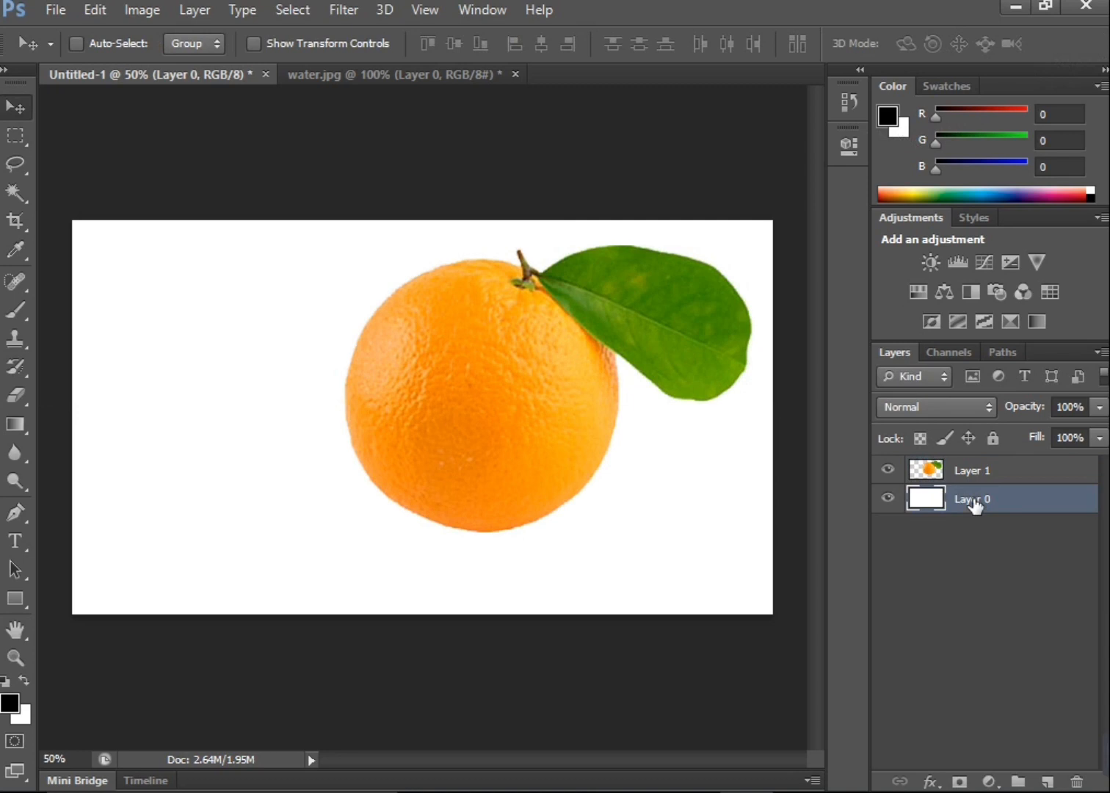
left_click(960, 782)
left_click(952, 334)
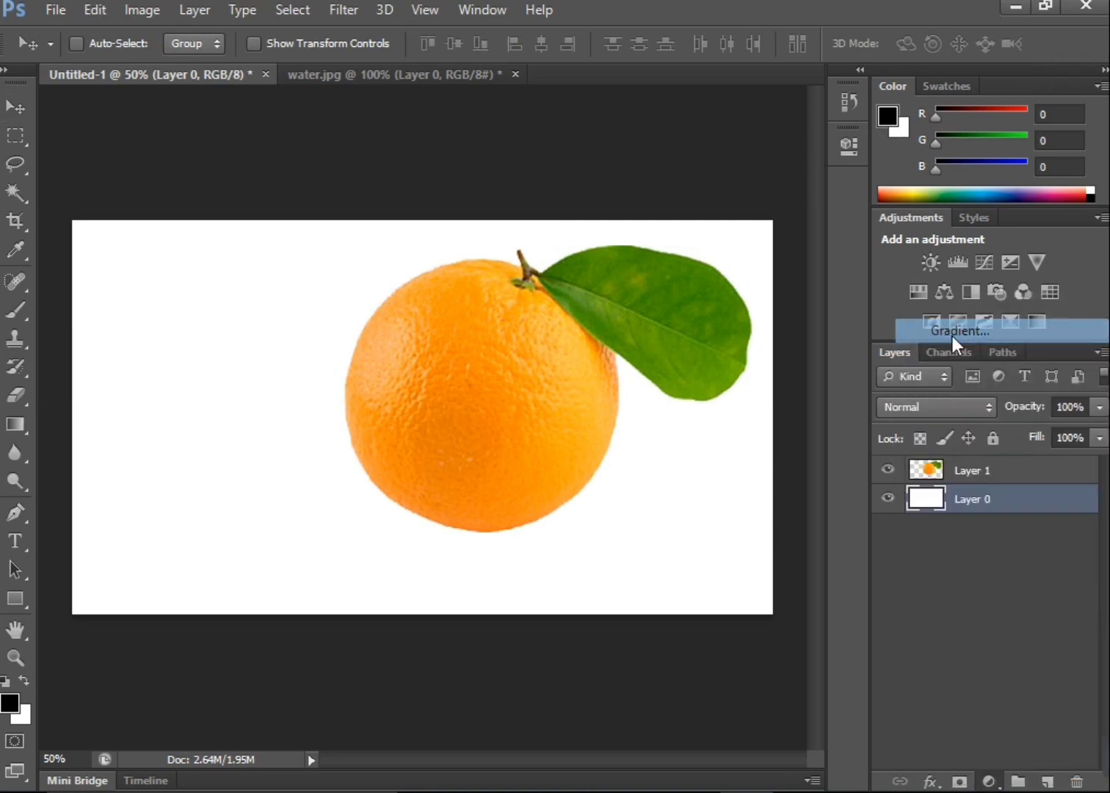
left_click(505, 266)
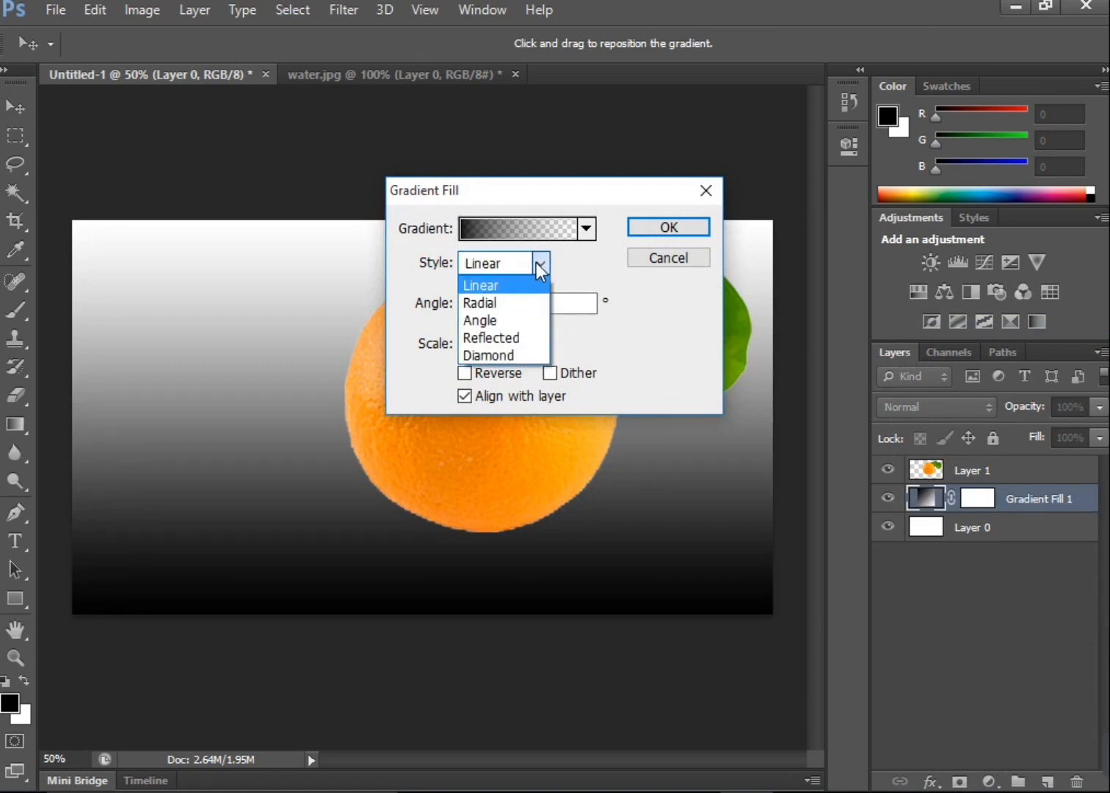
left_click(511, 301)
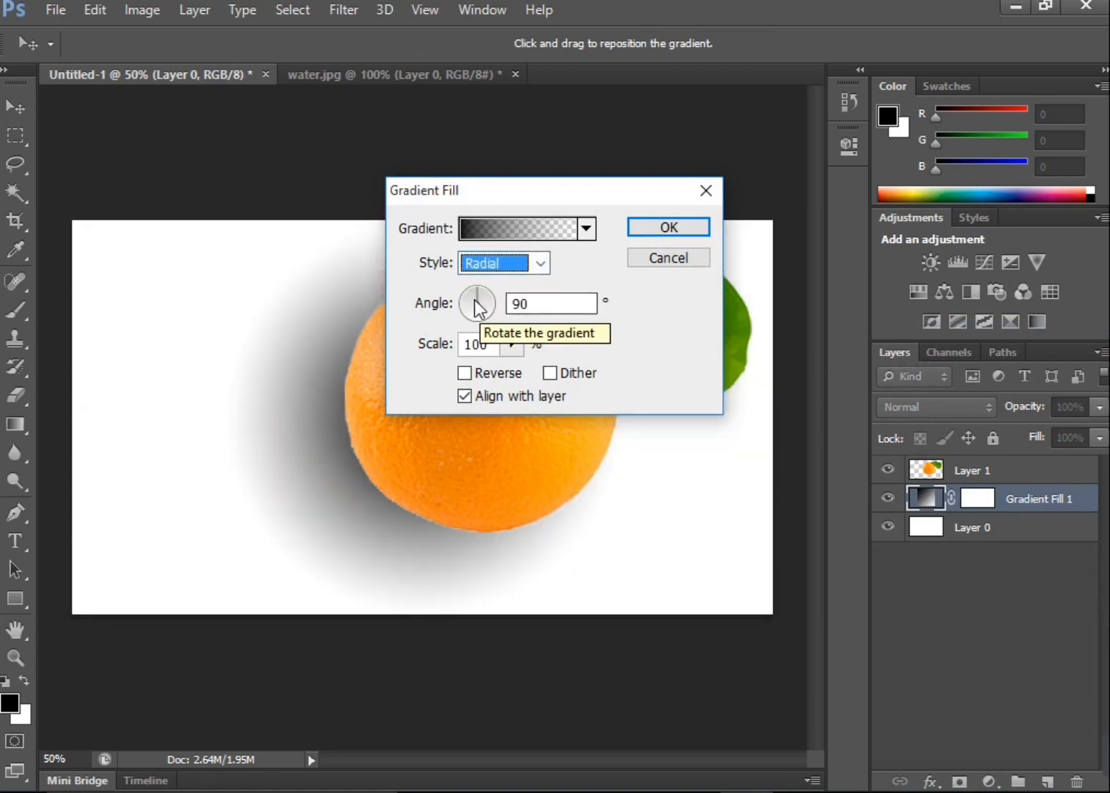
Reverse the radial gradient, set its angle to -4.09° and its scale to about 219%, and apply the fill
left_click_drag(478, 299, 497, 319)
left_click(465, 373)
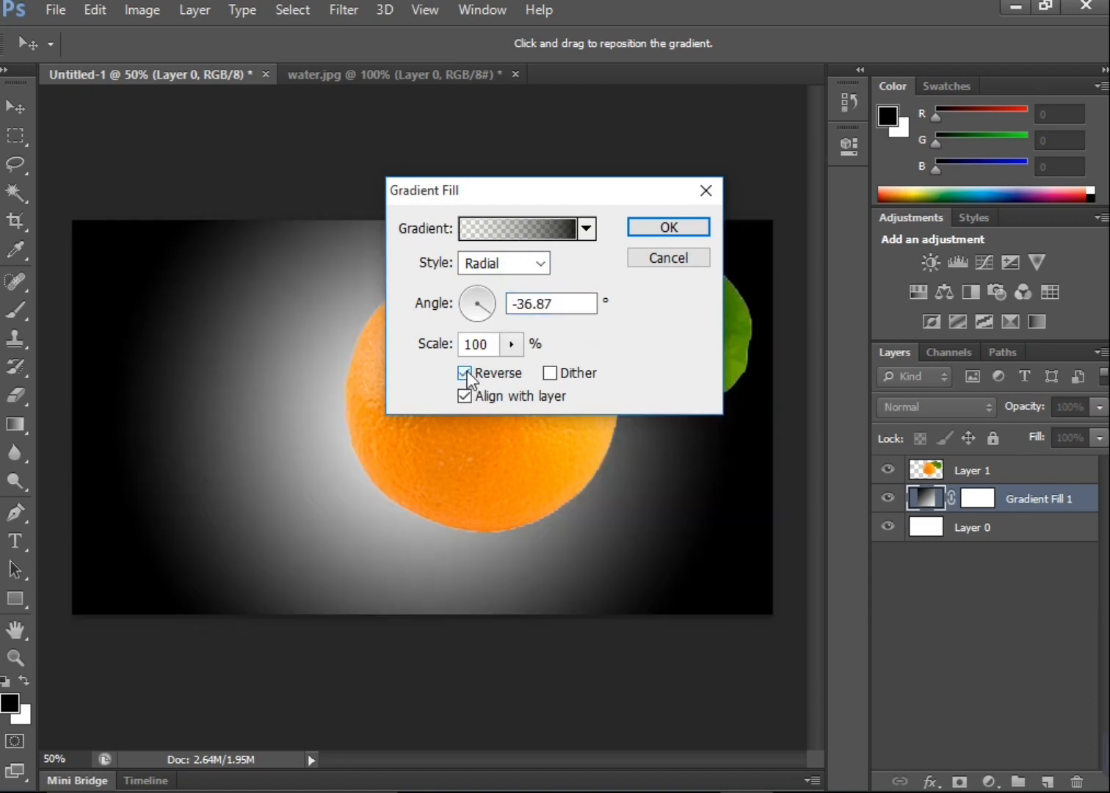
mouse_move(490, 315)
left_mouse_down()
mouse_move(483, 325)
mouse_move(495, 305)
left_mouse_up()
left_click(512, 344)
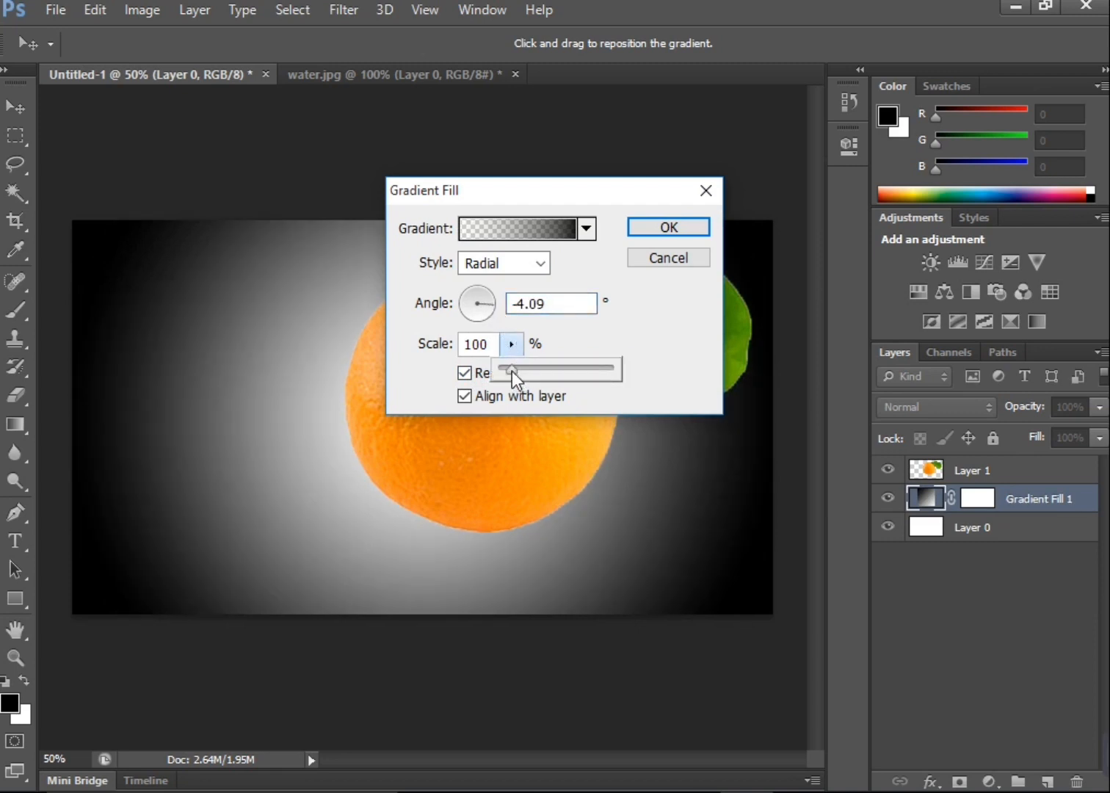
left_click_drag(512, 370, 529, 374)
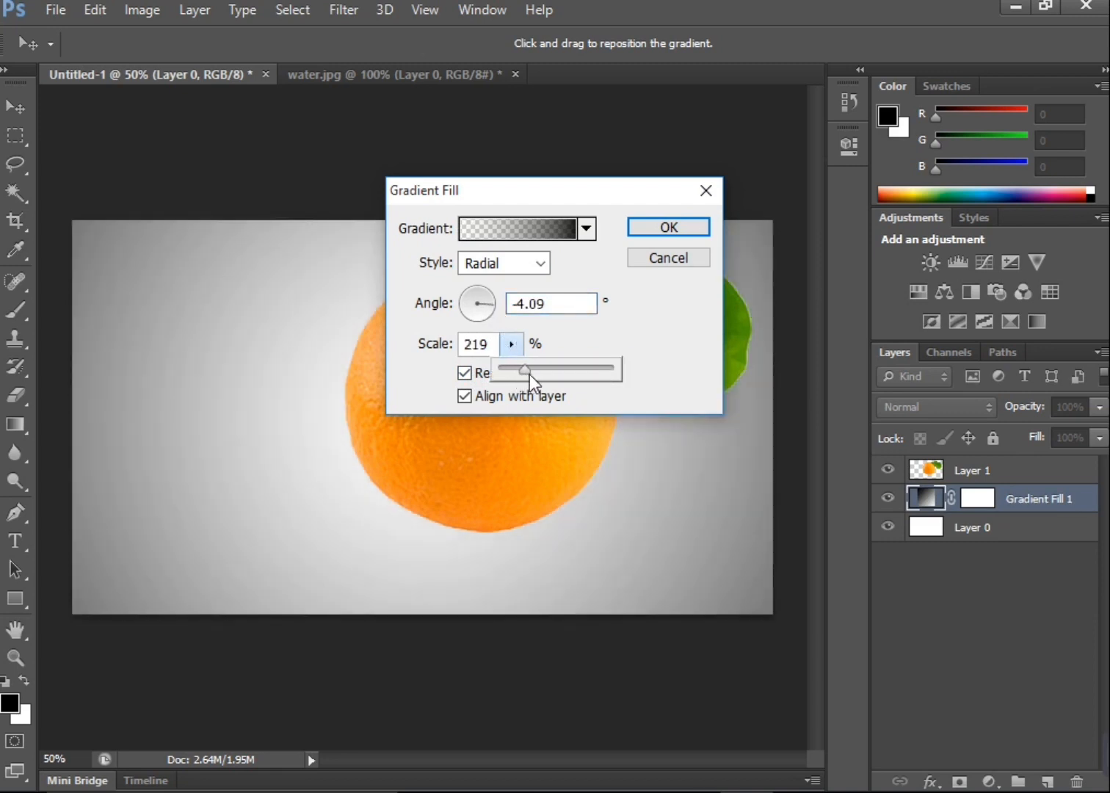
left_click(656, 231)
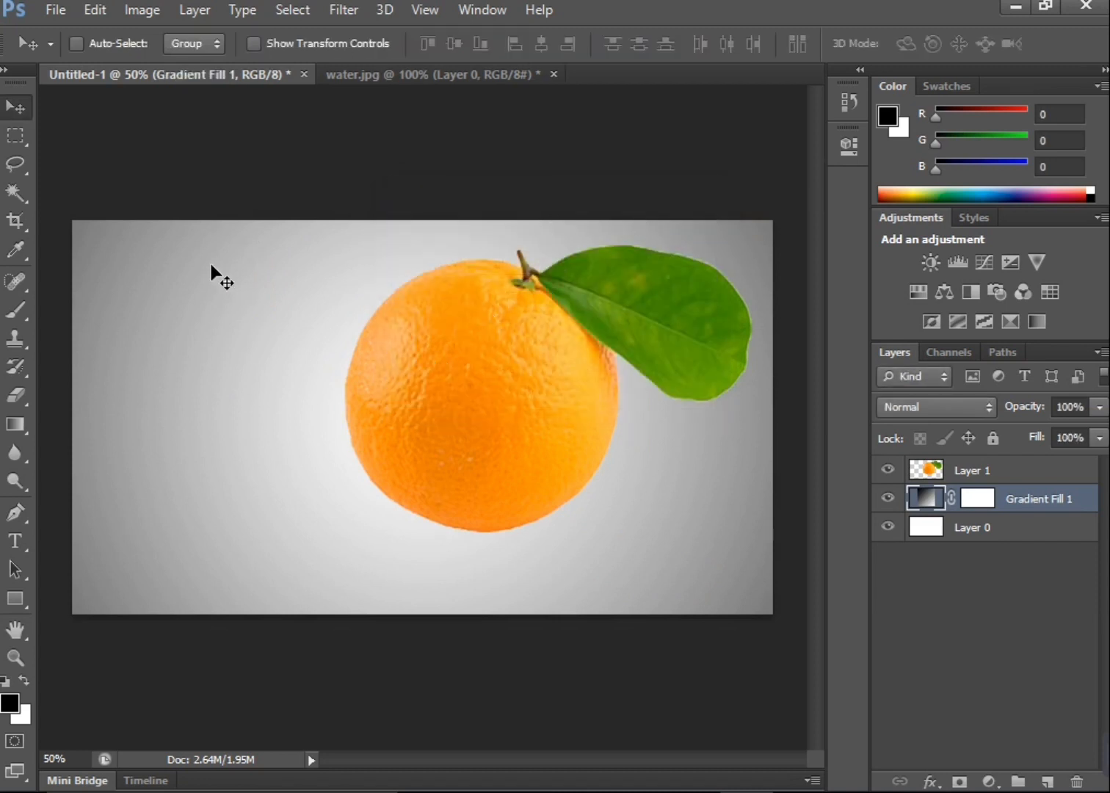
Open the orange slice image layer1 (1).png
left_click(54, 8)
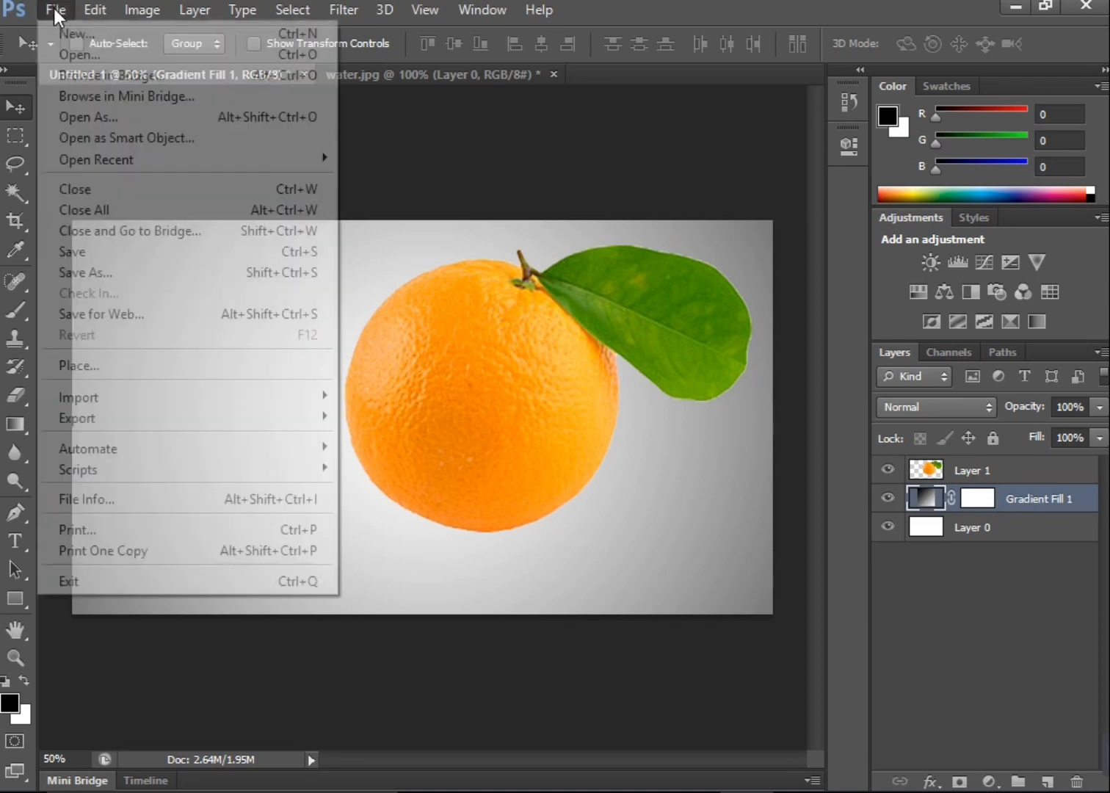
left_click(75, 51)
left_click(441, 247)
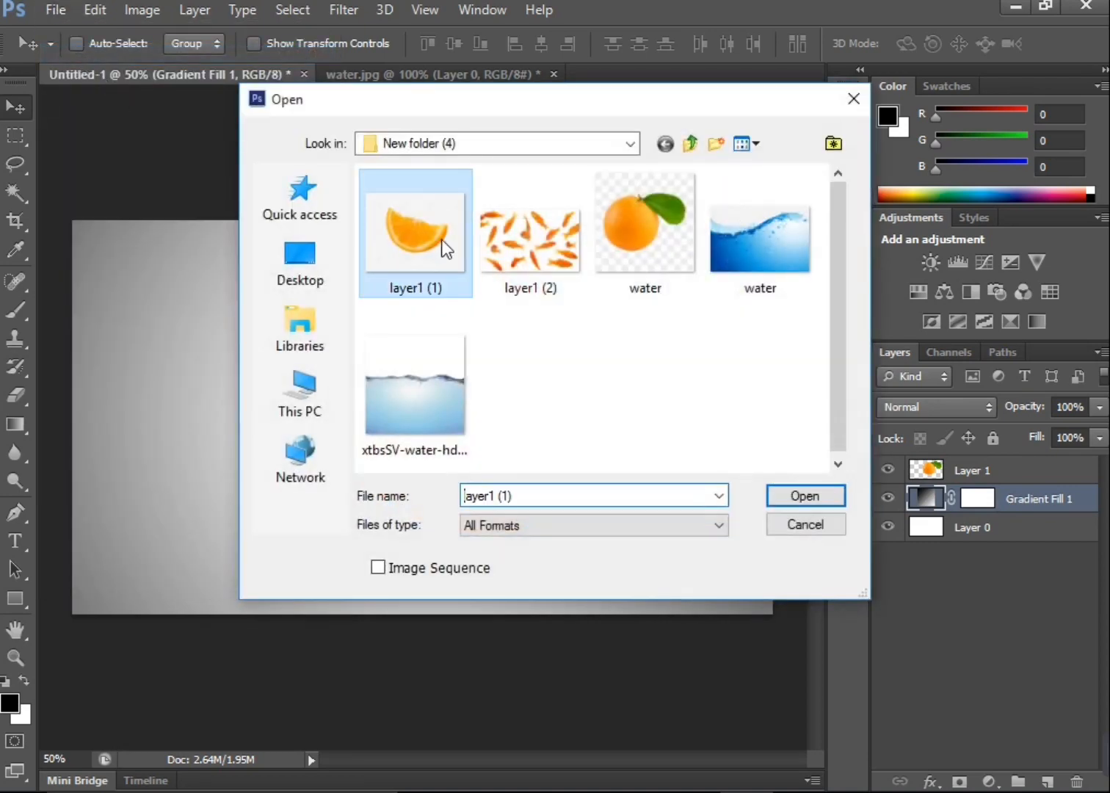
left_click(798, 498)
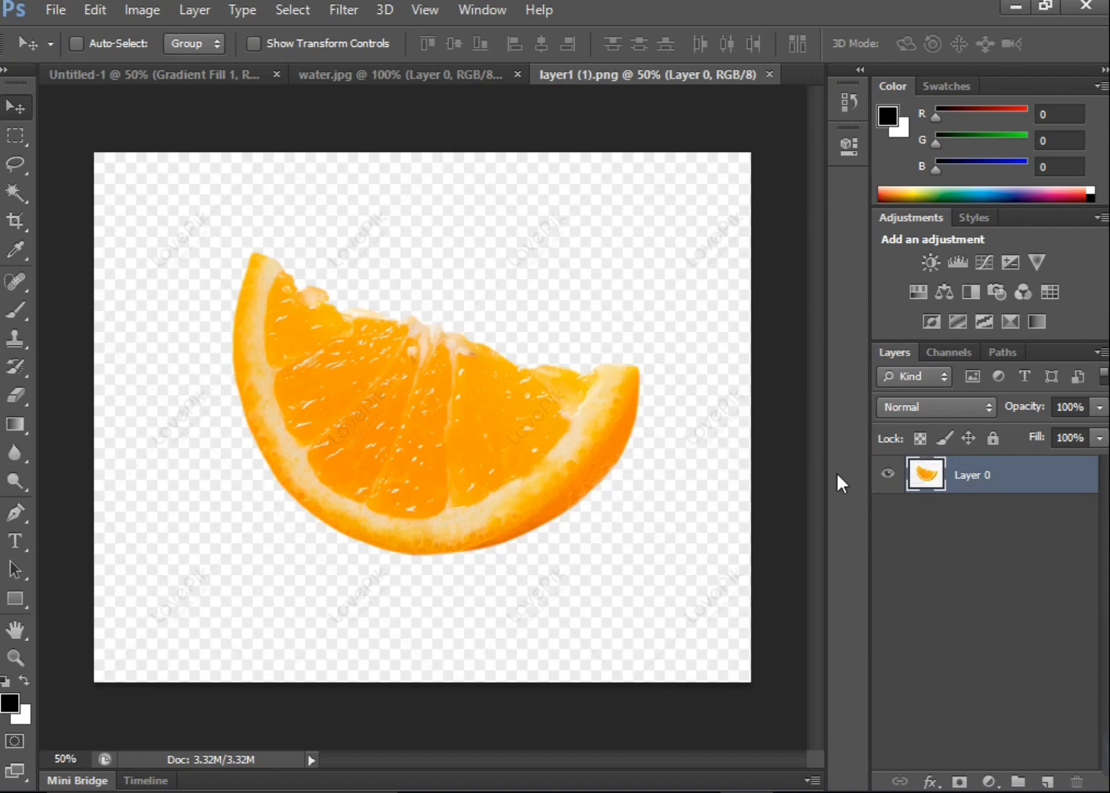
Add a blank layer beneath the orange slice's layer and make the slice layer active
left_click(1044, 772)
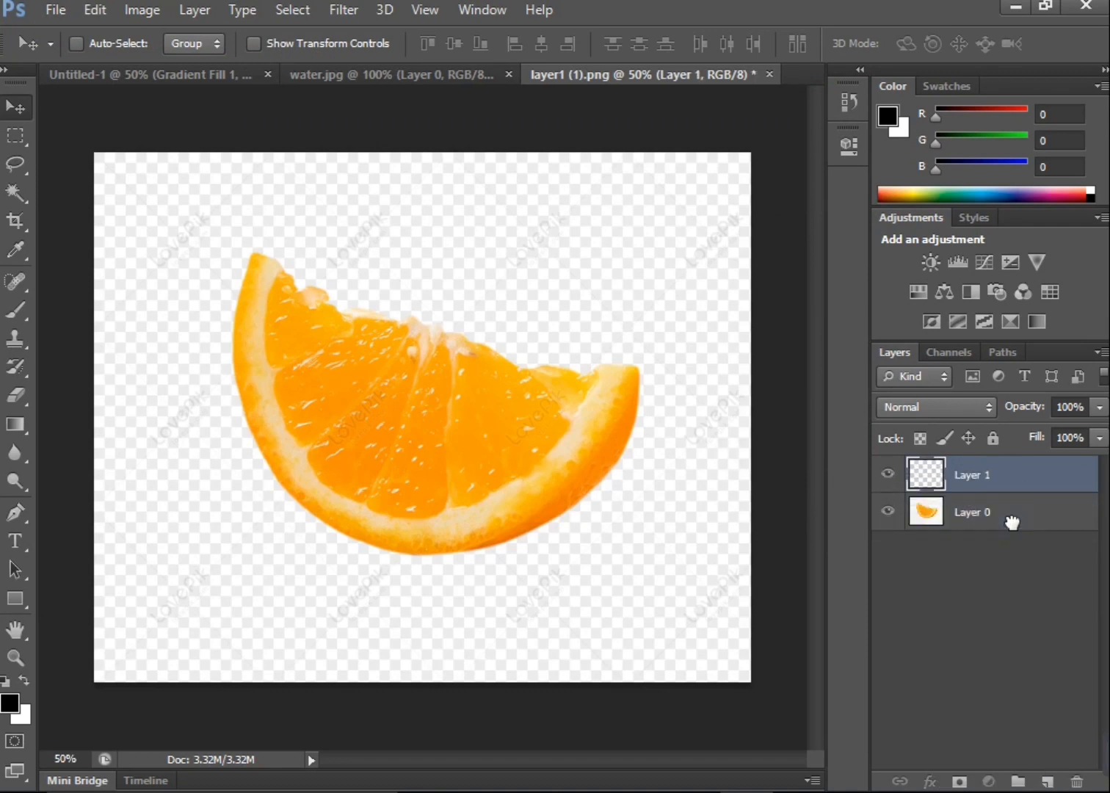
left_click_drag(1011, 518, 1005, 478)
left_click(995, 486)
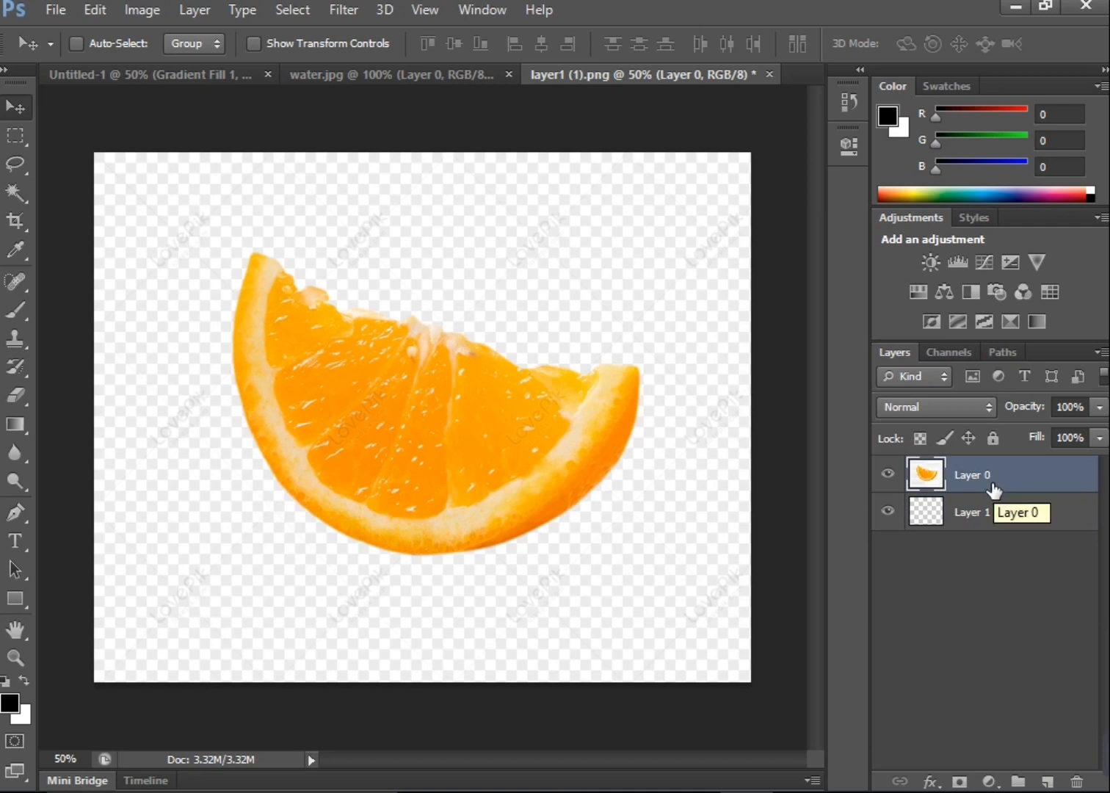
Delete the checkered background around the orange slice using the Magic Wand, clear the selection, and activate the Eraser tool
left_click(20, 190)
left_click(177, 241)
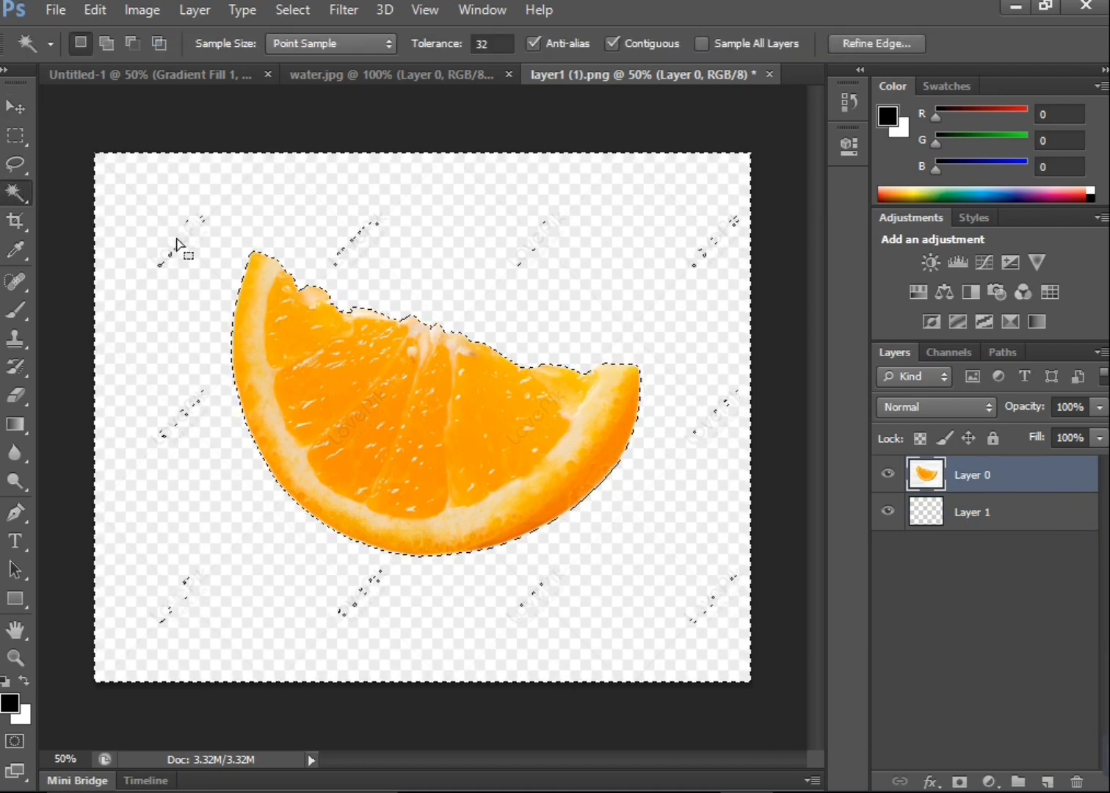
key("Delete")
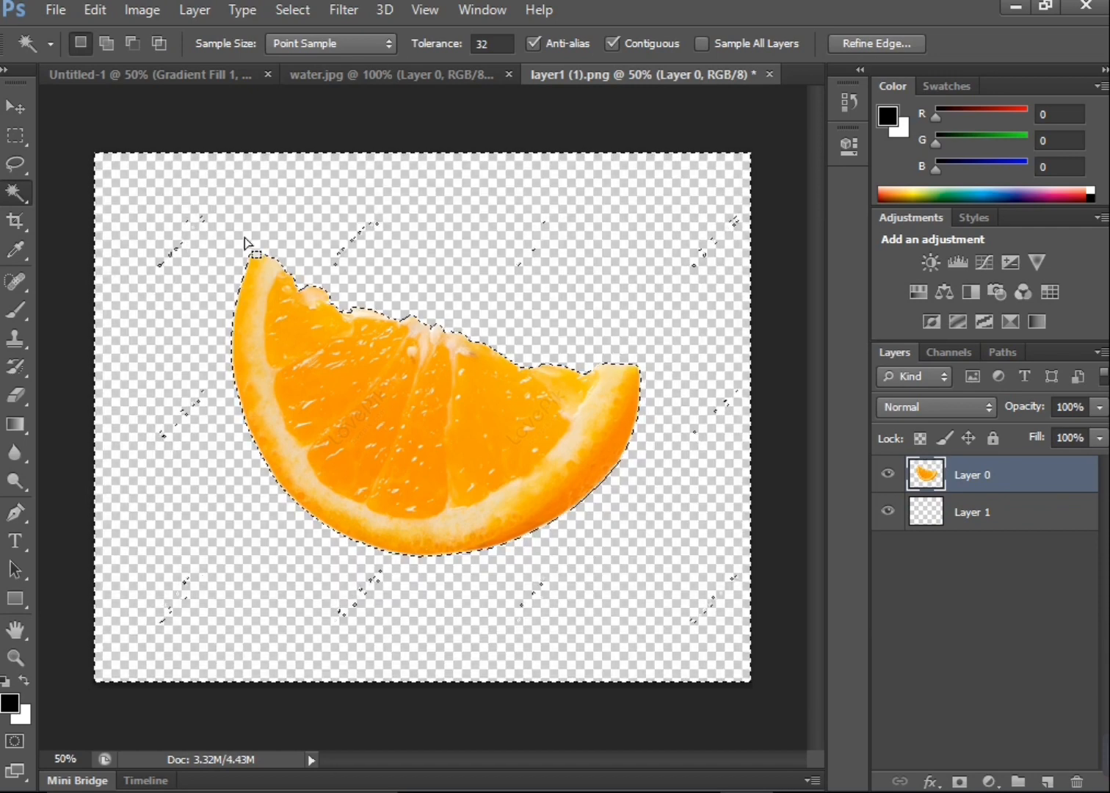
left_click(22, 395)
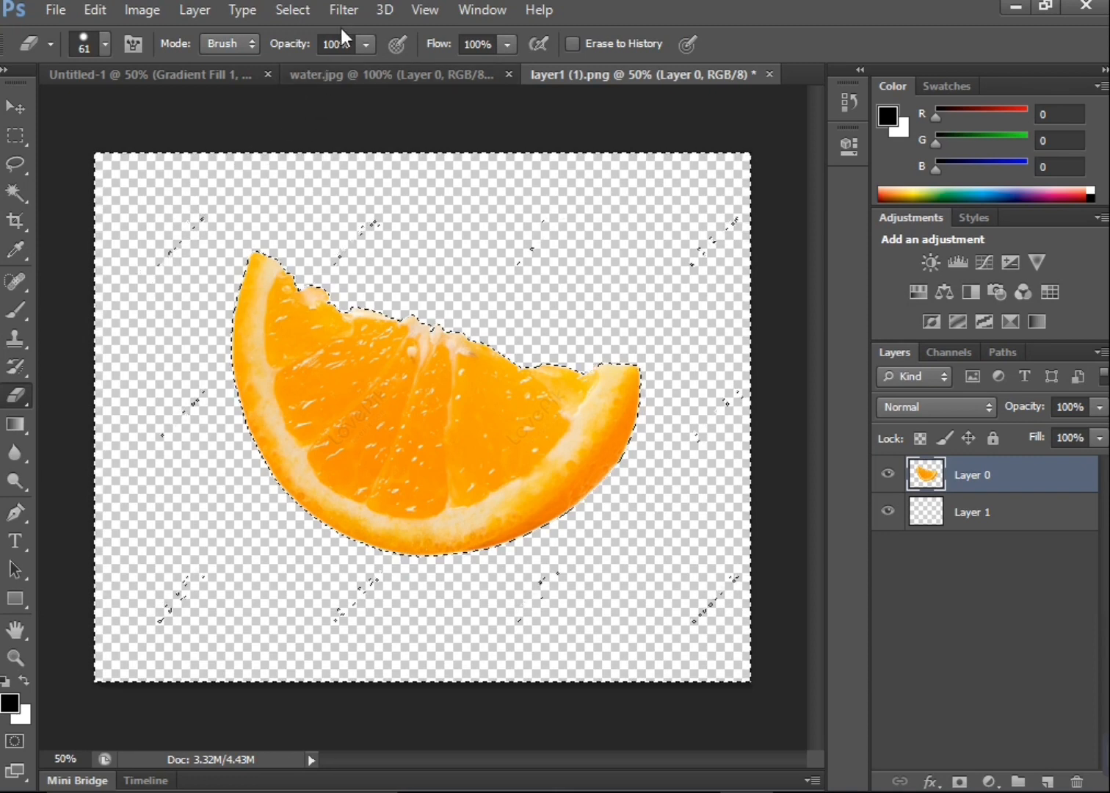
key("ctrl+d")
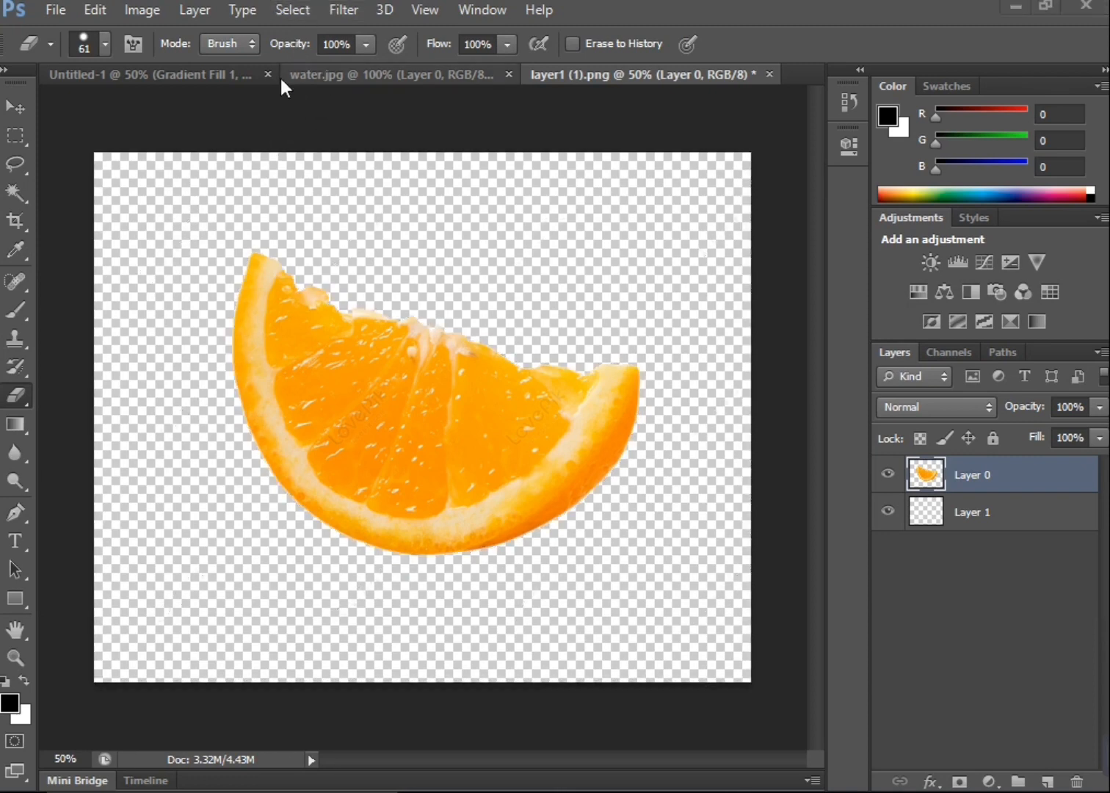
key("ctrl+z")
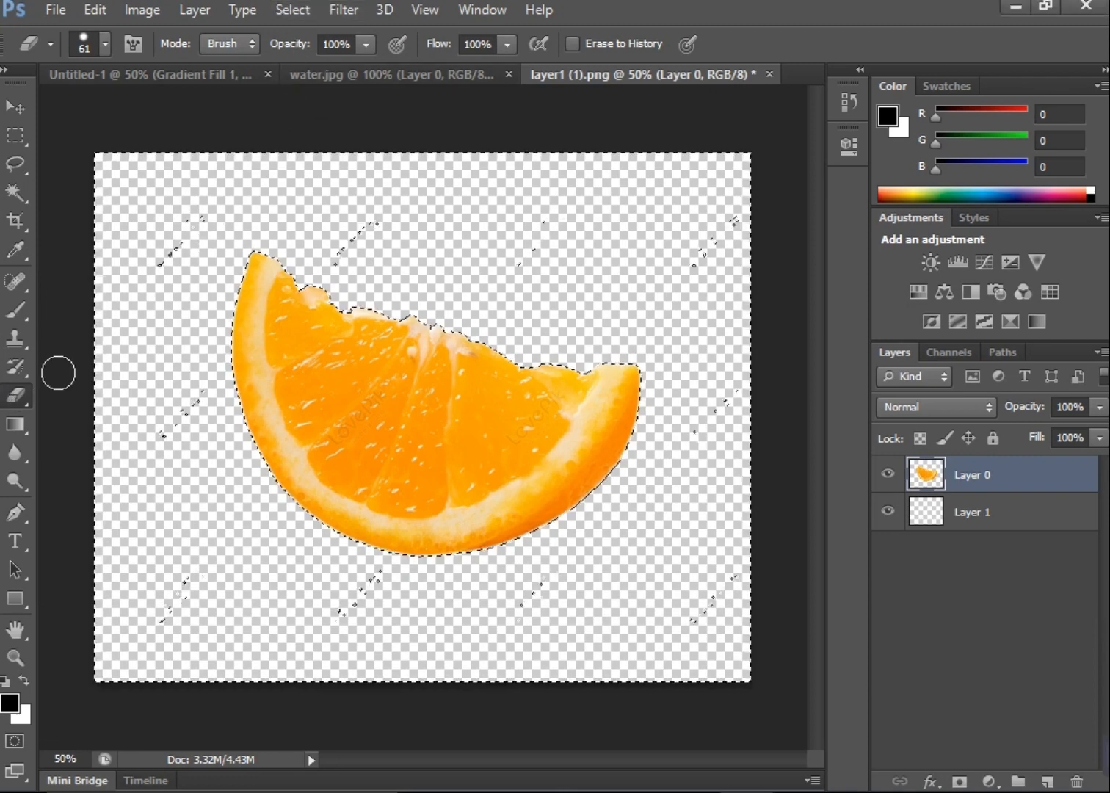
left_click(295, 11)
left_click(300, 58)
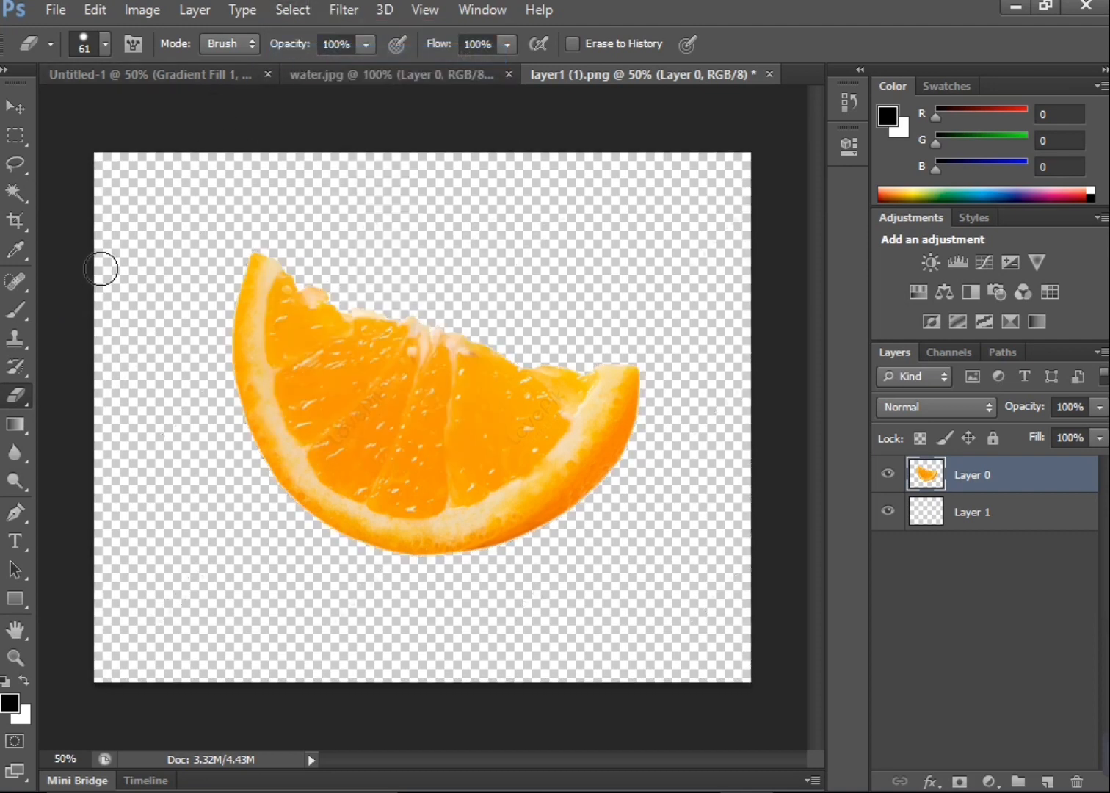
Move the cut-out orange slice into the Untitled-1 composite and place it left of the whole orange
left_click(22, 113)
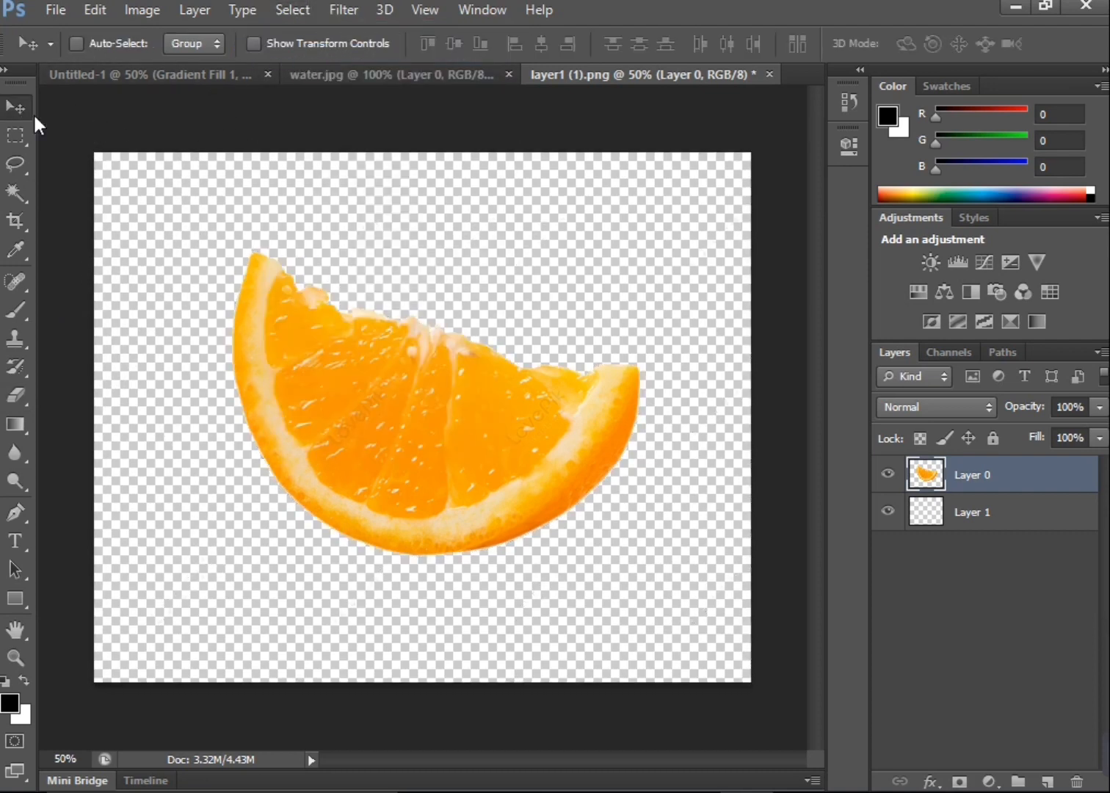
left_click_drag(391, 374, 200, 101)
left_click_drag(211, 329, 254, 390)
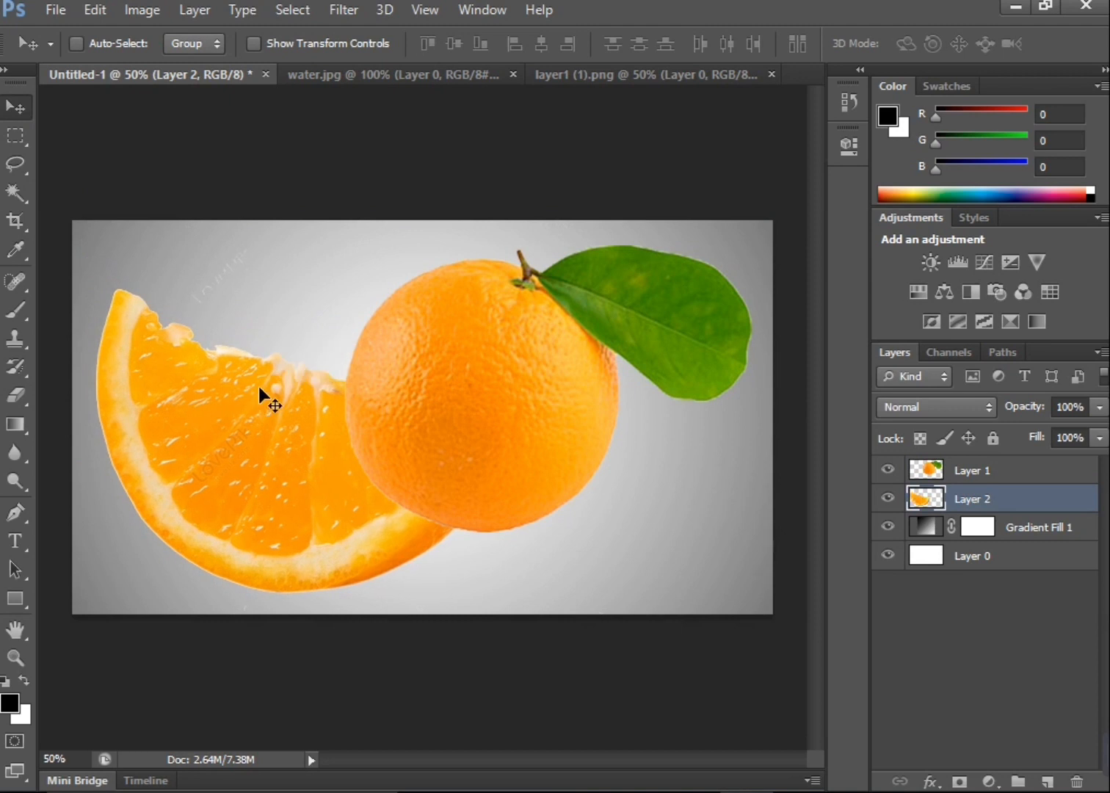
Scale the orange slice to about 76%, rotate it -23.39°, and stack its layer above the whole orange's layer
key("ctrl+t")
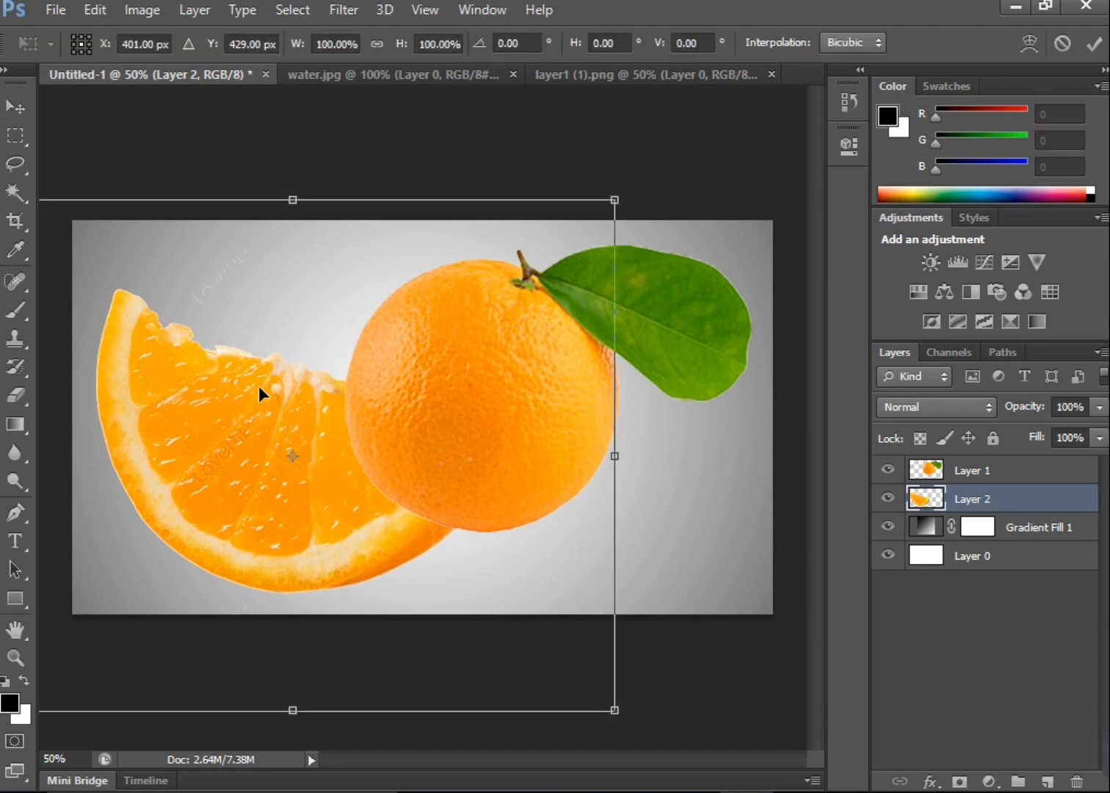
left_click_drag(617, 208, 477, 352)
left_click_drag(549, 457, 536, 291)
left_click_drag(289, 419, 370, 328)
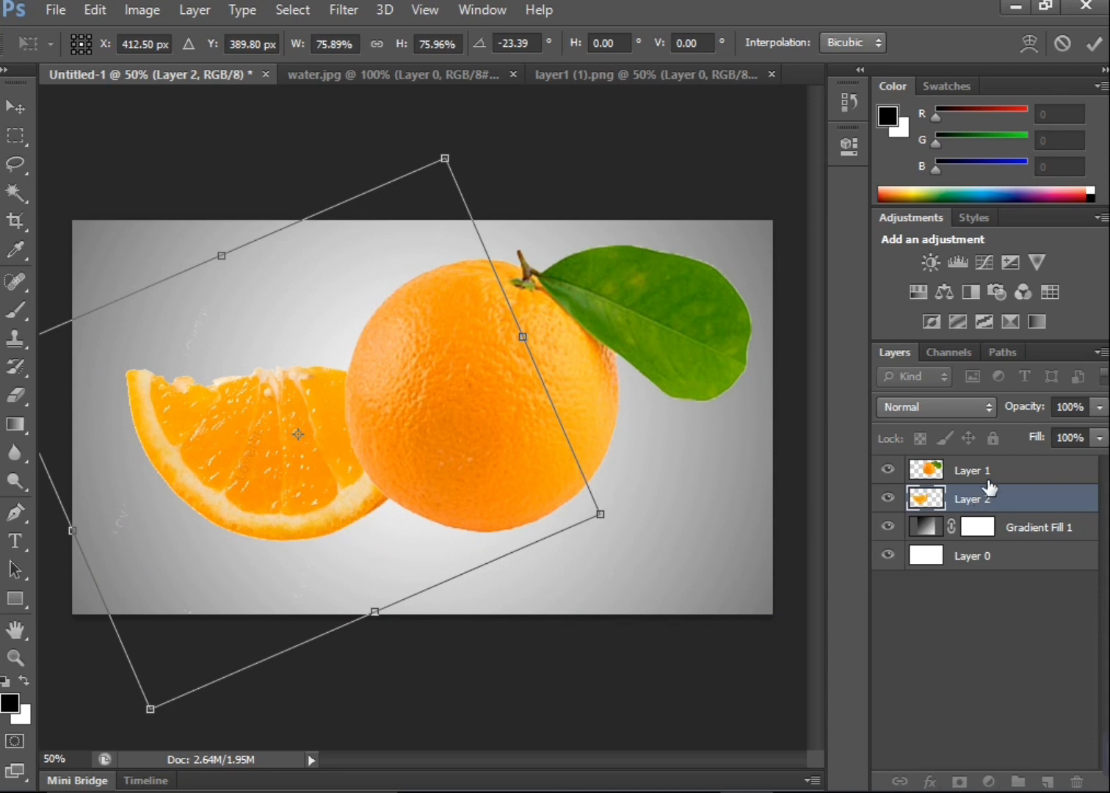
left_click(1094, 43)
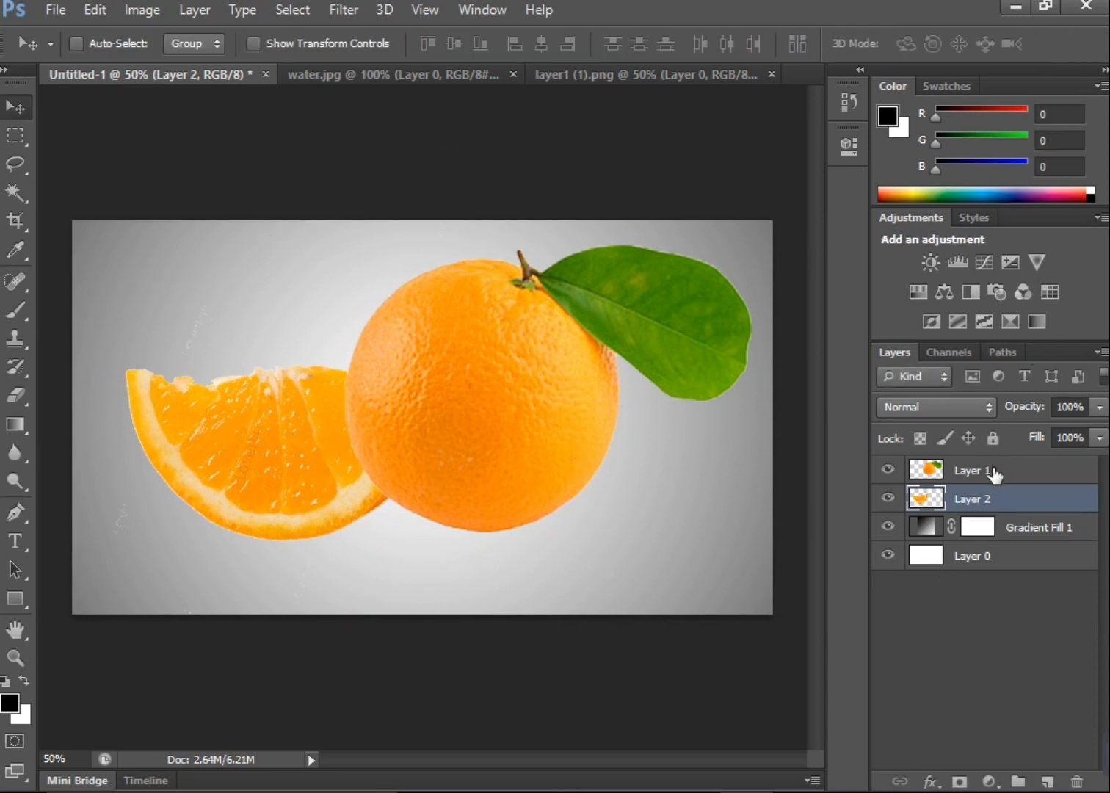
left_click_drag(995, 475, 989, 503)
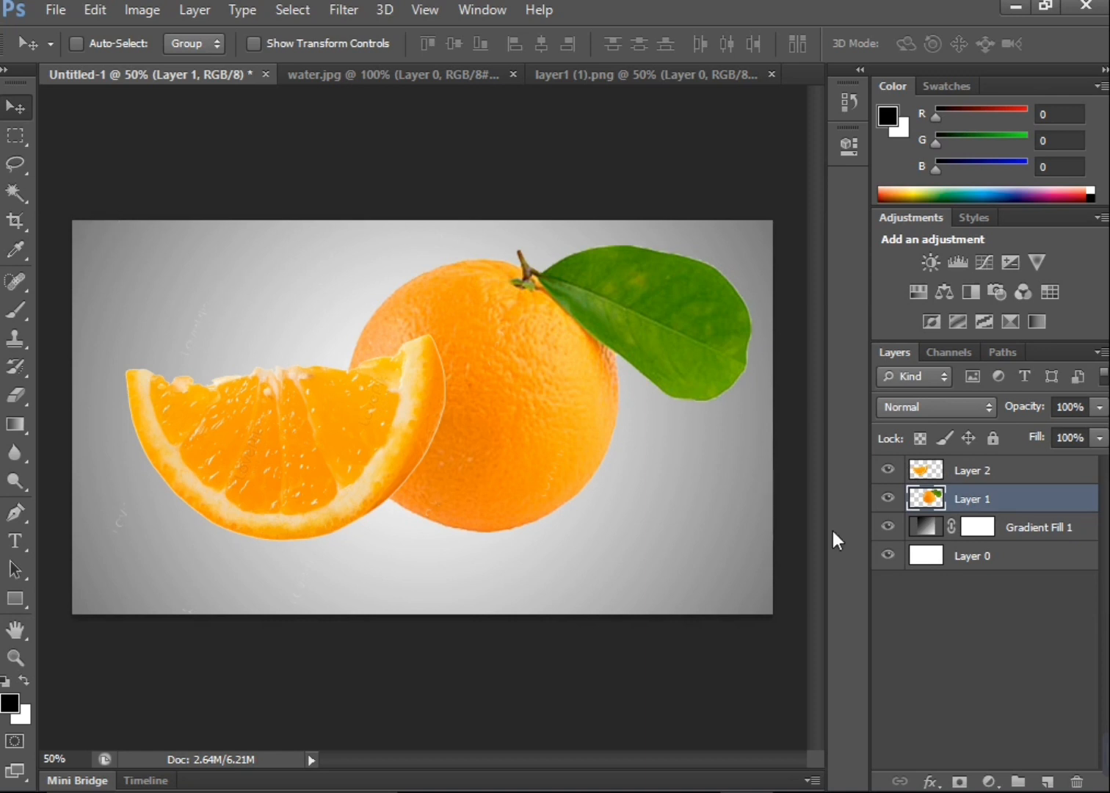
On a new layer above the gradient fill, paint a soft black dot and stretch it to 1655% width as a shadow under the slice
left_click(984, 535)
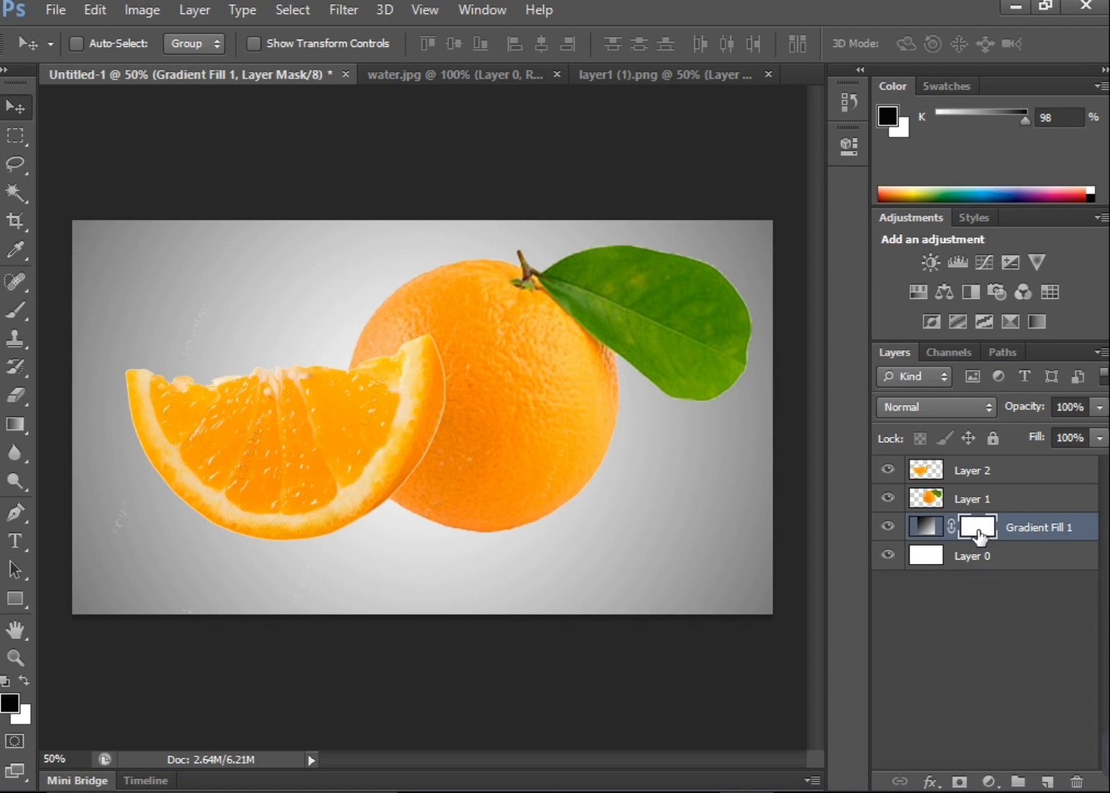
left_click(1048, 782)
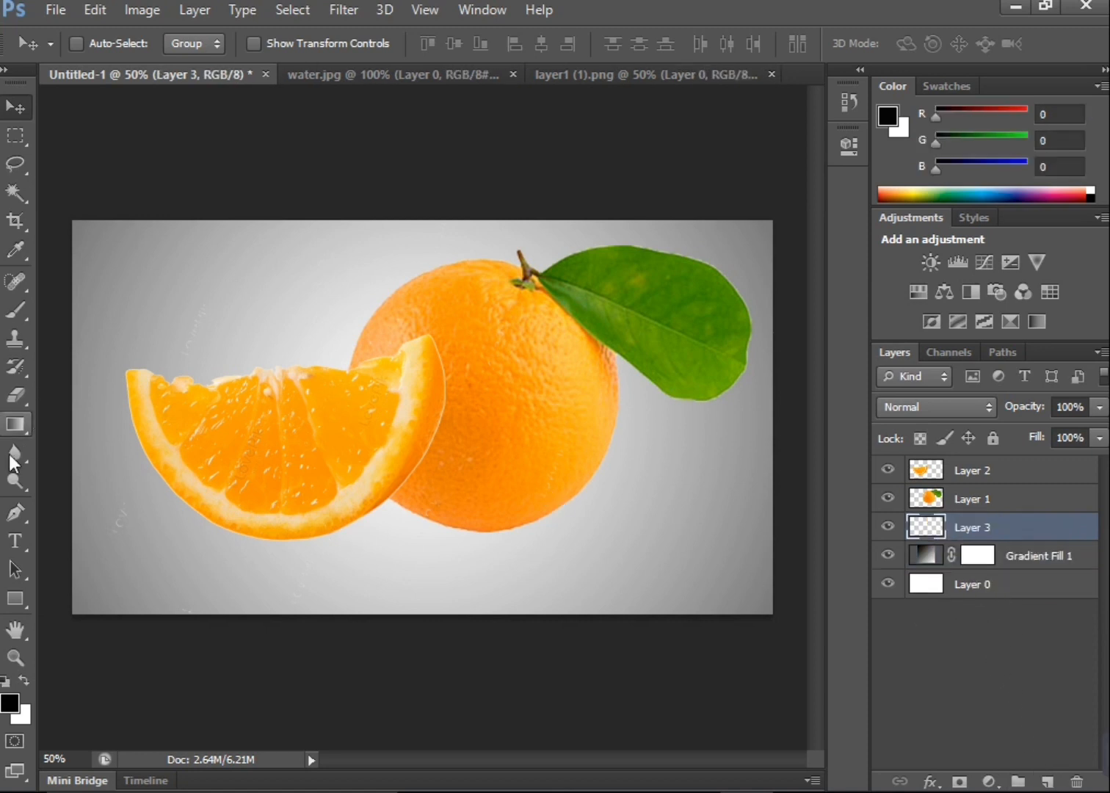
left_click(15, 311)
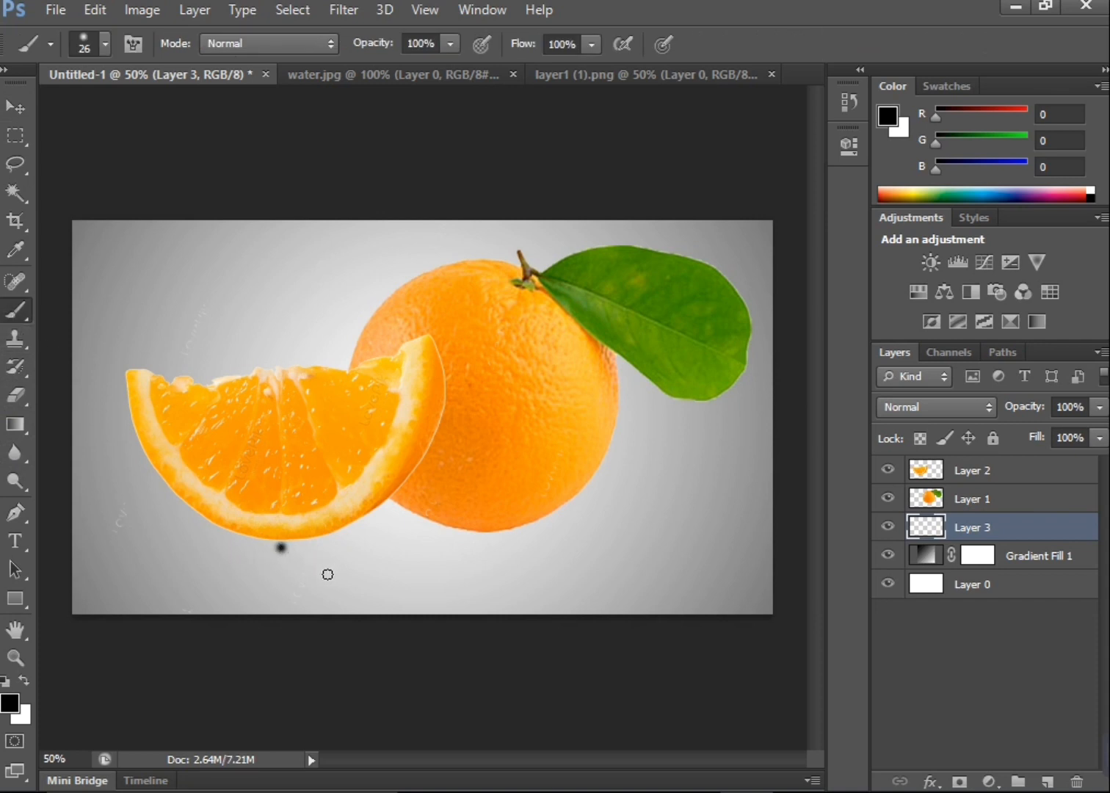
key("ctrl+t")
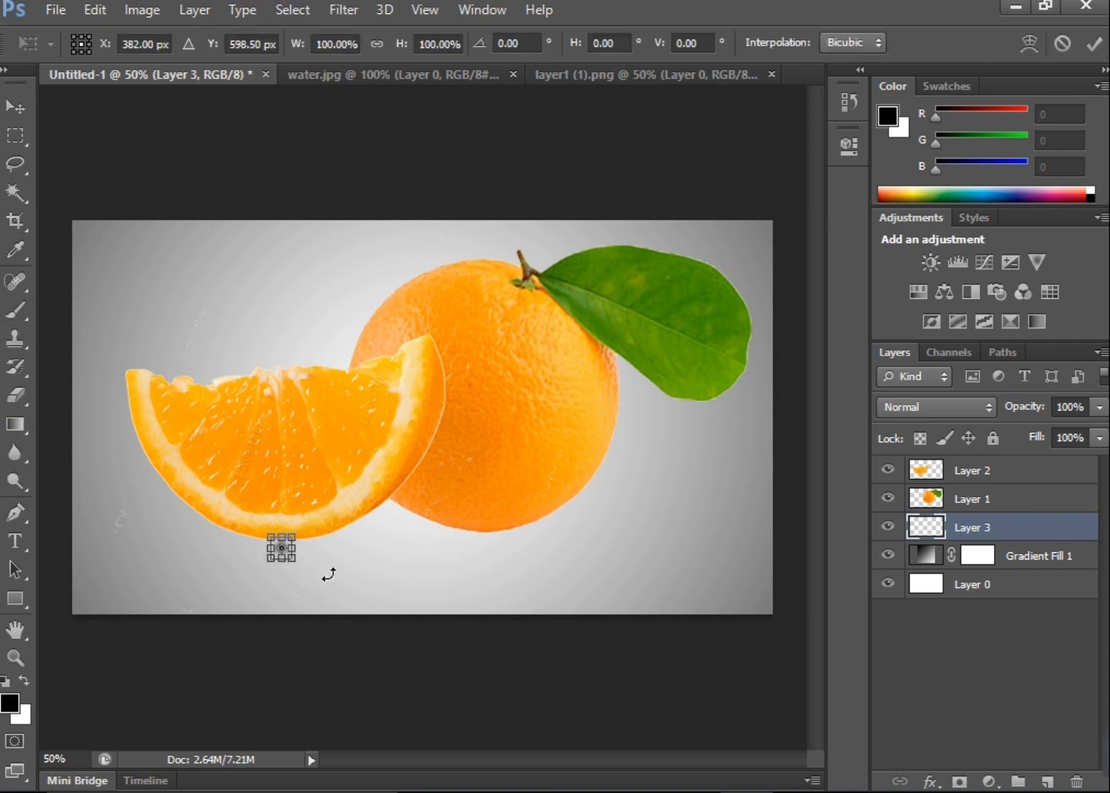
left_click_drag(292, 548, 637, 578)
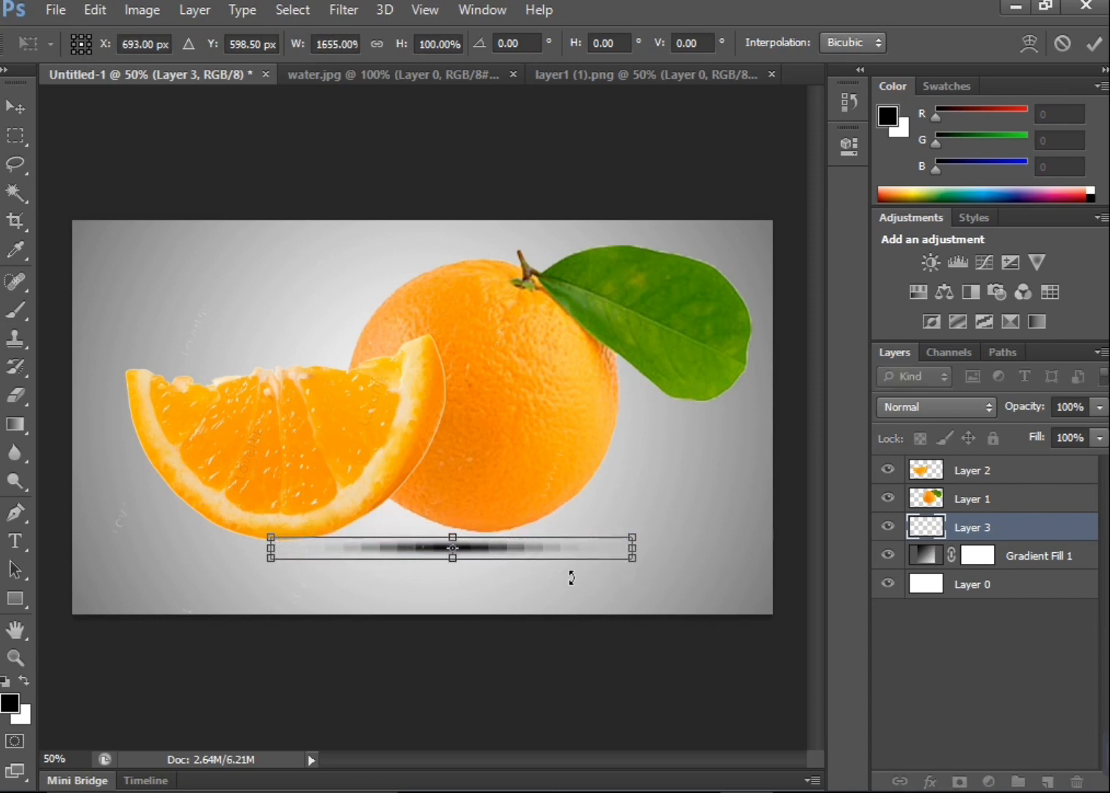
left_click_drag(488, 548, 331, 534)
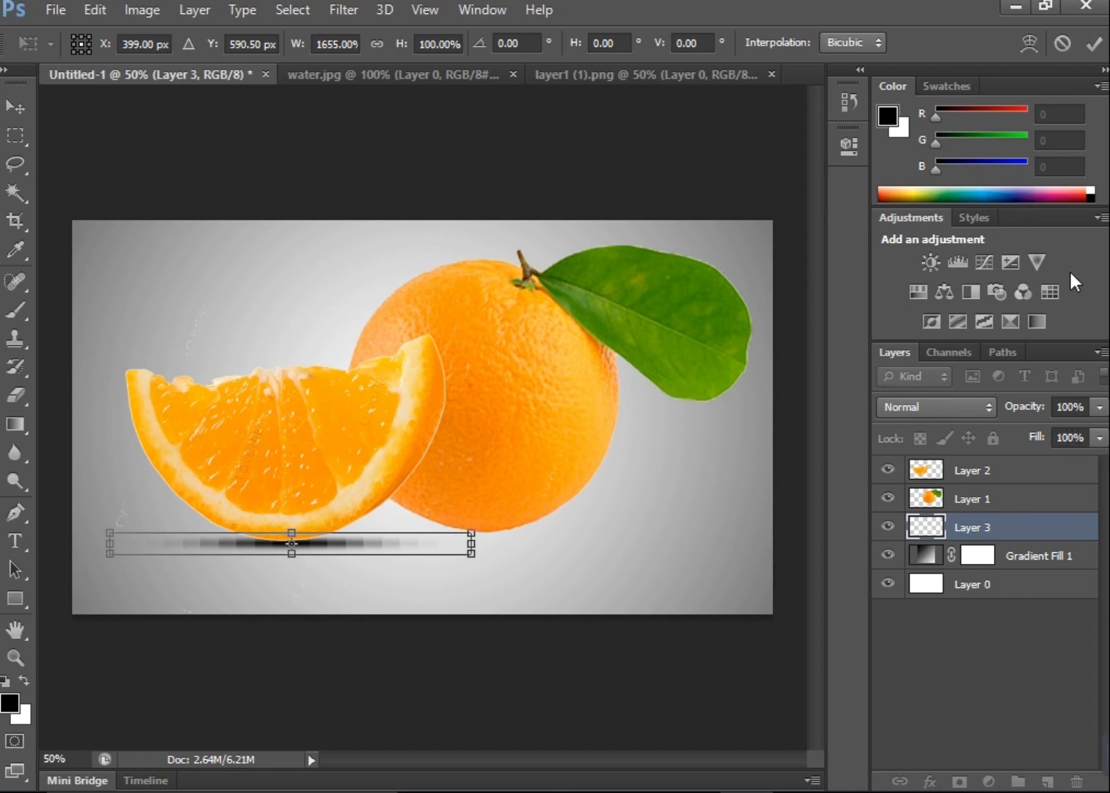
left_click(1091, 47)
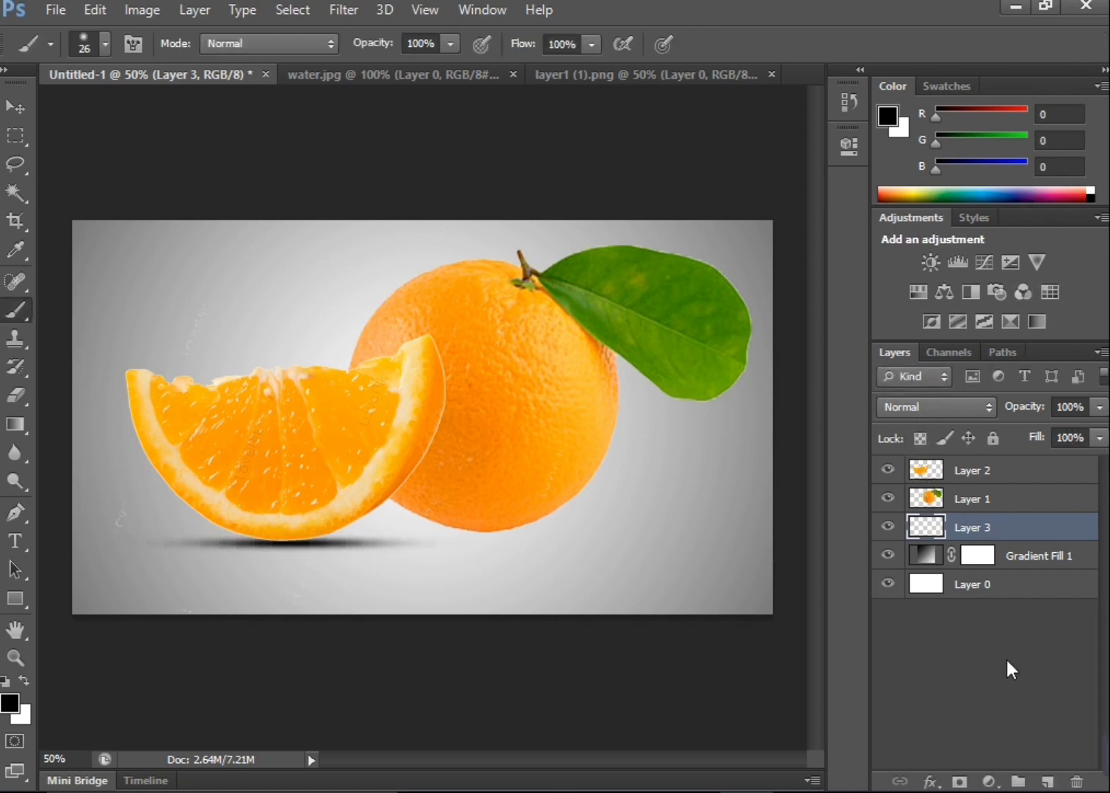
On another new layer, paint a soft black dot and stretch it to 1710% width and 148.78% height as a shadow under the whole orange
left_click(1049, 781)
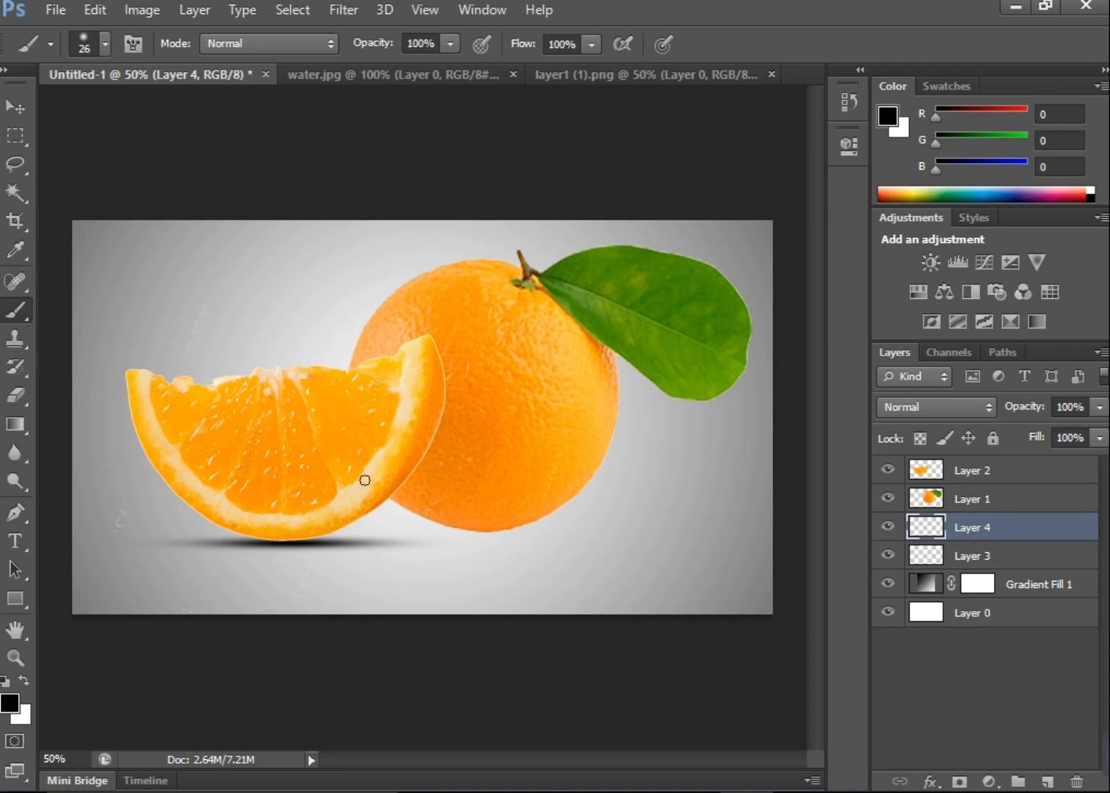
left_click(486, 541)
key("ctrl+t")
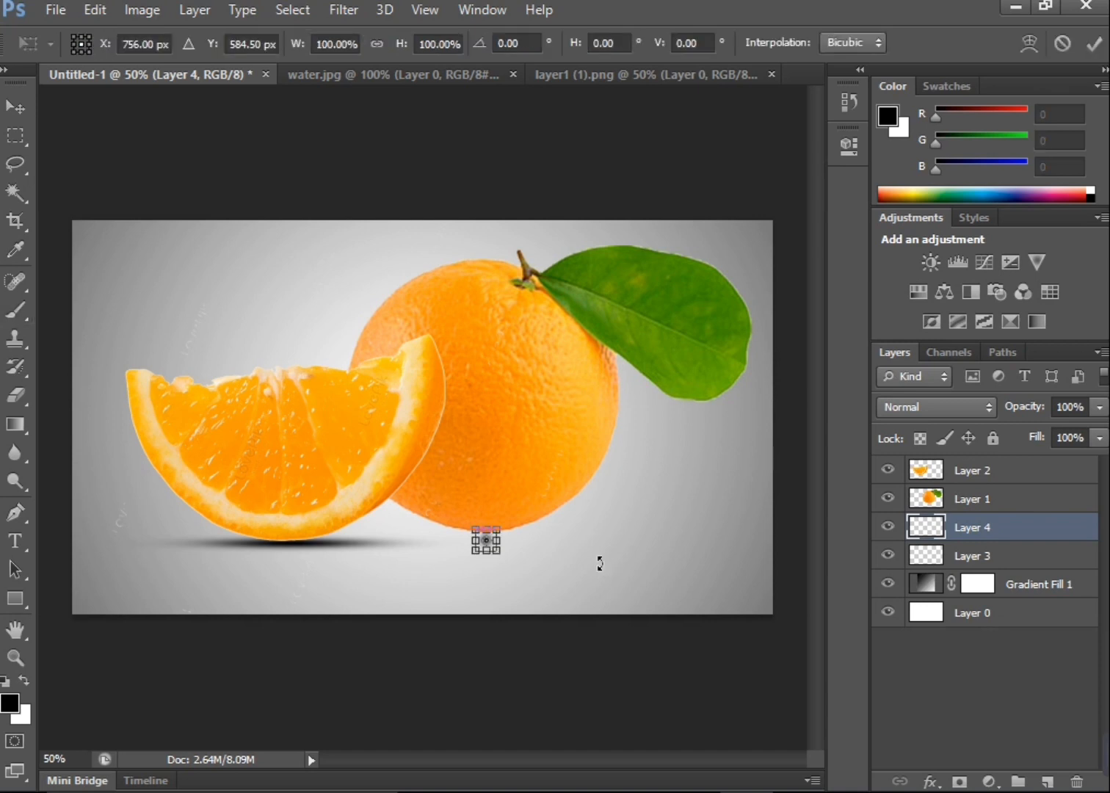
left_click_drag(493, 540, 710, 540)
left_click_drag(476, 539, 336, 540)
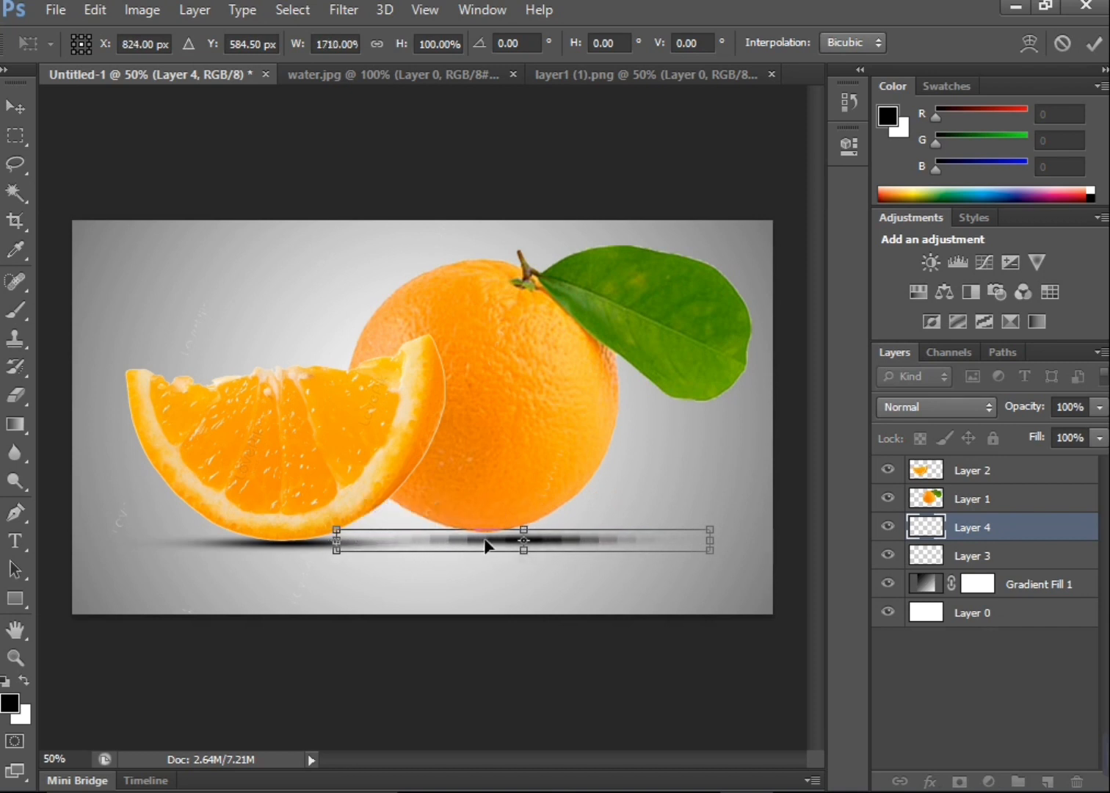
left_click_drag(534, 541, 496, 544)
Lower the fill of the whole orange's shadow layer to 73% and apply the transform
left_click(1100, 437)
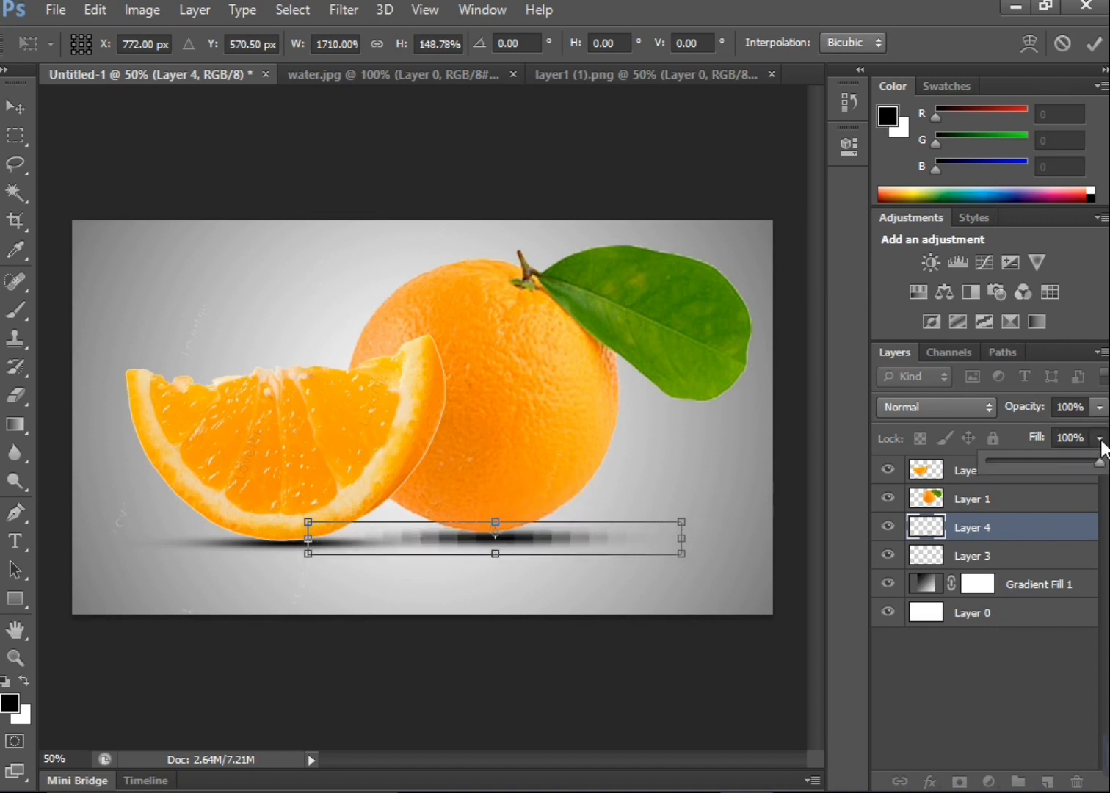
left_click_drag(1069, 458, 1068, 458)
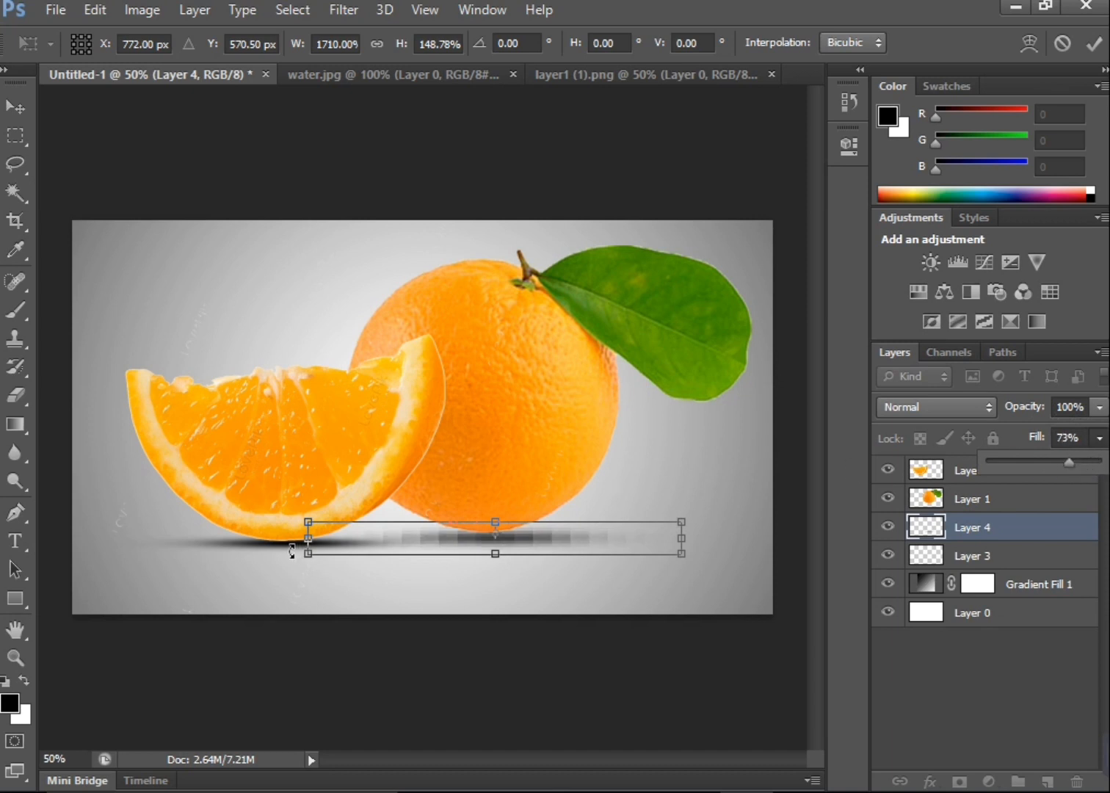
left_click(959, 559)
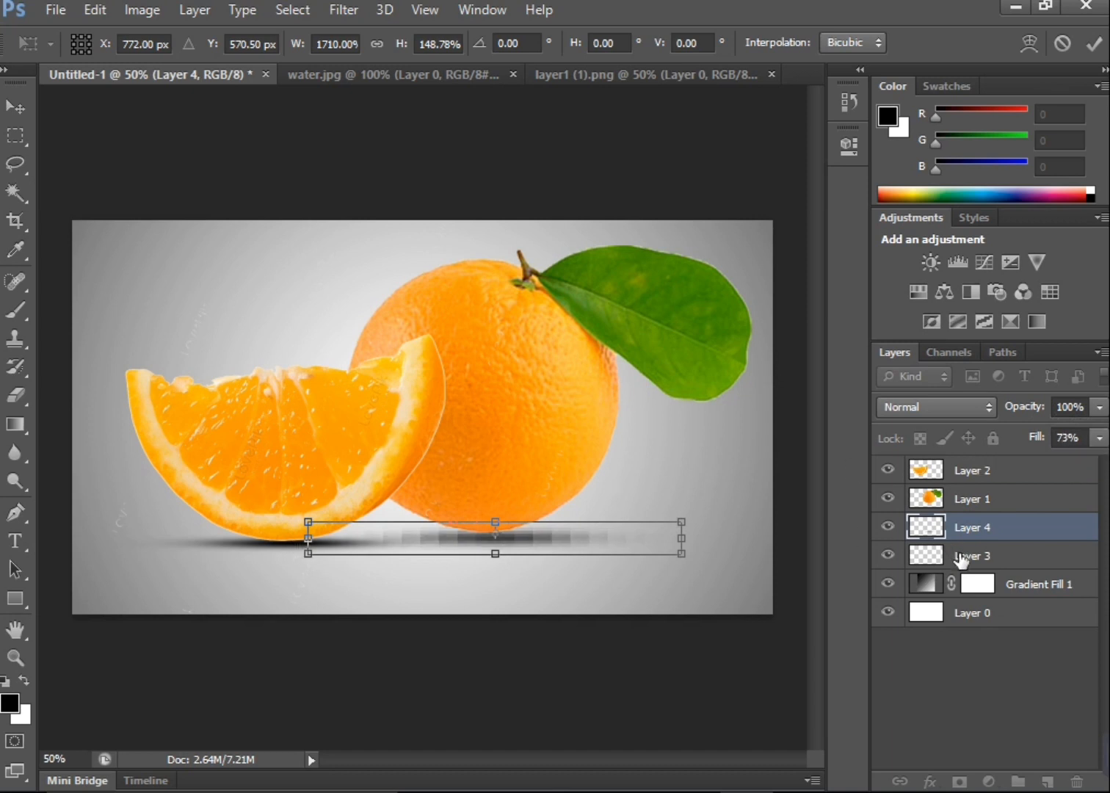
left_click(1094, 45)
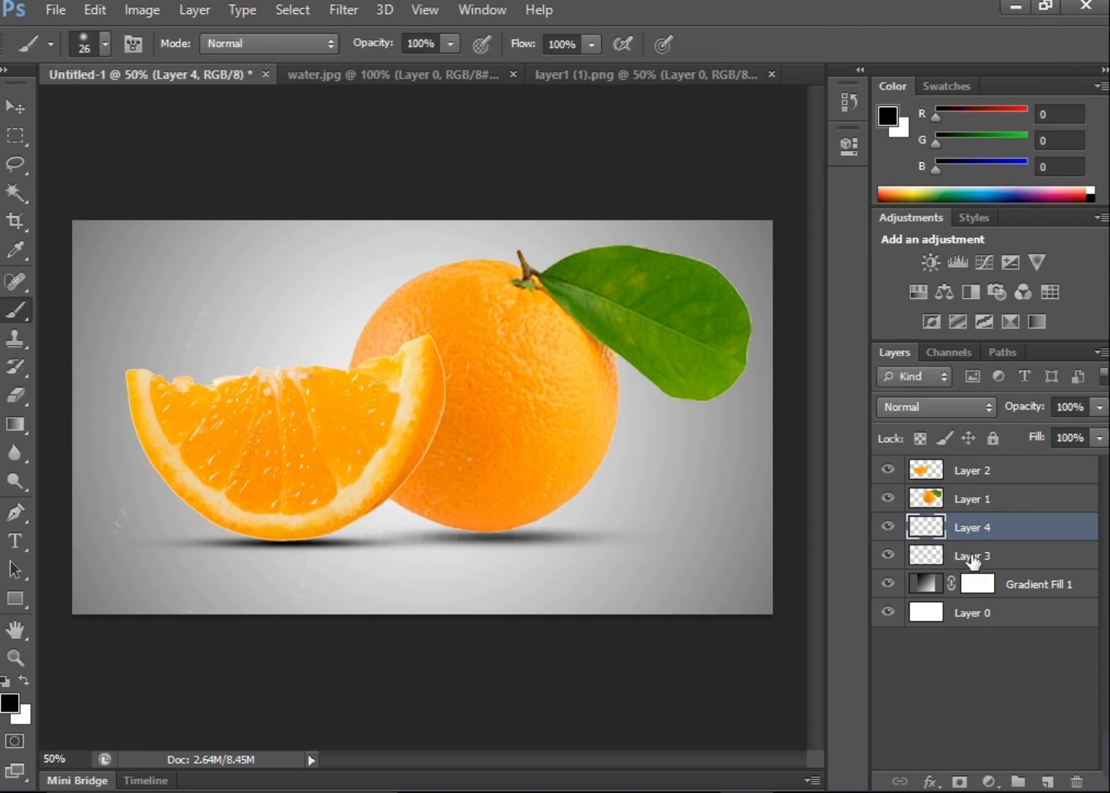
Lower the fill of the slice's shadow layer, Layer 3, to 67%
left_click(974, 557)
left_click(1099, 439)
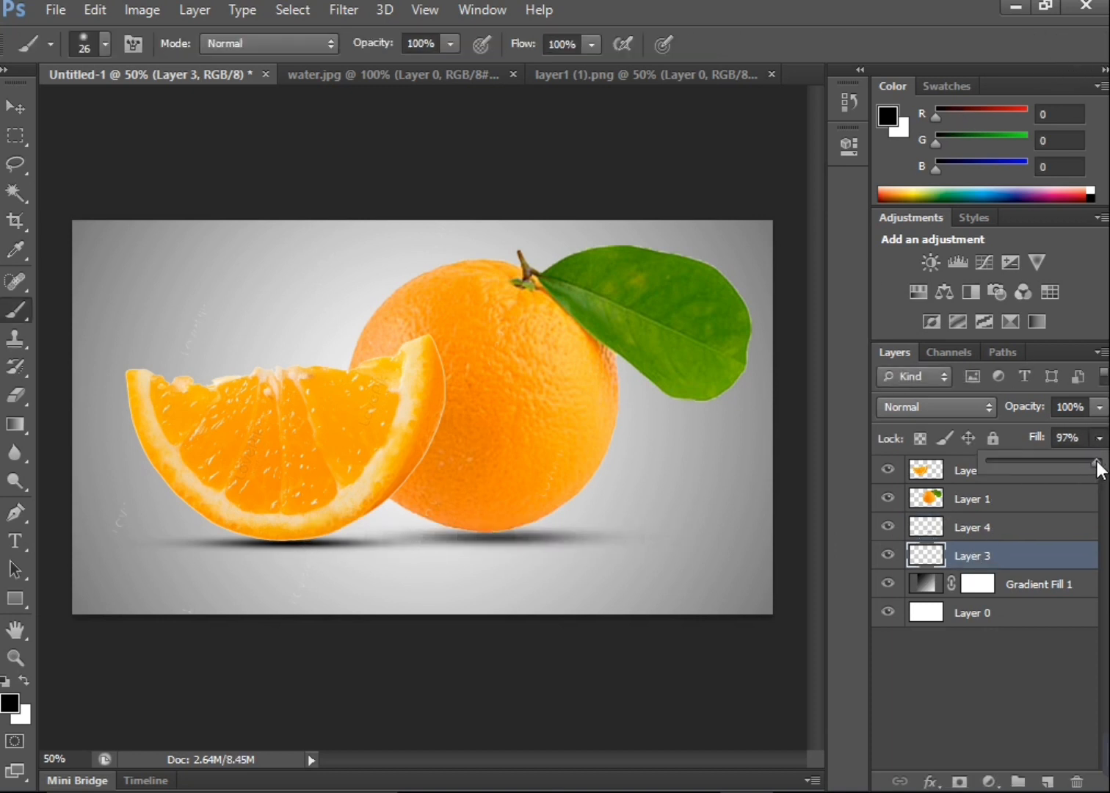
left_click_drag(1072, 462, 1062, 464)
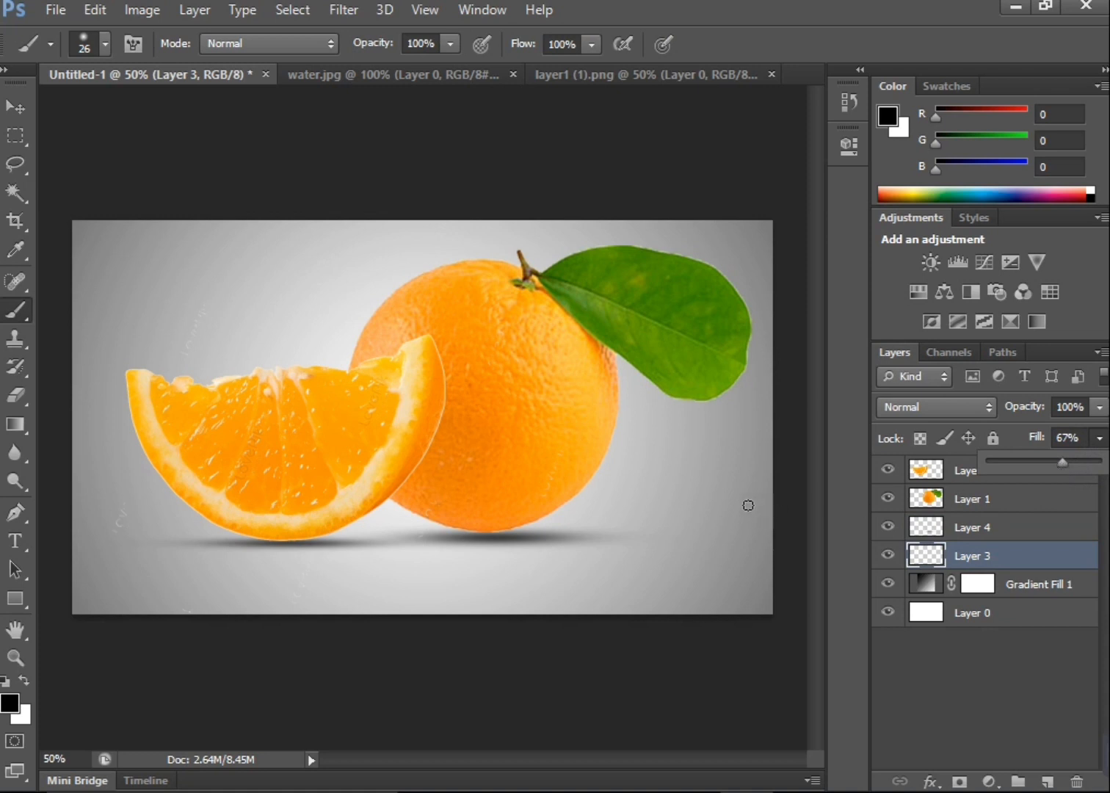
Nudge the whole orange's shadow on Layer 4 slightly so that it sits tight against the fruit's base
left_click(964, 532)
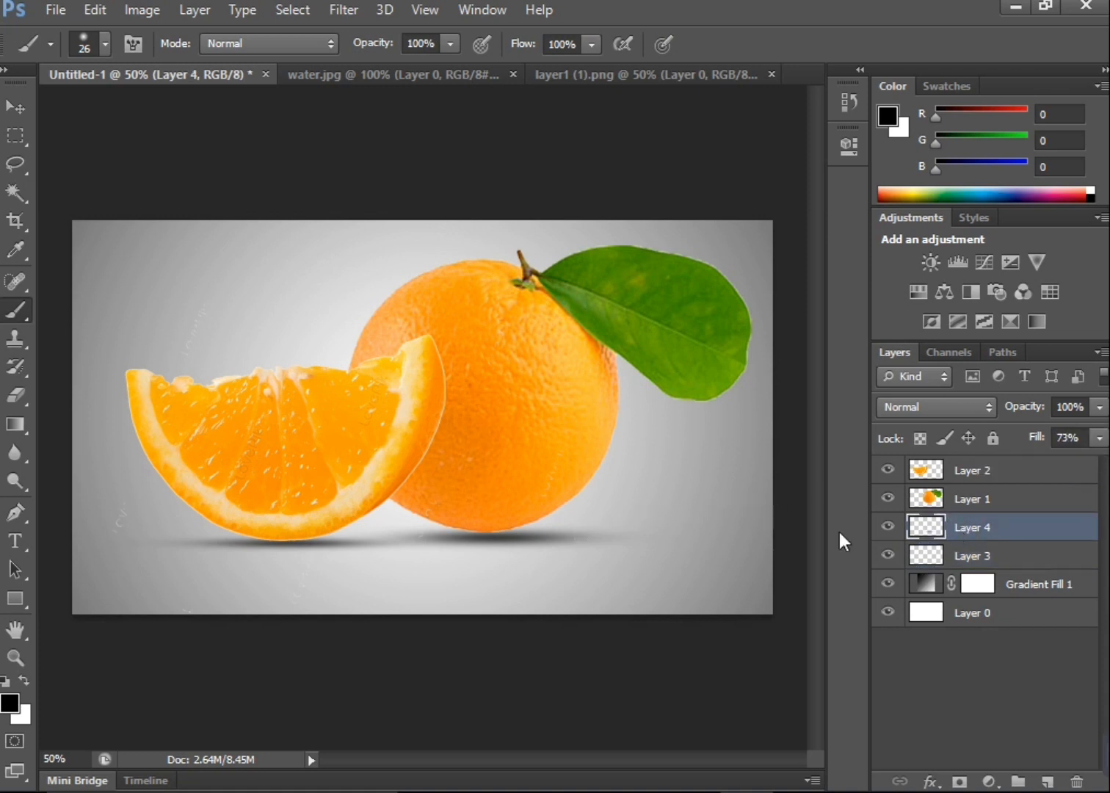
left_click(15, 107)
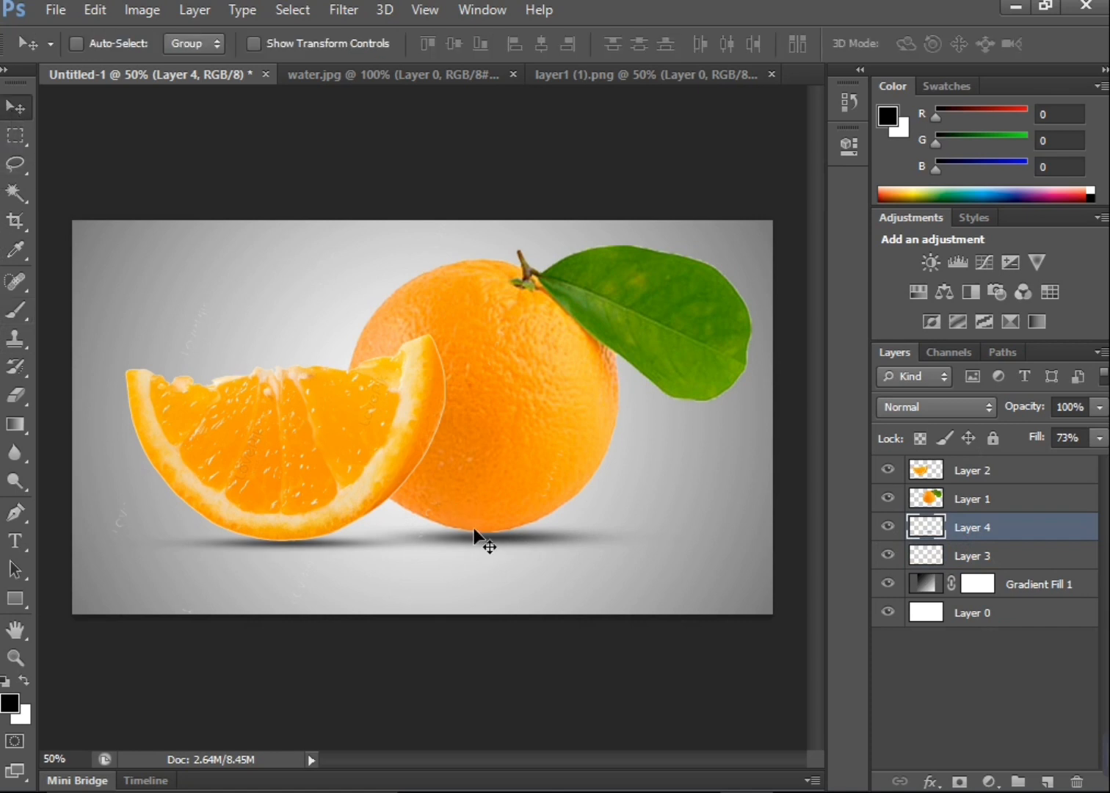
left_click_drag(493, 538, 485, 541)
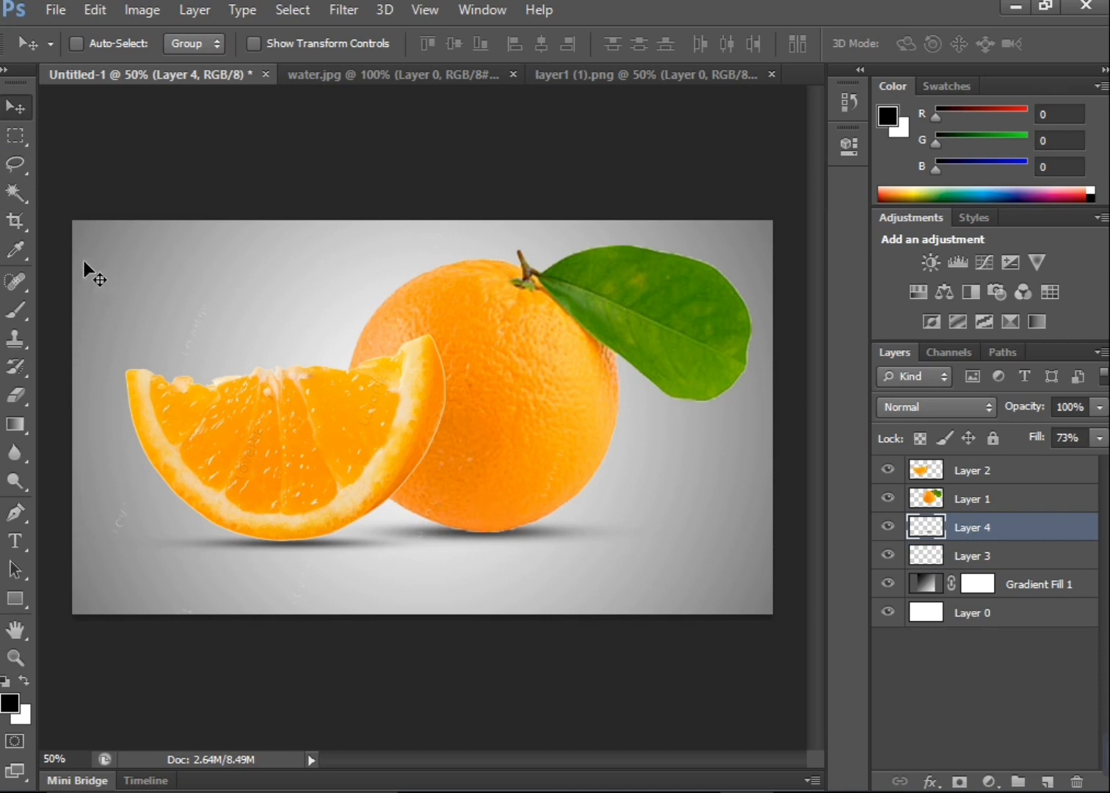
Select the slice's pulp inside the rind by tracing its outline with the Magnetic Lasso
left_click(16, 189)
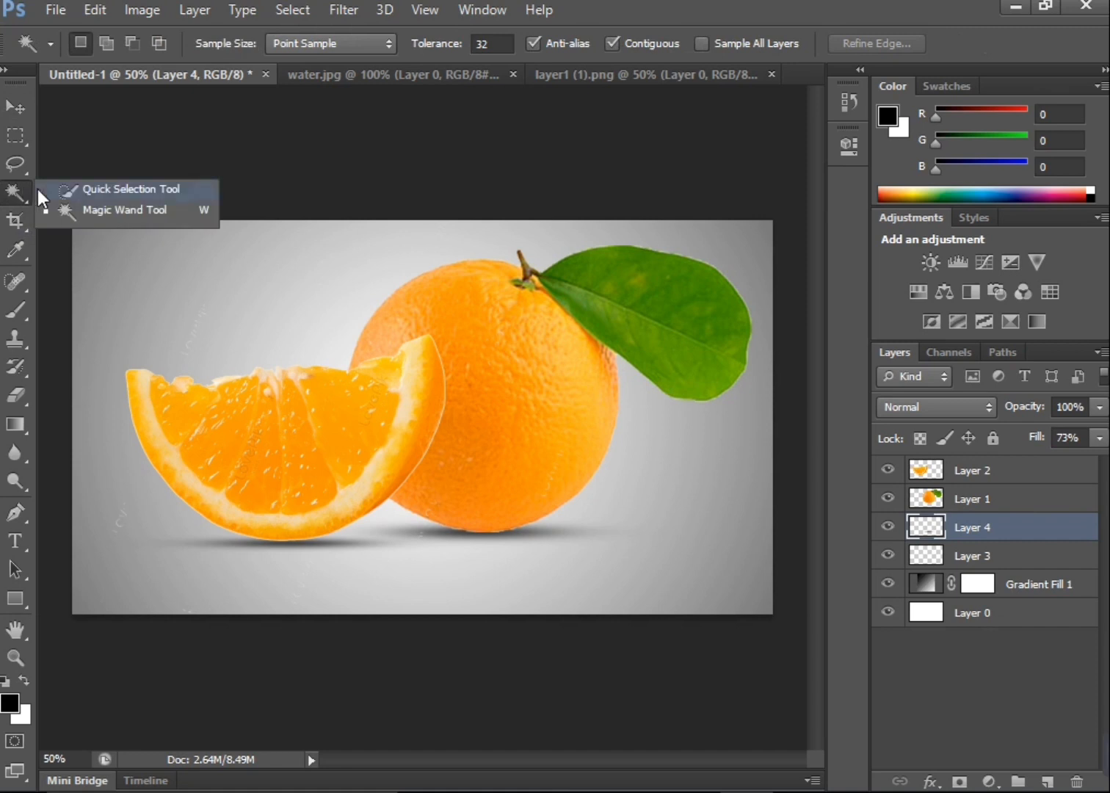
left_click(16, 165)
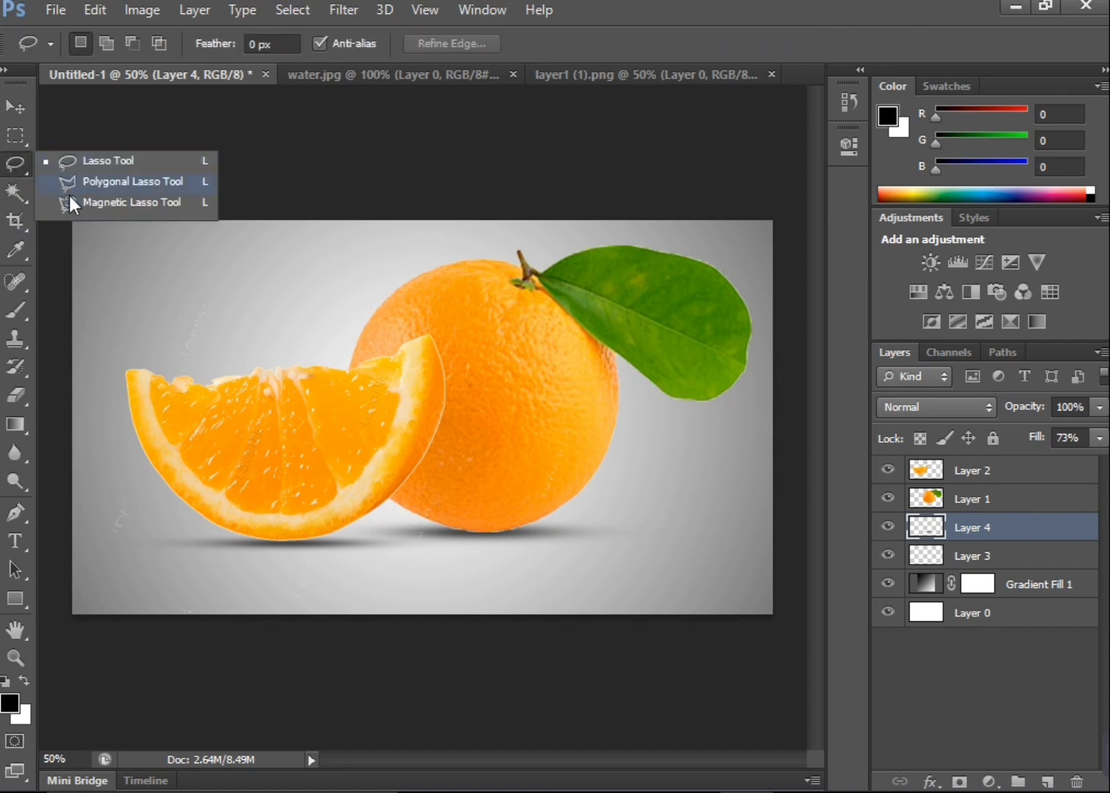
left_click(110, 202)
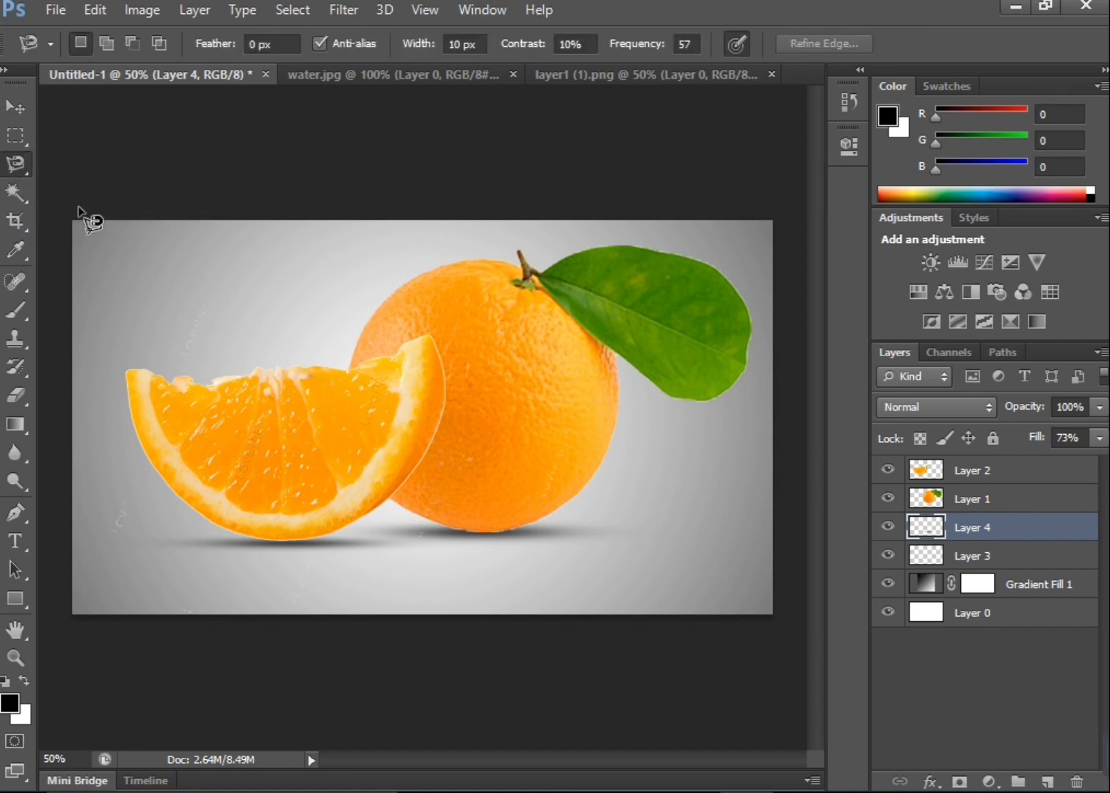
left_click(400, 346)
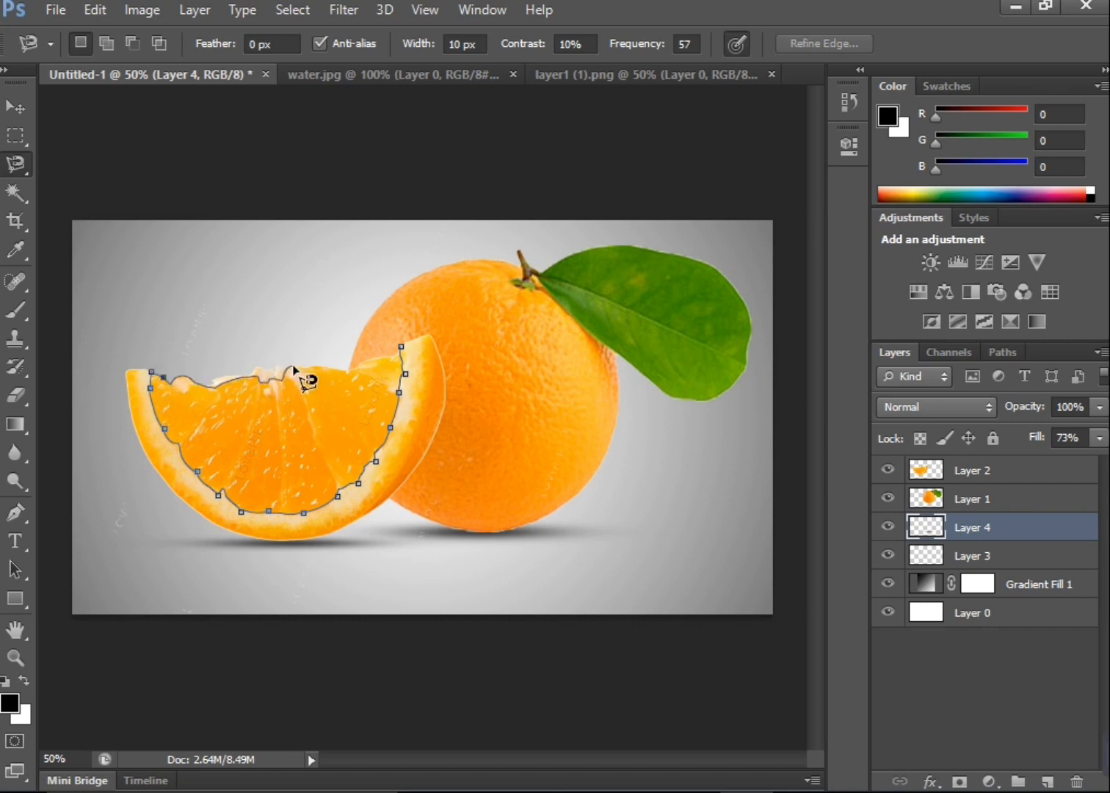
double_click(400, 345)
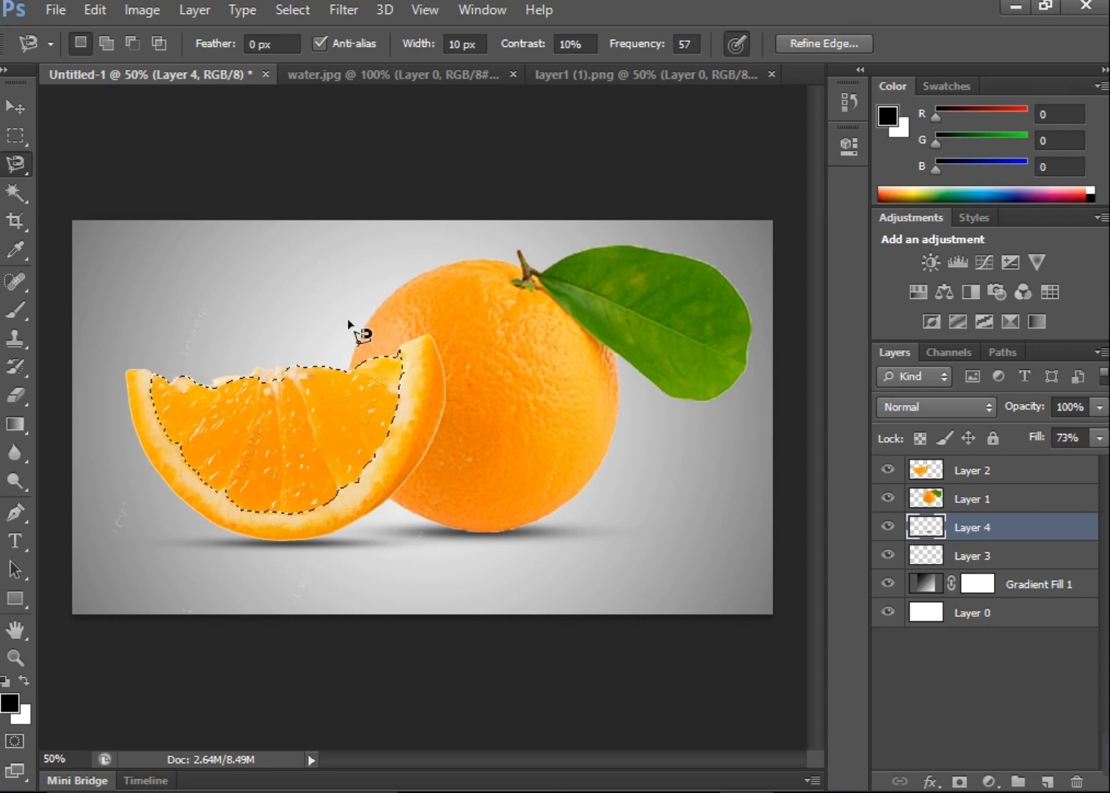
Erase the slice's pulp from Layer 2 within the selection, leaving only the rind, and deselect
left_click(19, 113)
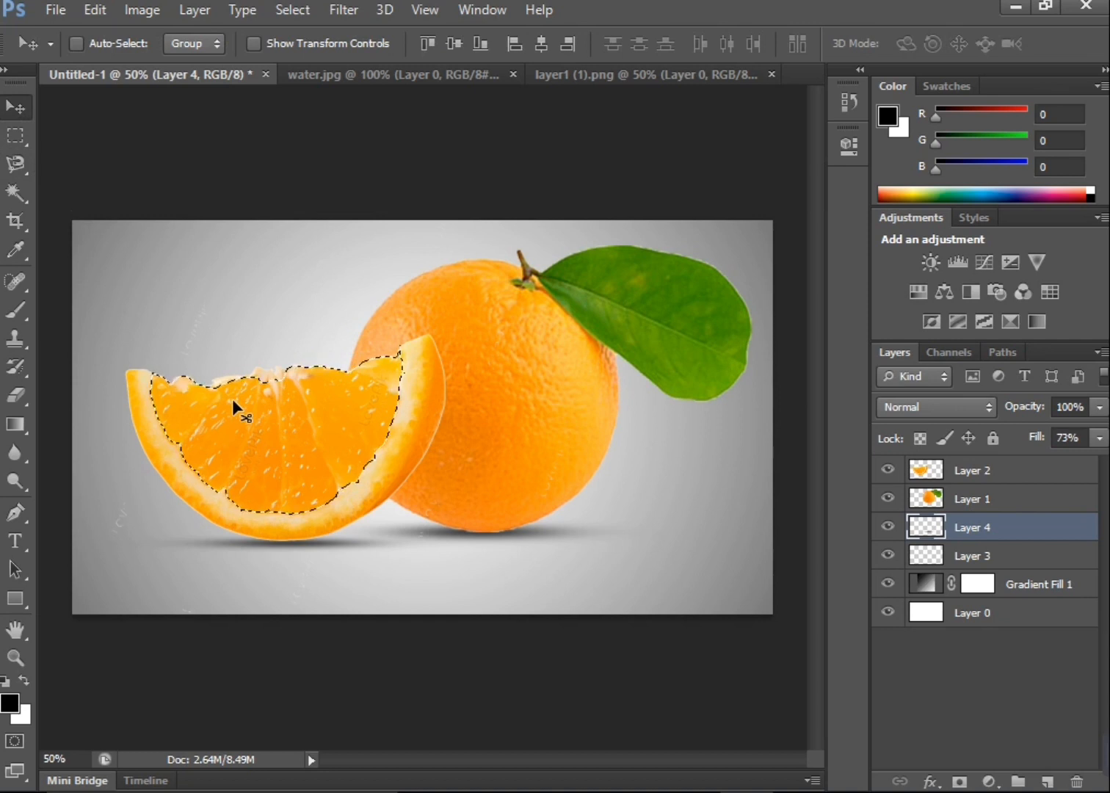
left_click(18, 394)
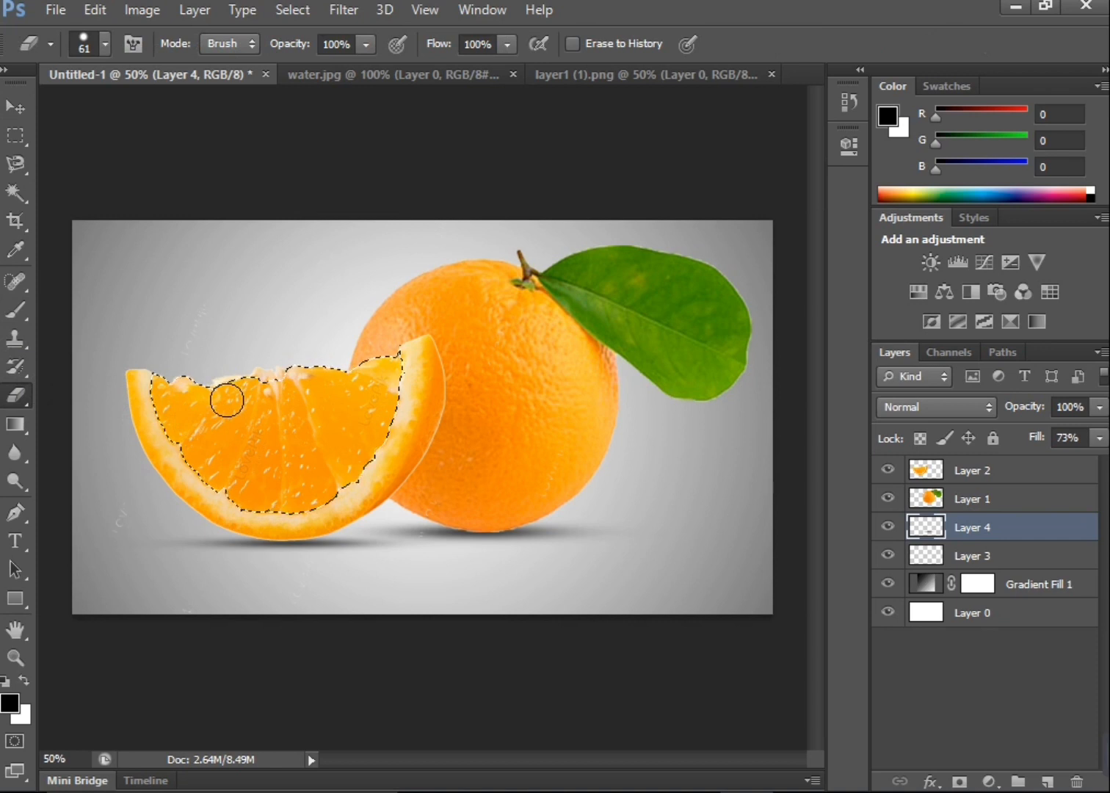
left_click(961, 470)
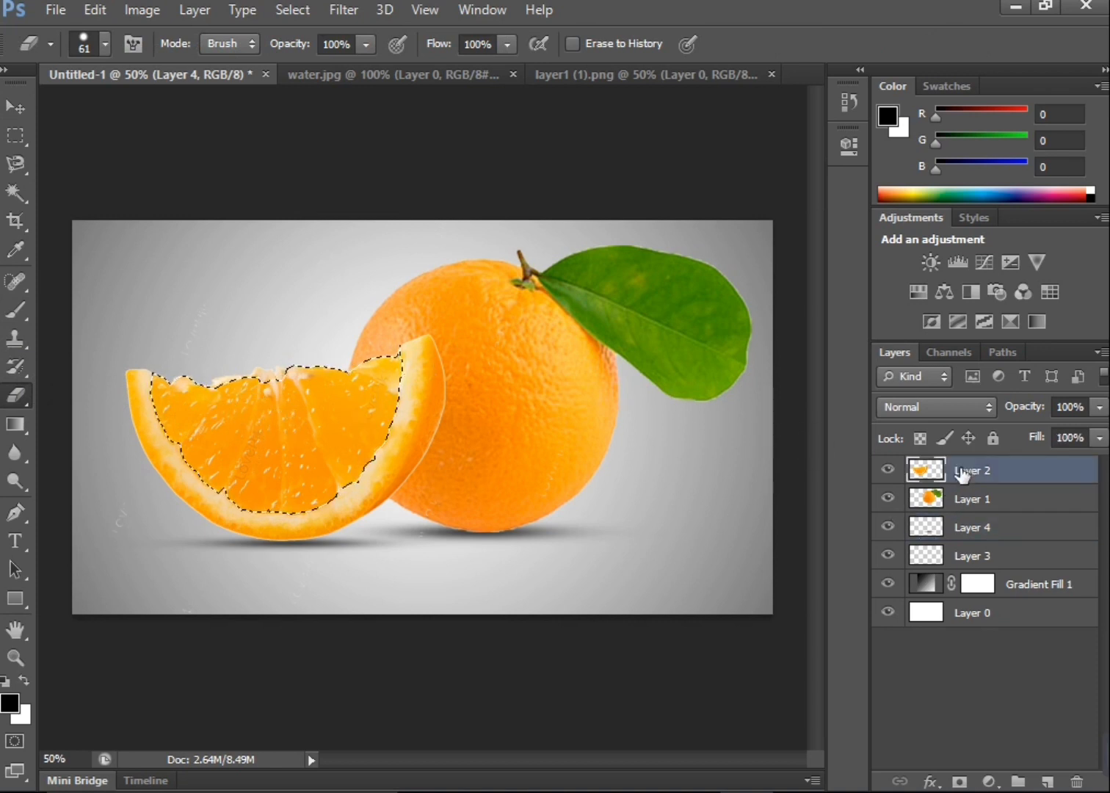
left_click(317, 393)
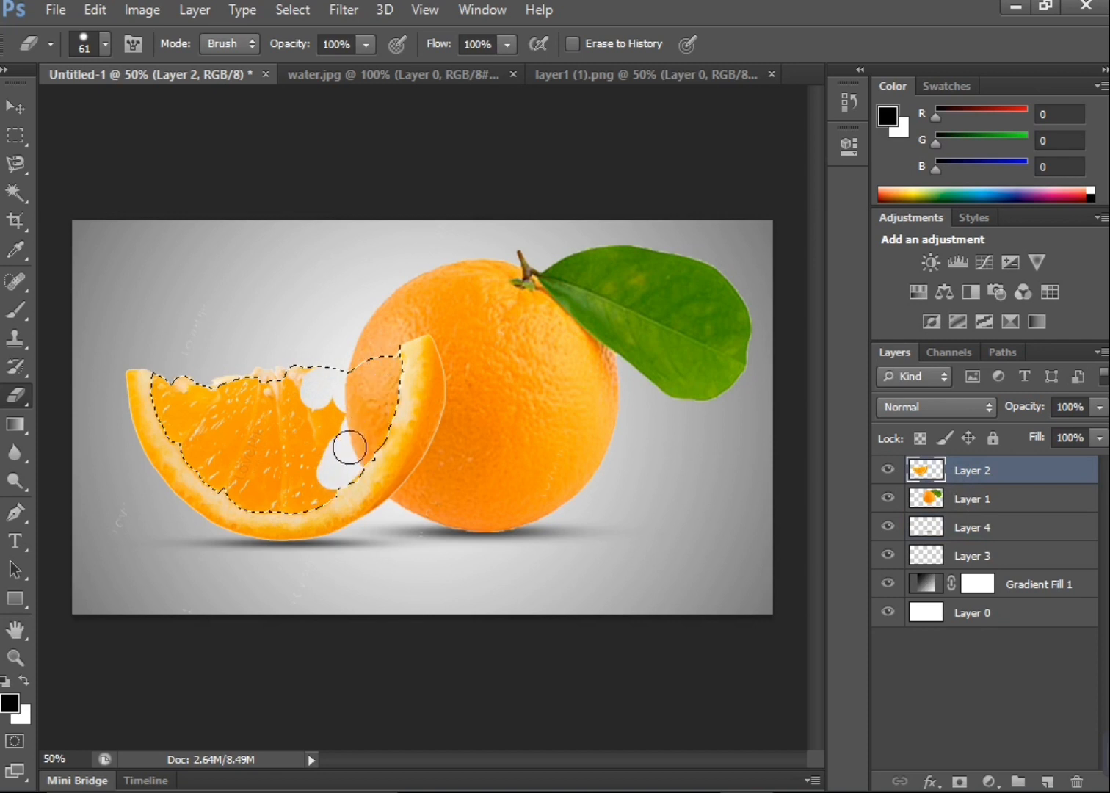
mouse_move(276, 487)
left_mouse_down()
mouse_move(320, 377)
mouse_move(258, 399)
mouse_move(305, 381)
mouse_move(178, 393)
mouse_move(158, 381)
mouse_move(215, 482)
left_mouse_up()
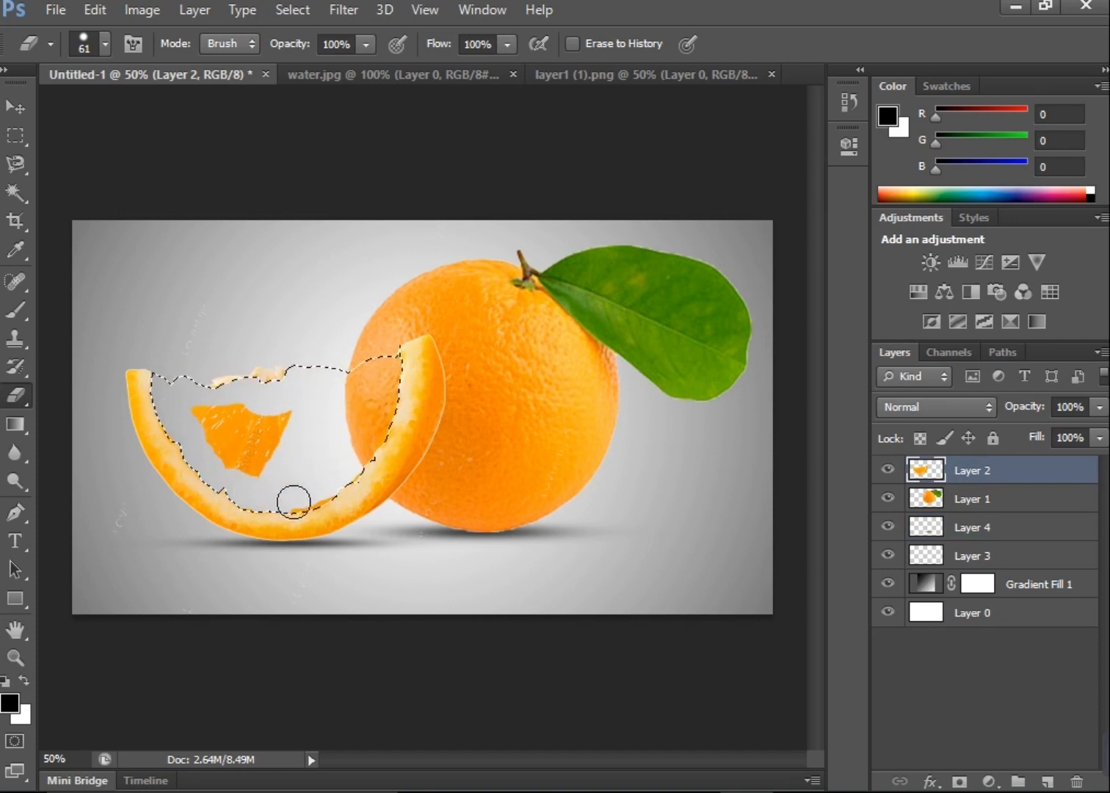
mouse_move(336, 479)
left_mouse_down()
mouse_move(276, 464)
mouse_move(199, 411)
mouse_move(276, 425)
mouse_move(254, 436)
mouse_move(248, 486)
left_mouse_up()
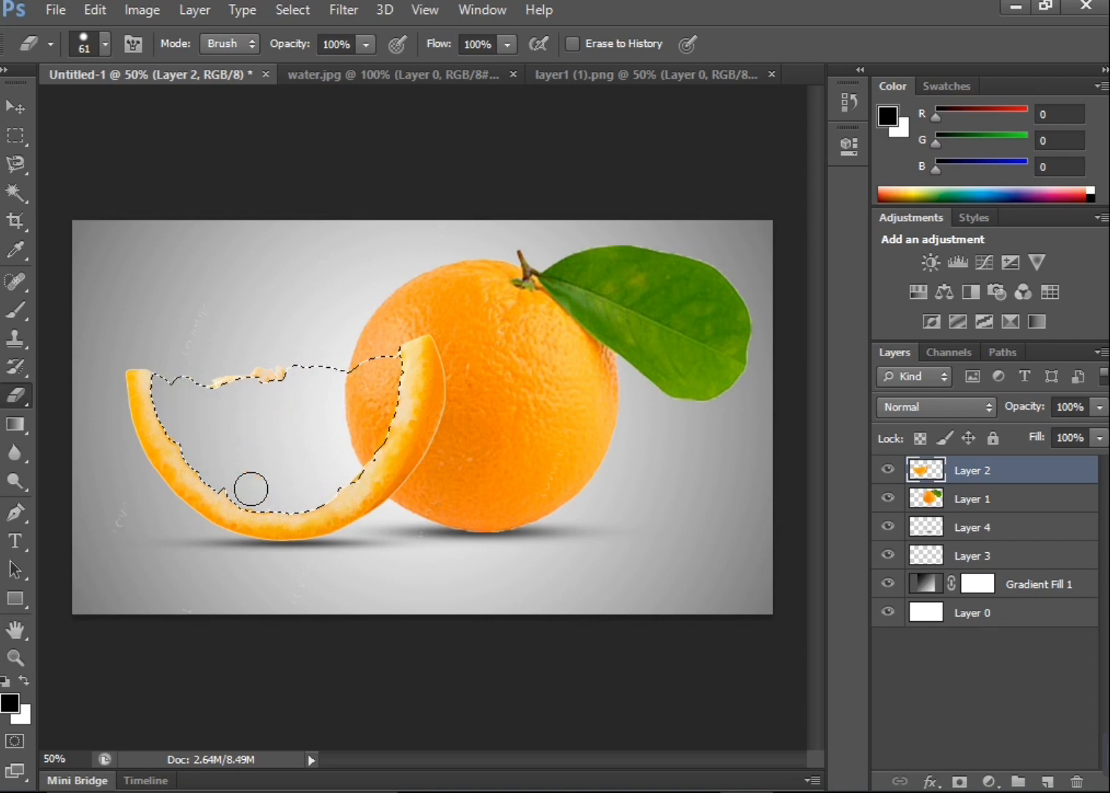
left_click(306, 10)
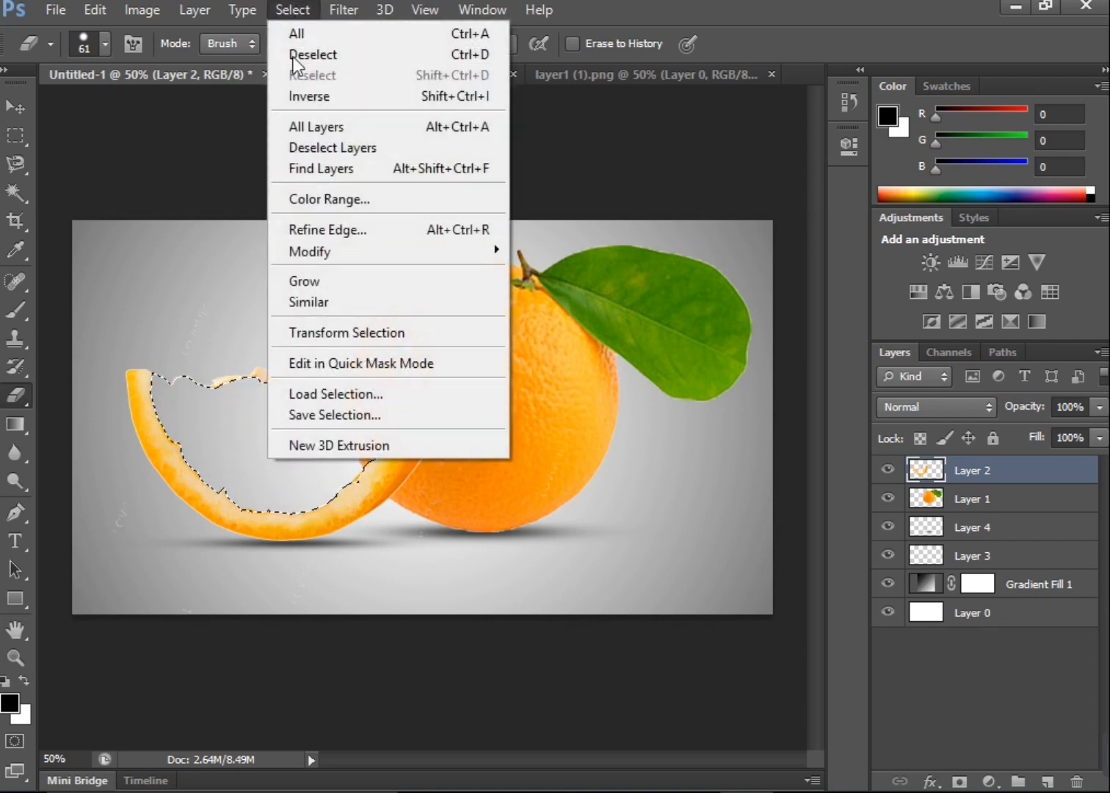
left_click(312, 54)
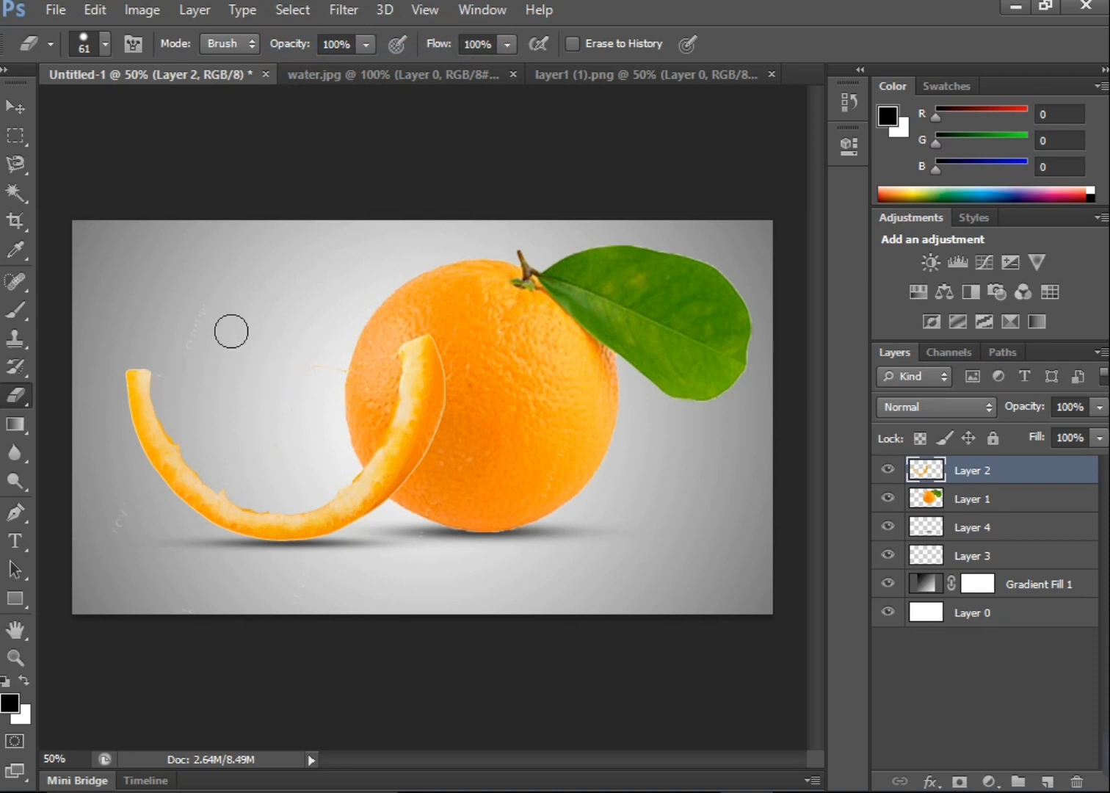
Close the water.jpg and layer1 (1).png source documents without saving their changes
left_click(18, 107)
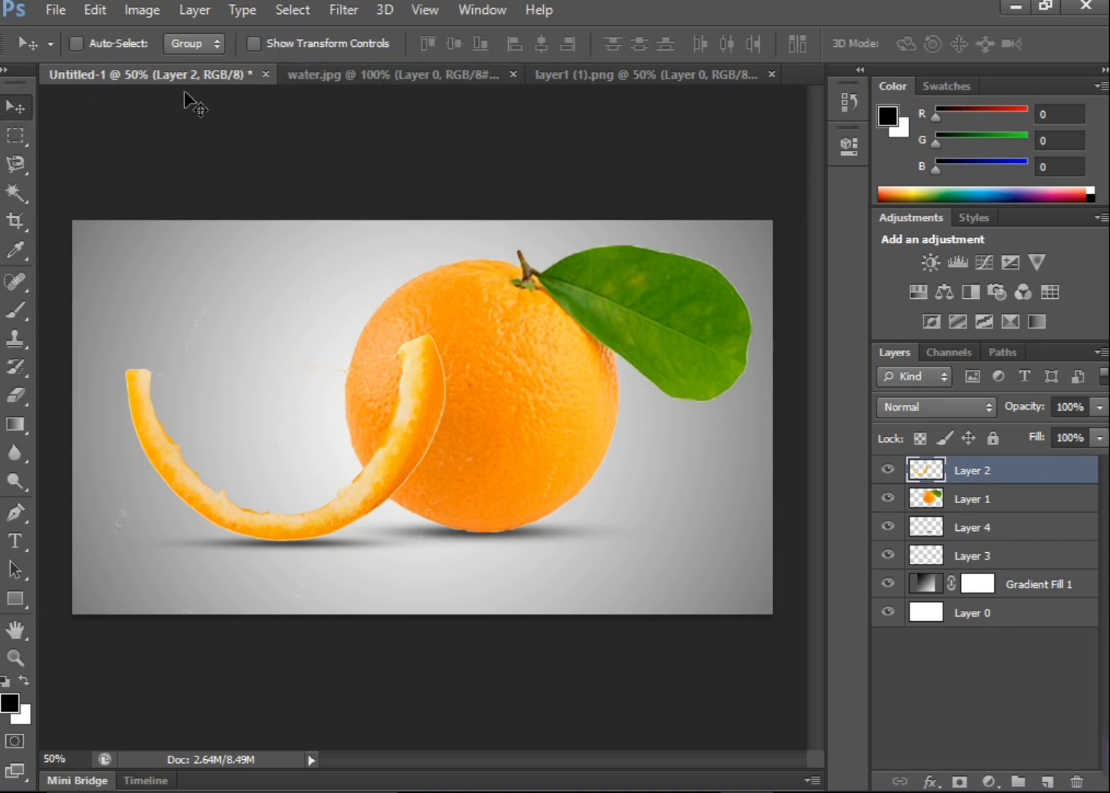
left_click(513, 75)
left_click(594, 313)
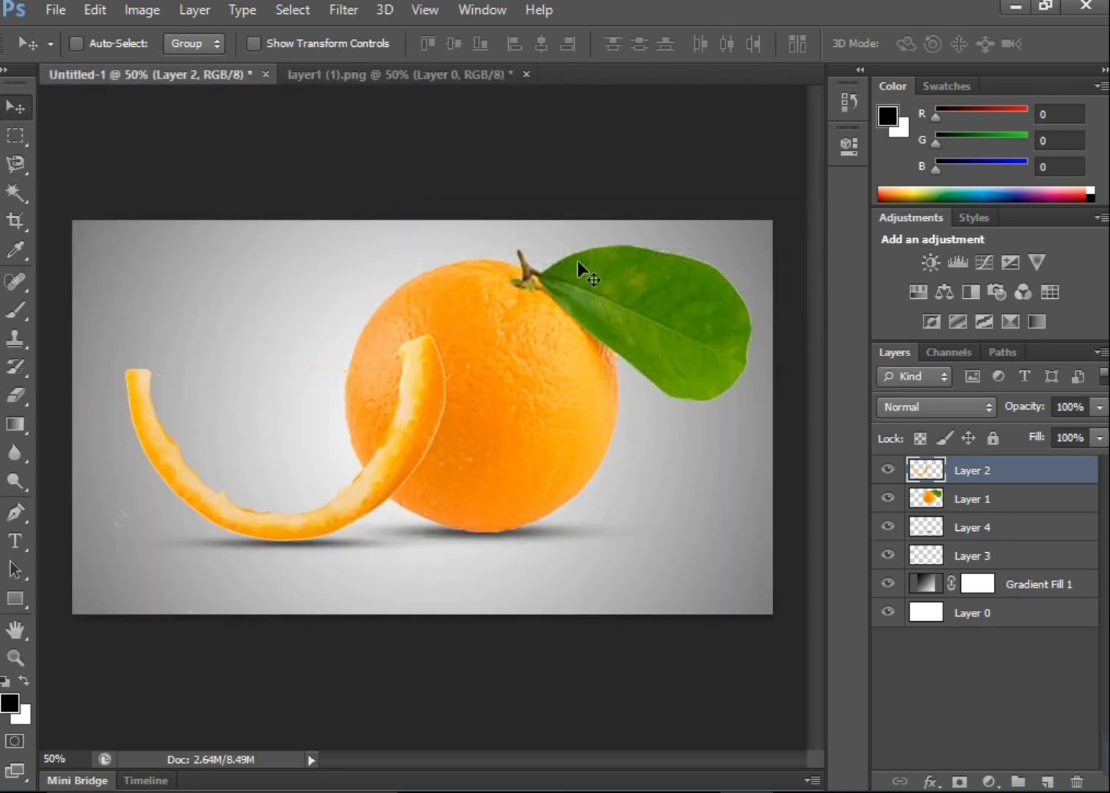
left_click(525, 75)
left_click(604, 308)
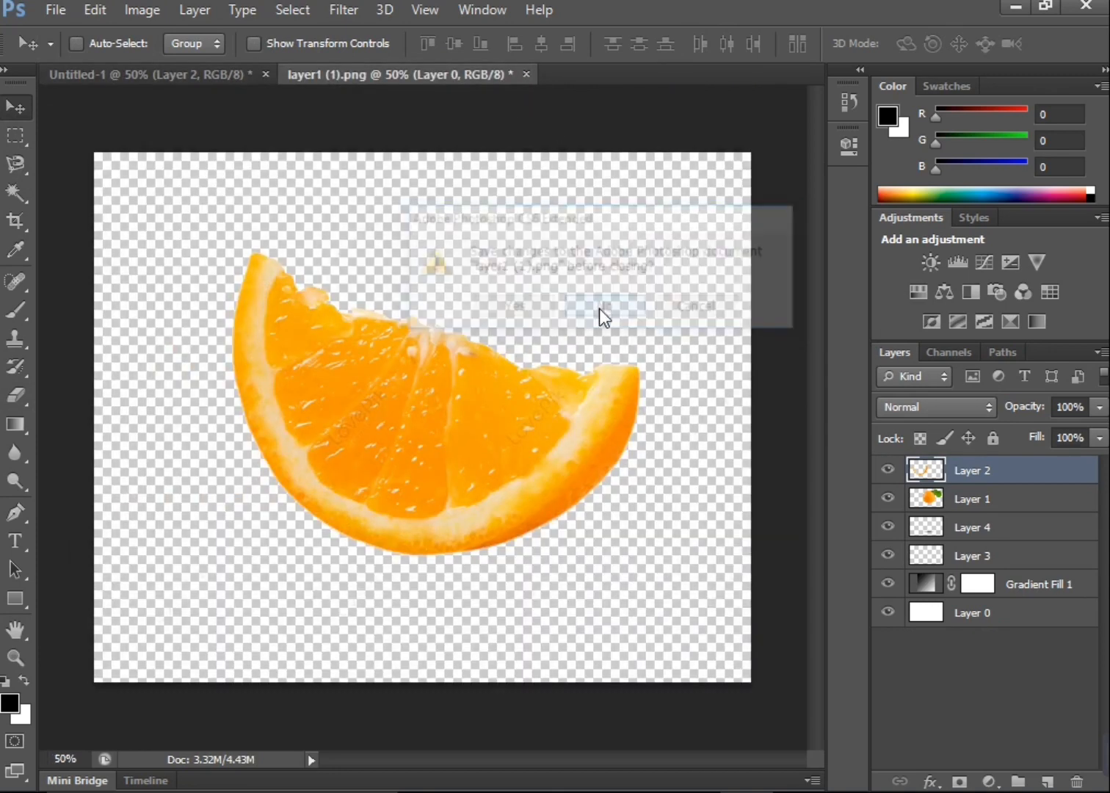
Open the image xtbsSV-water-hd-photo from New folder (4)
left_click(50, 10)
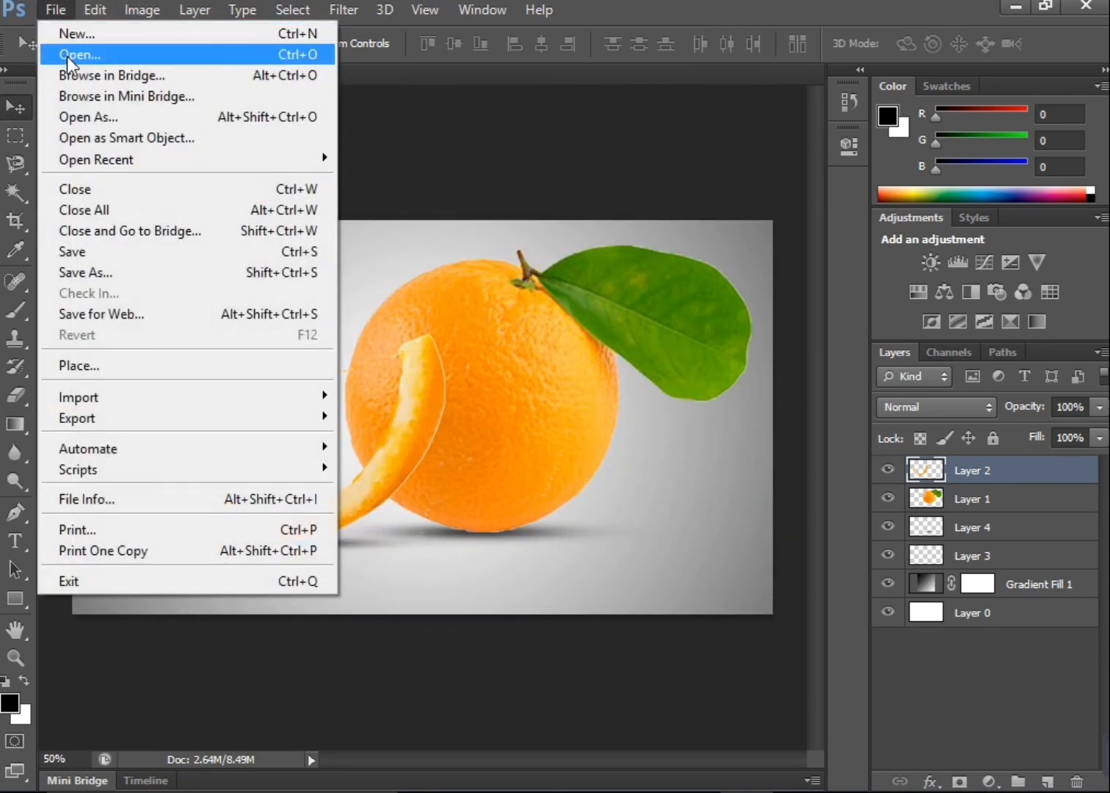
left_click(67, 51)
left_click(431, 378)
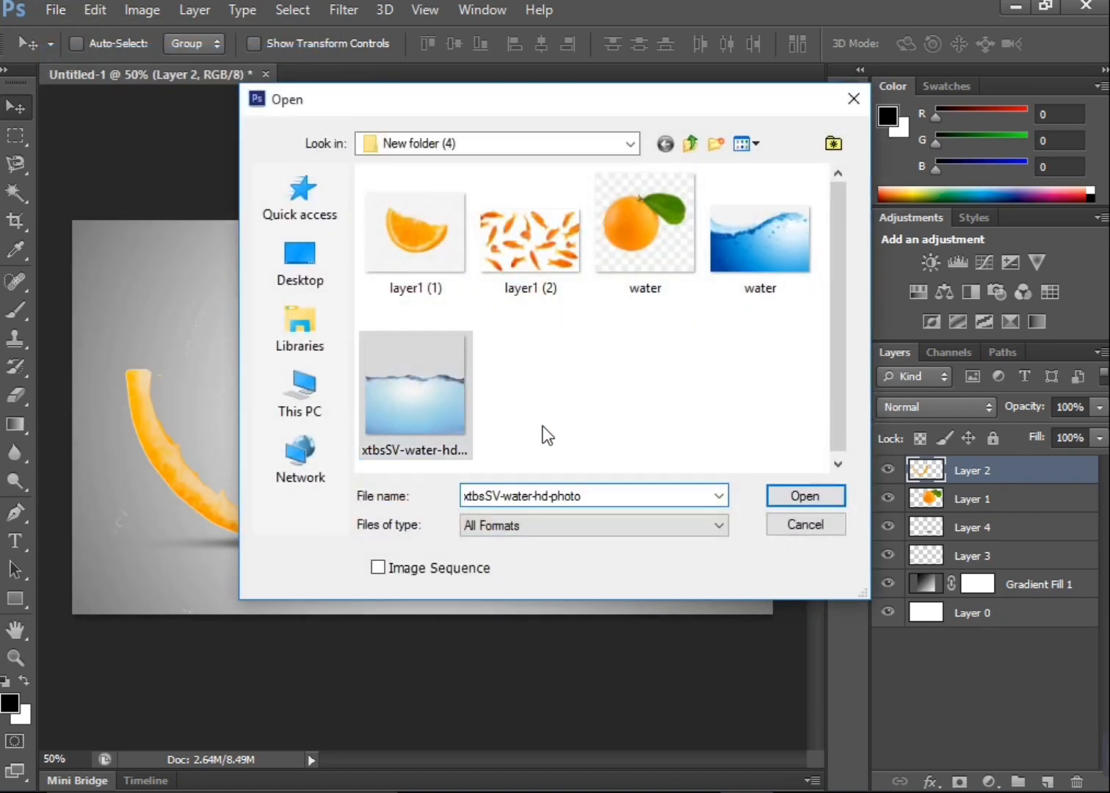
left_click(805, 495)
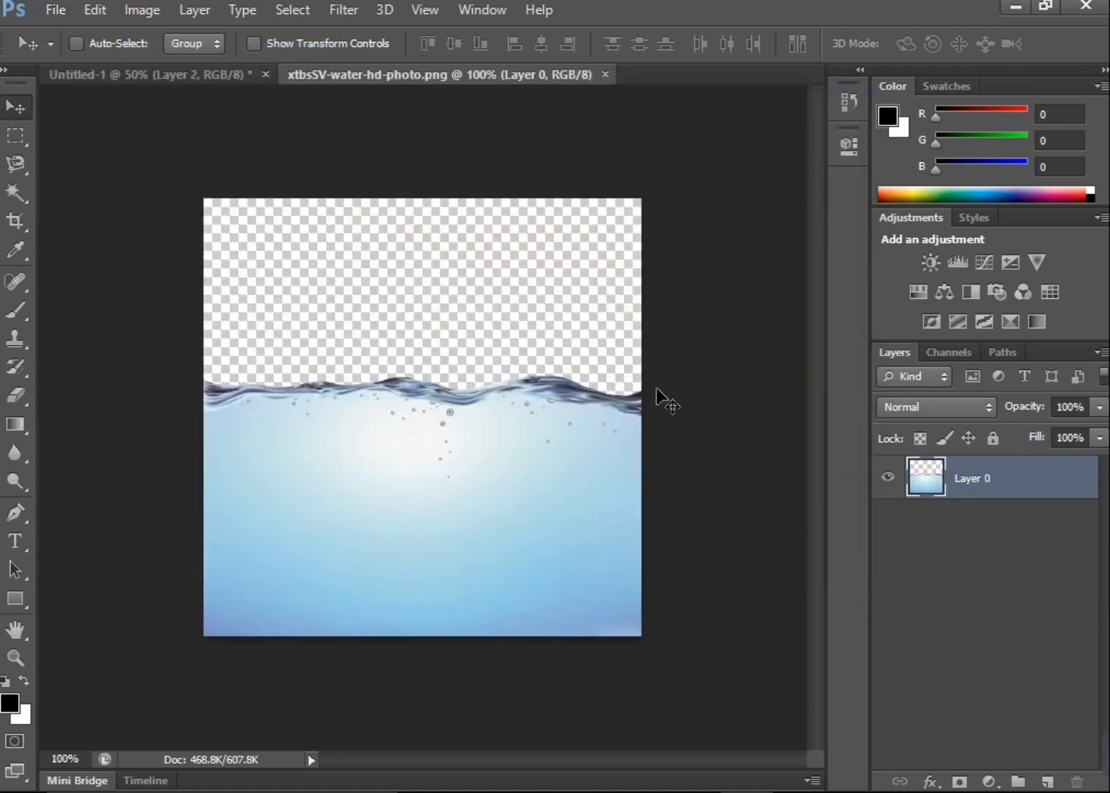
Add an empty layer beneath Layer 0 in the water photo and make Layer 0 active
left_click(1046, 781)
left_click_drag(1006, 483, 1012, 528)
left_click(1000, 485)
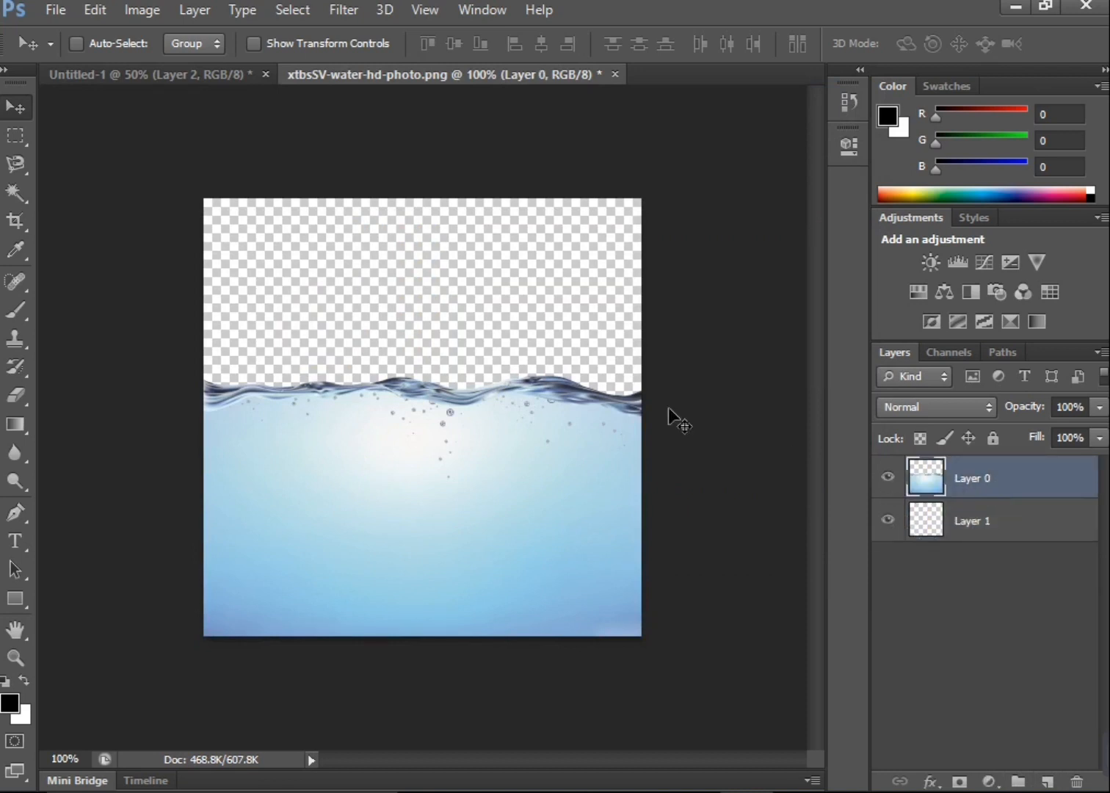
left_click(16, 193)
left_click(291, 287)
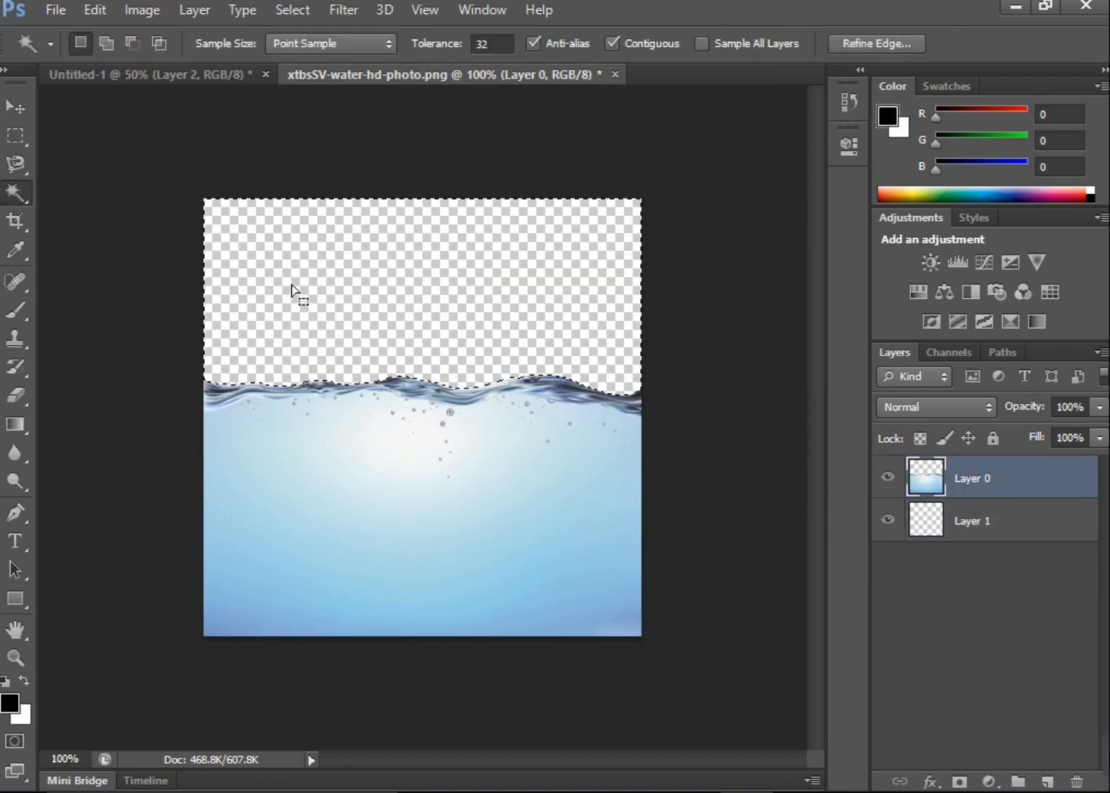
left_click(306, 9)
left_click(318, 54)
Copy the water into the orange composite over the slice and transform it to about 116% width, 158% height and -7.74° rotation
left_click(18, 106)
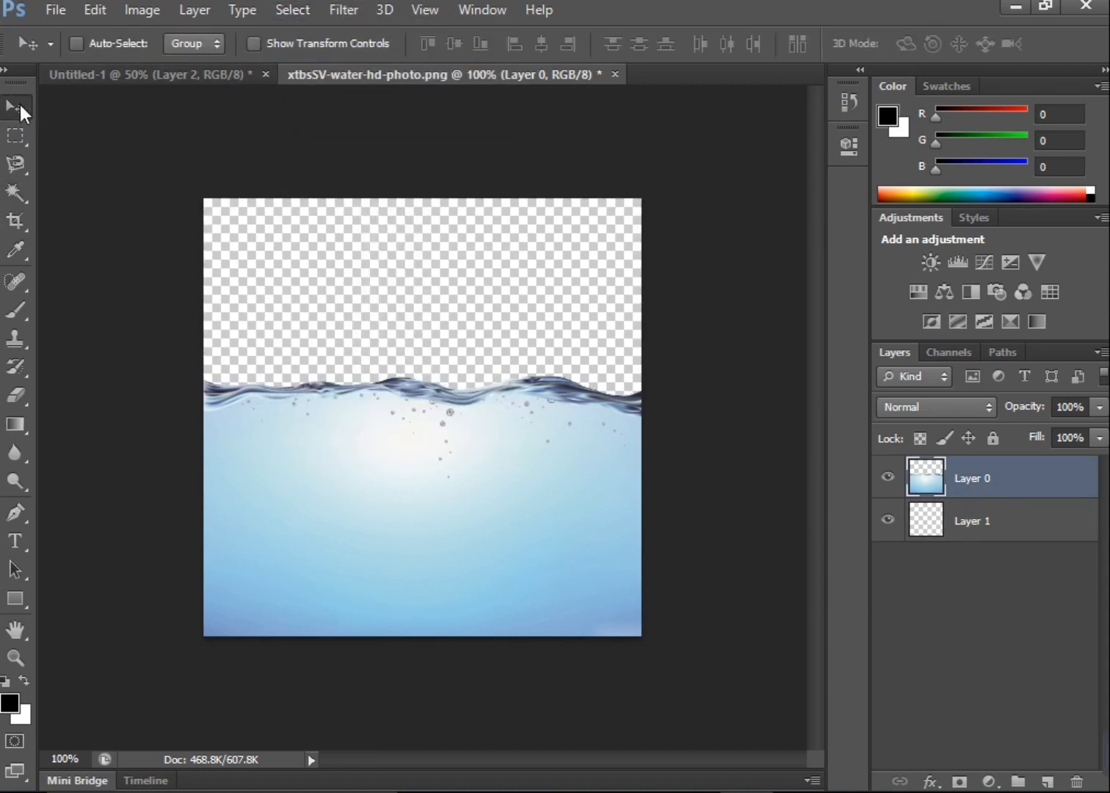
left_click_drag(392, 481, 267, 396)
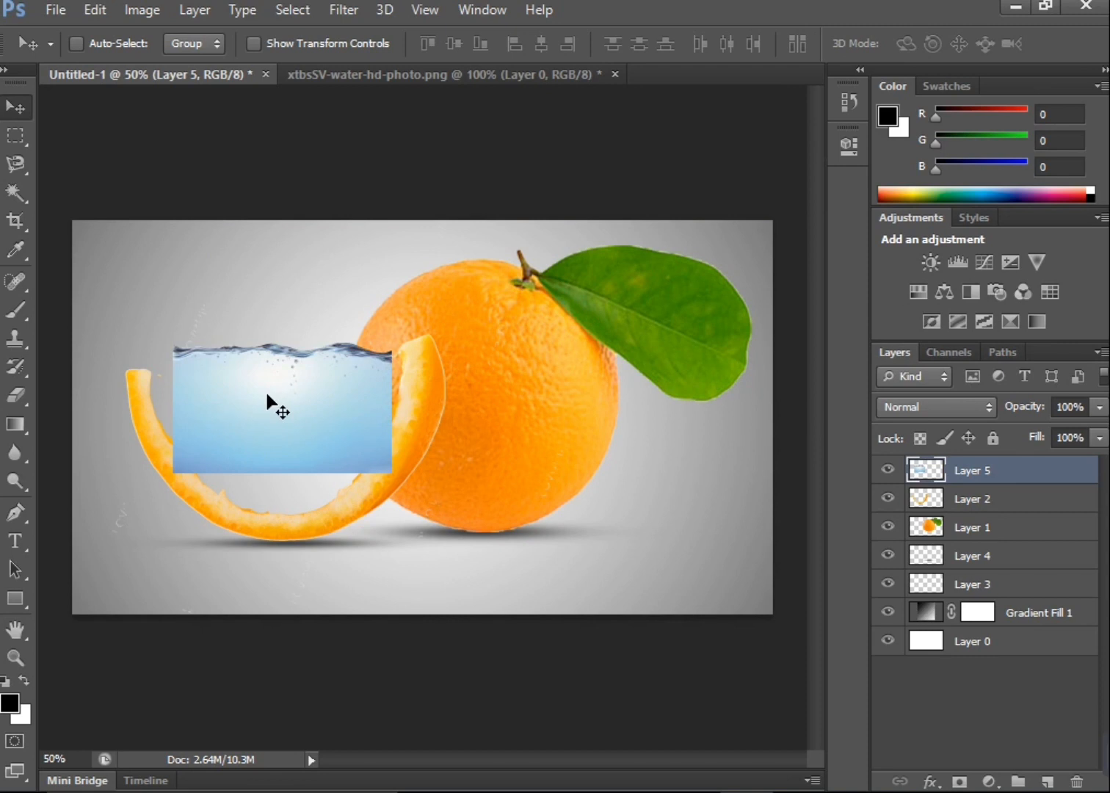
key("ctrl+t")
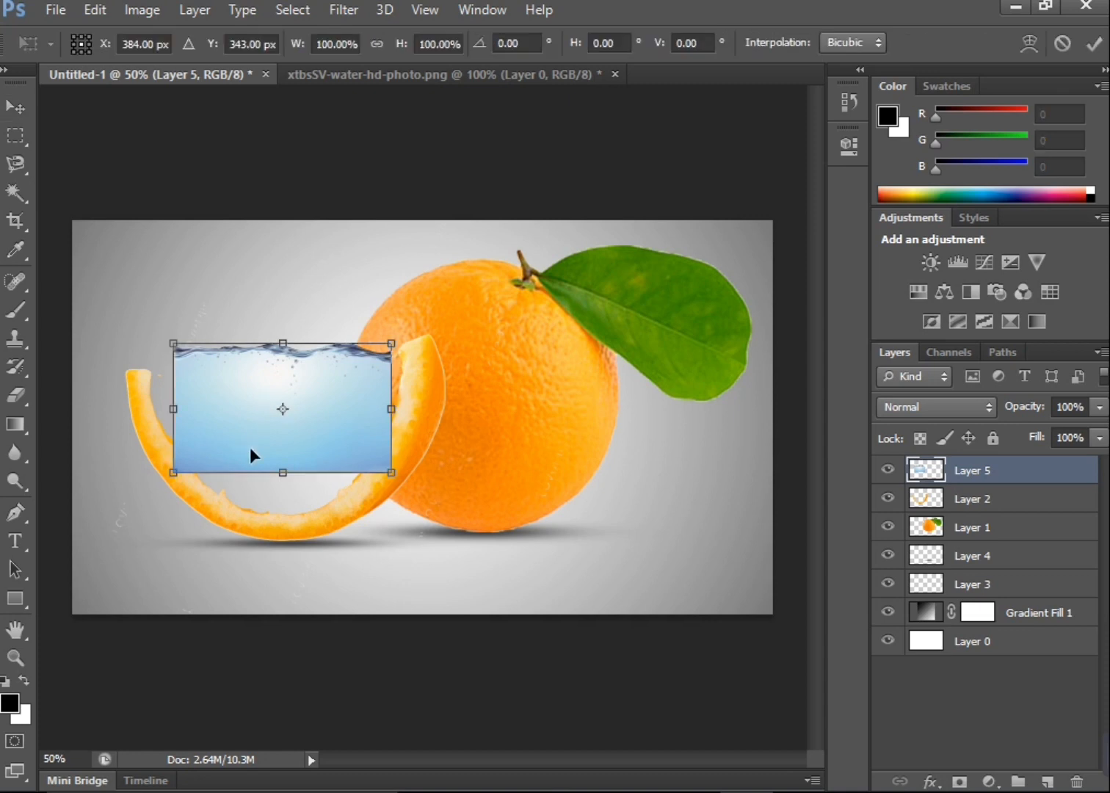
left_click_drag(391, 402, 398, 403)
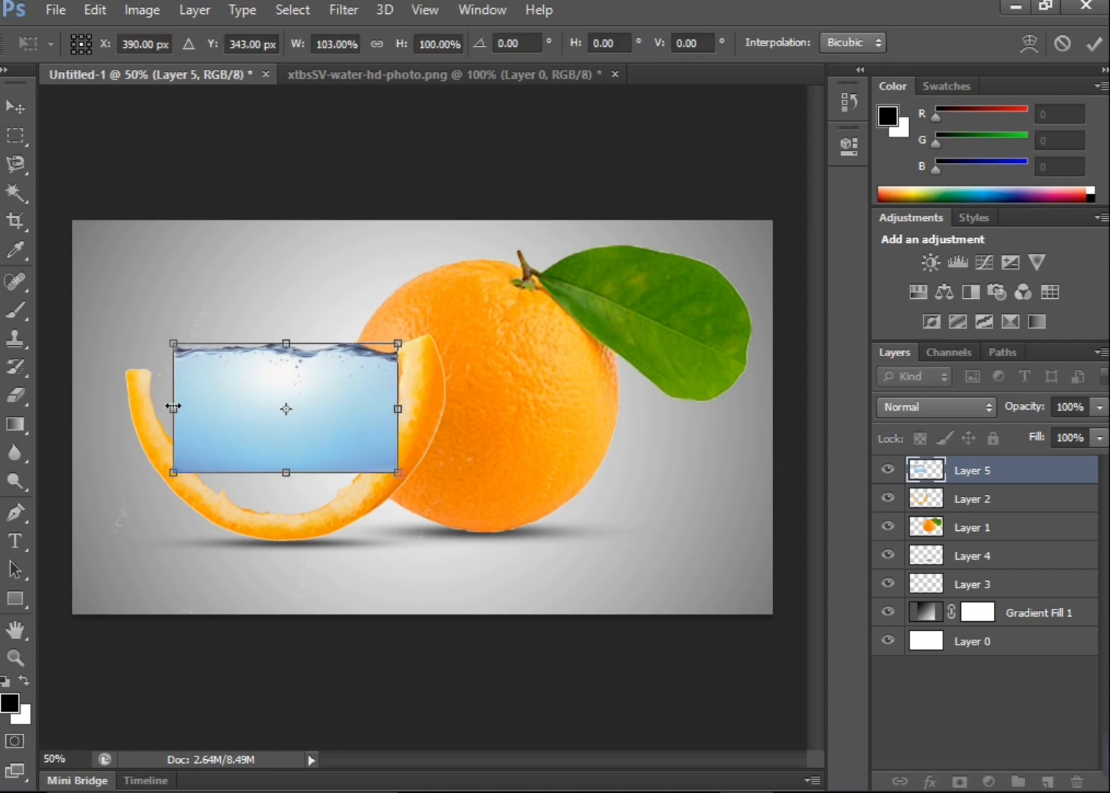
left_click_drag(147, 461, 148, 478)
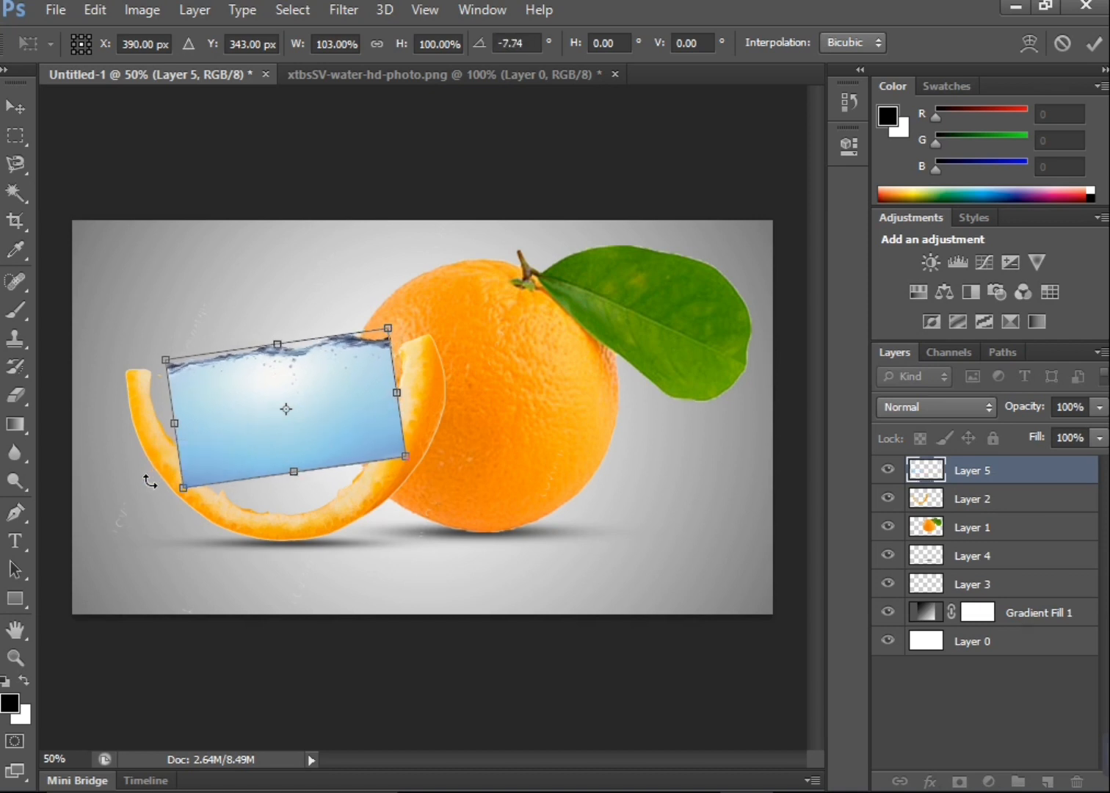
mouse_move(229, 395)
left_mouse_down()
mouse_move(217, 413)
mouse_move(212, 402)
left_mouse_up()
left_click_drag(381, 392, 406, 396)
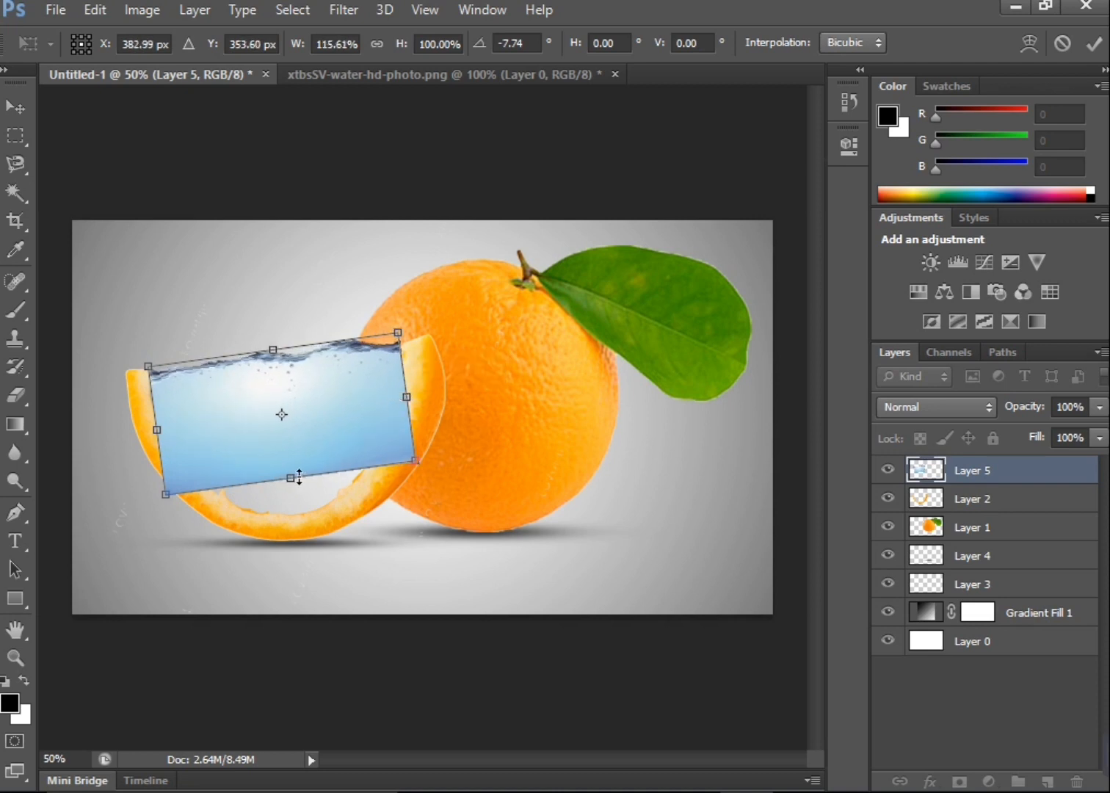
left_click_drag(299, 476, 300, 556)
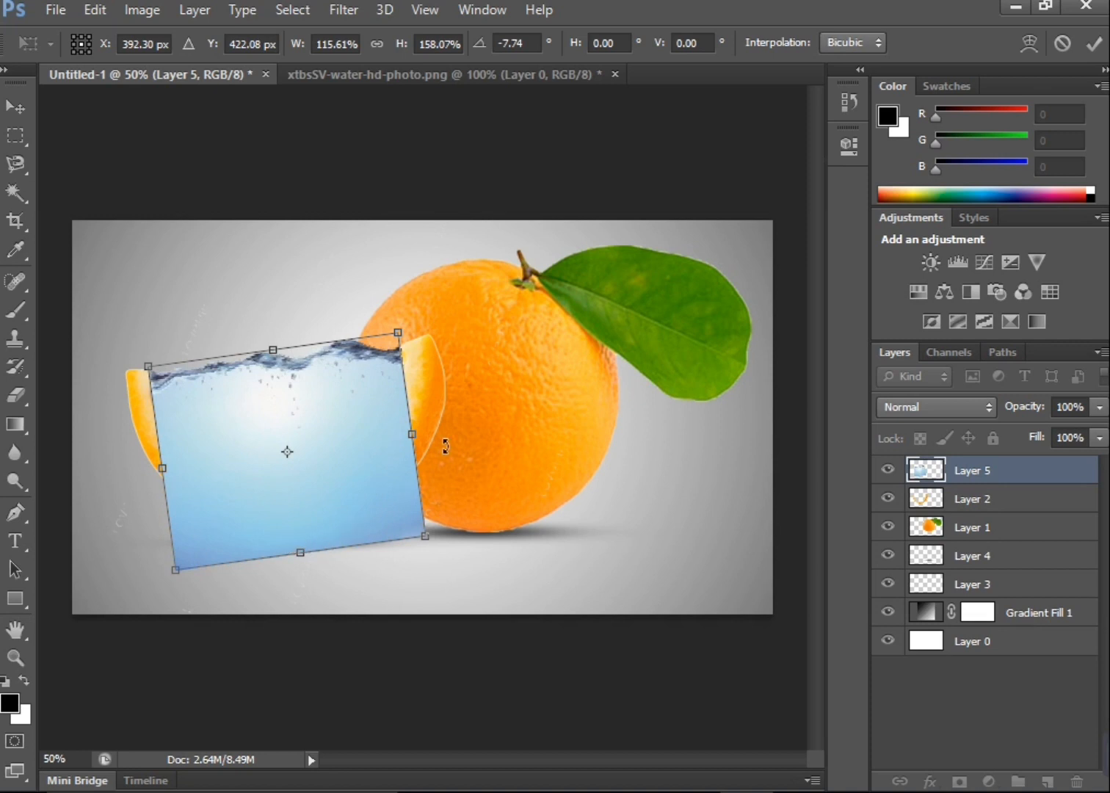
key("Return")
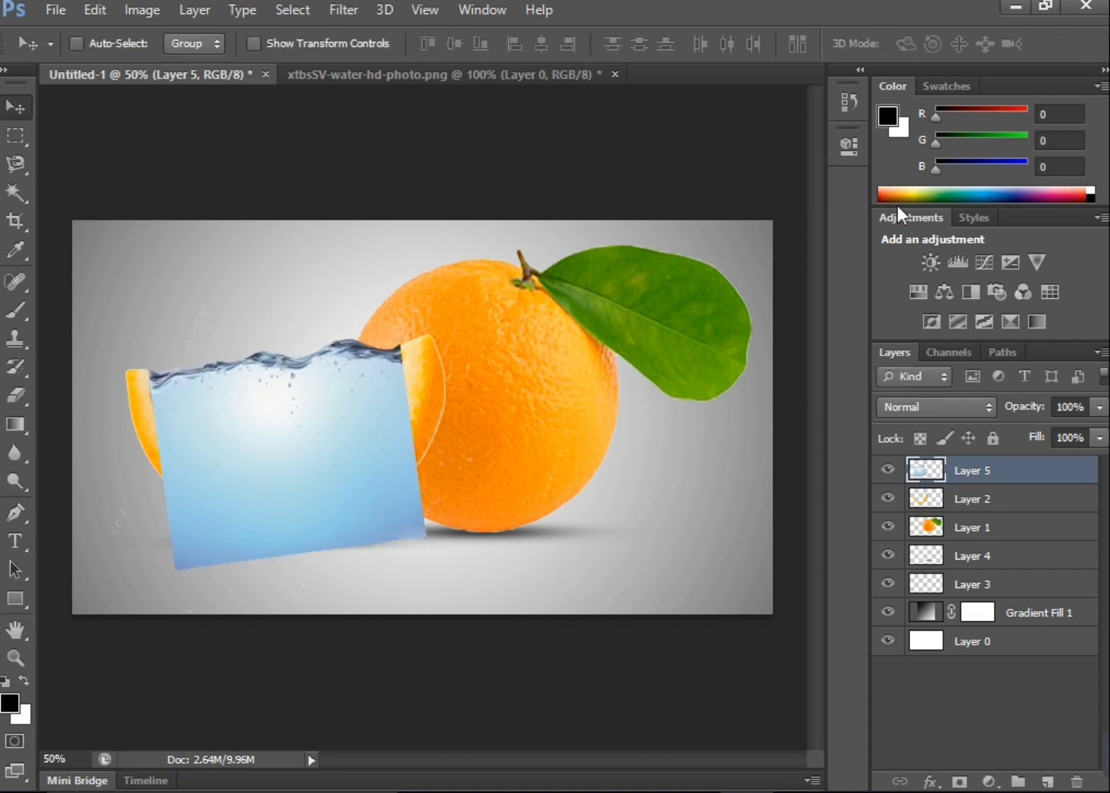
Lower the water layer's fill to 63% and erase the water covering the rind and spilling outside the slice
left_click(1100, 439)
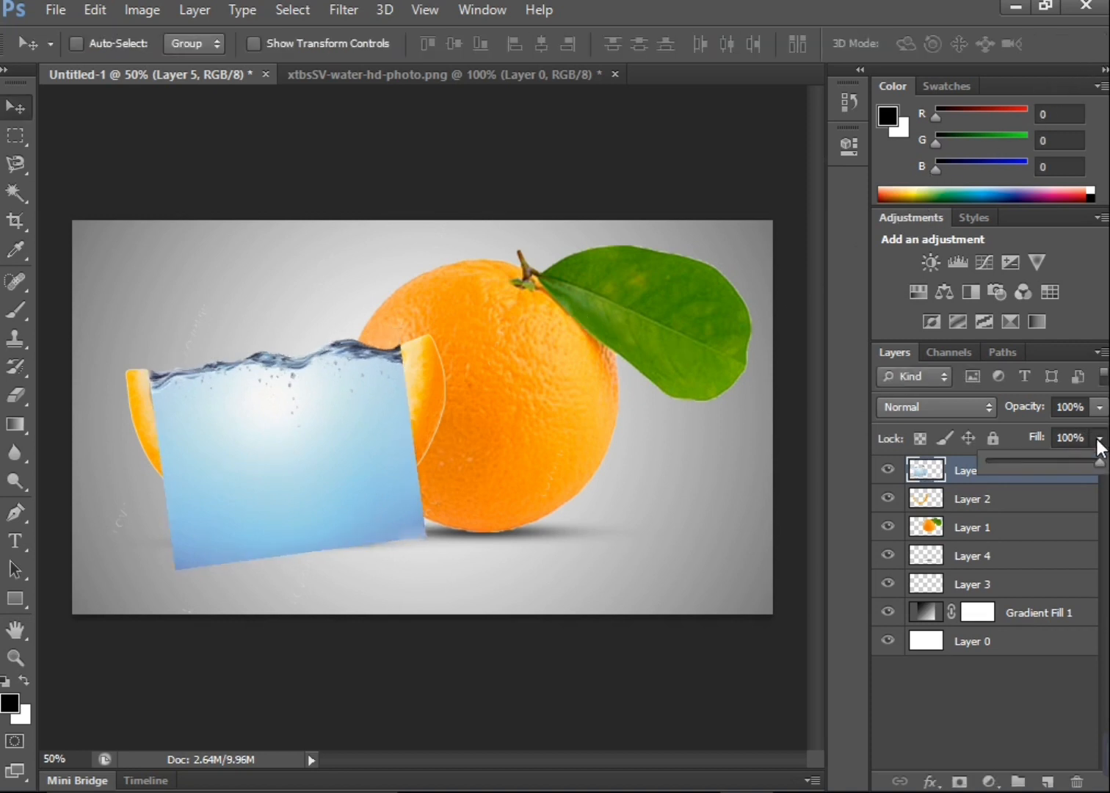
left_click_drag(1065, 461, 1058, 461)
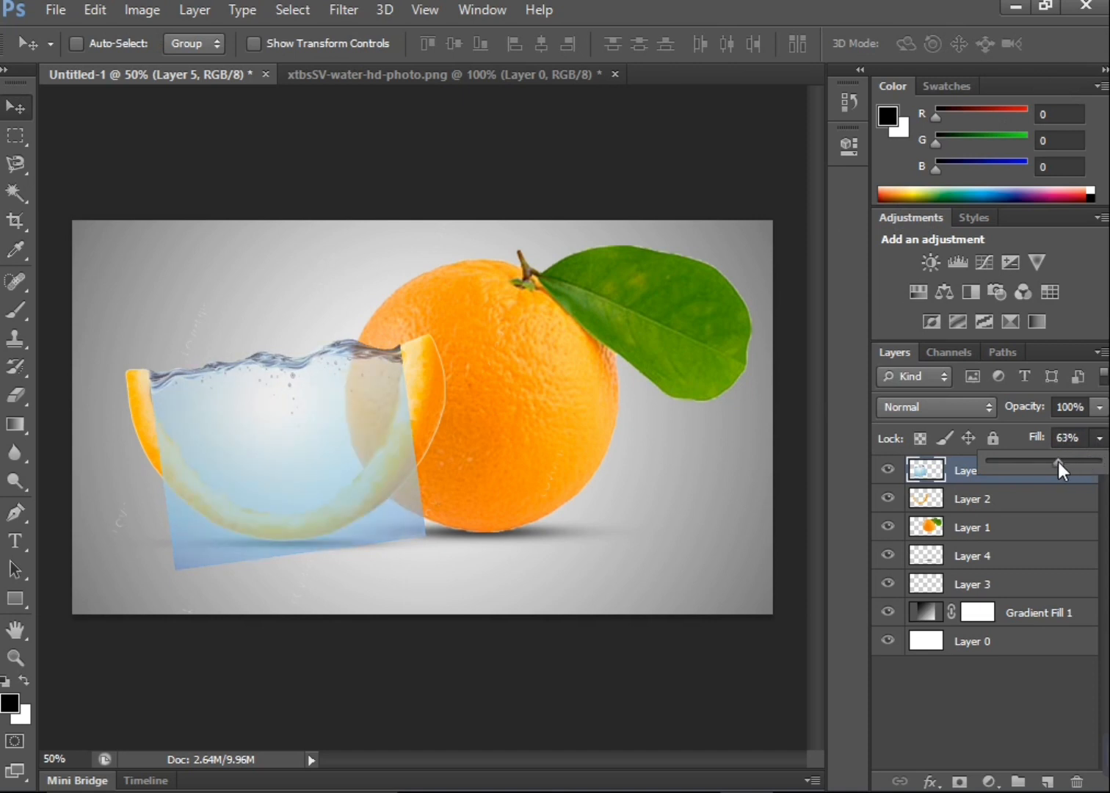
left_click(15, 395)
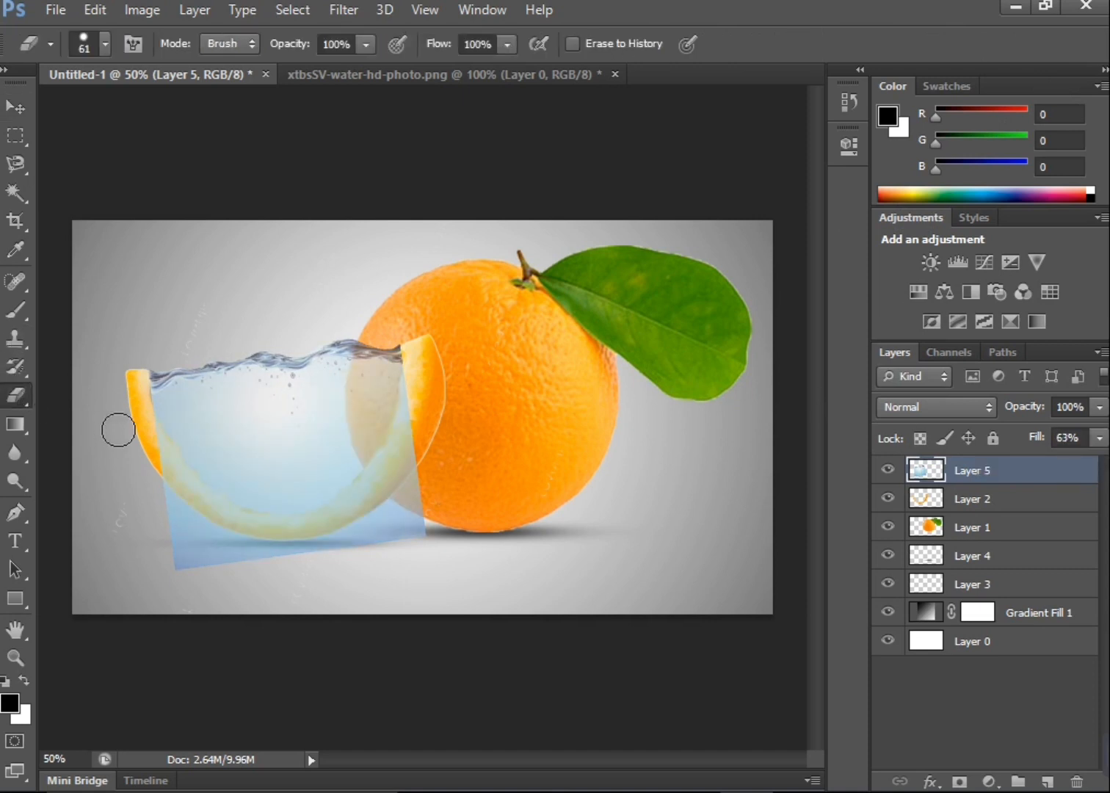
mouse_move(117, 429)
left_mouse_down()
mouse_move(184, 504)
mouse_move(235, 529)
mouse_move(299, 533)
mouse_move(333, 526)
mouse_move(373, 490)
mouse_move(418, 385)
mouse_move(403, 501)
mouse_move(354, 536)
mouse_move(418, 524)
mouse_move(308, 547)
mouse_move(243, 541)
mouse_move(230, 558)
mouse_move(183, 556)
mouse_move(166, 520)
mouse_move(210, 545)
mouse_move(237, 544)
left_mouse_up()
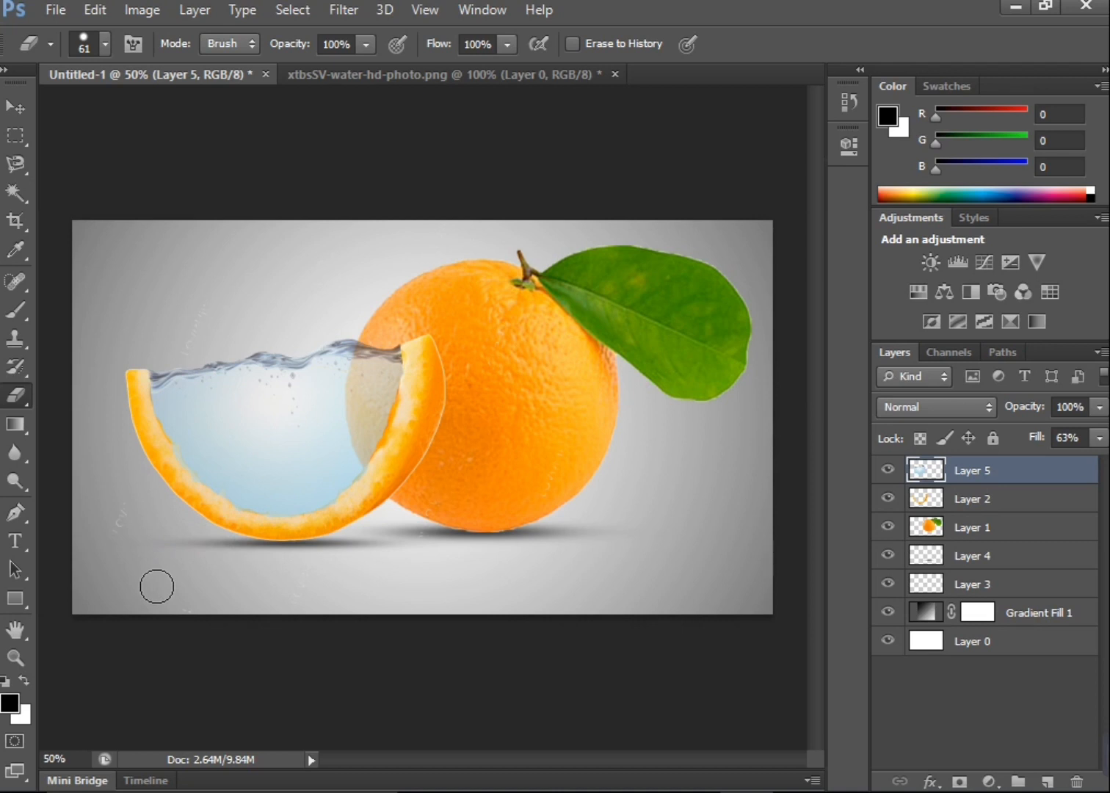
Warp the water layer slightly so its right edge bulges toward the rind, and apply the warp
key("ctrl+t")
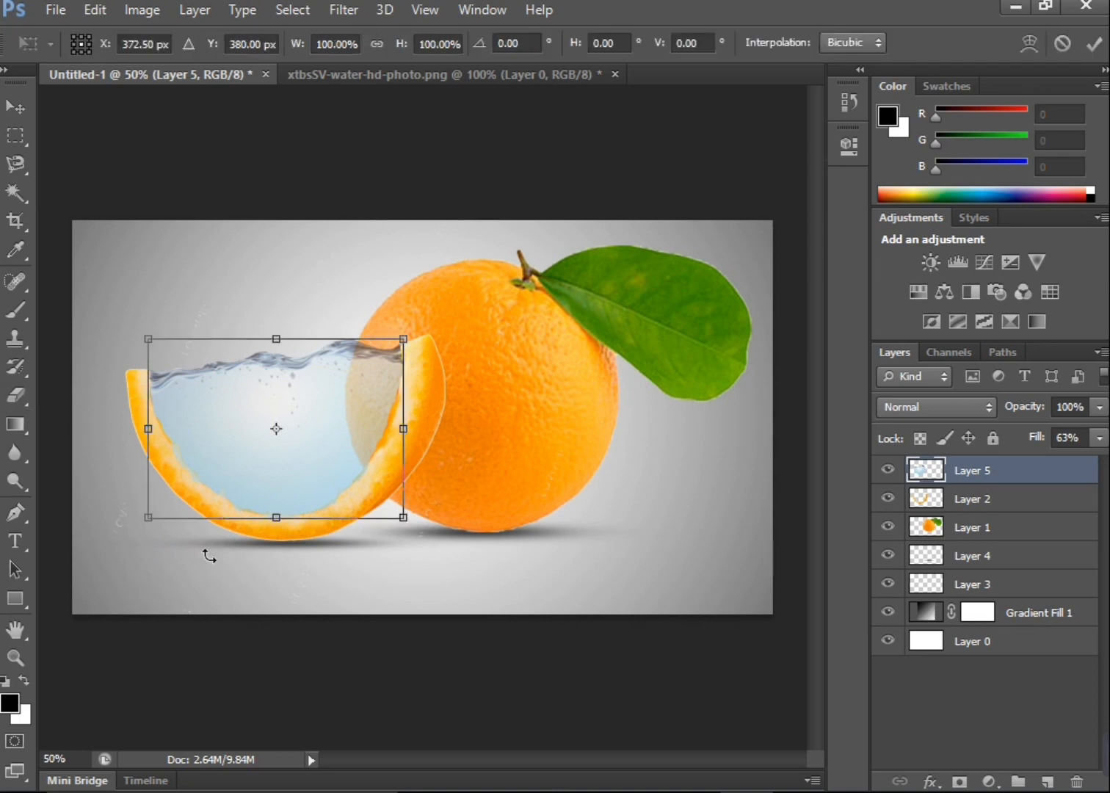
right_click(293, 420)
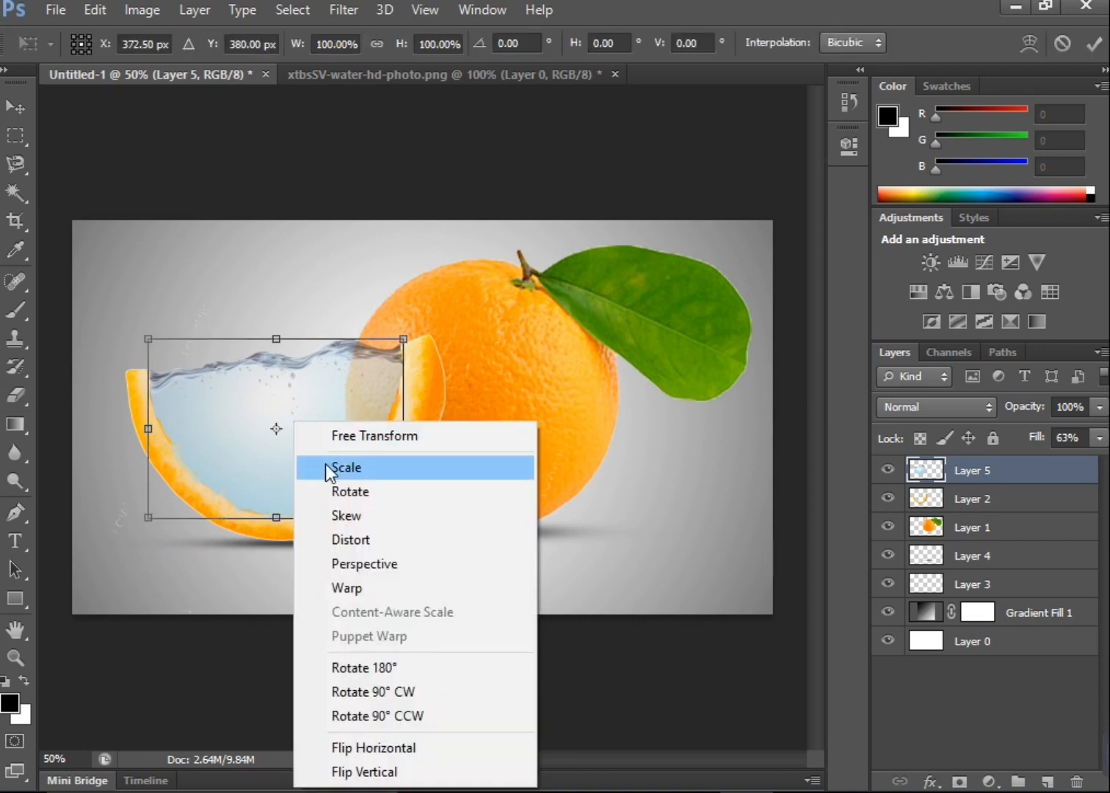
left_click(345, 587)
left_click_drag(385, 427, 387, 425)
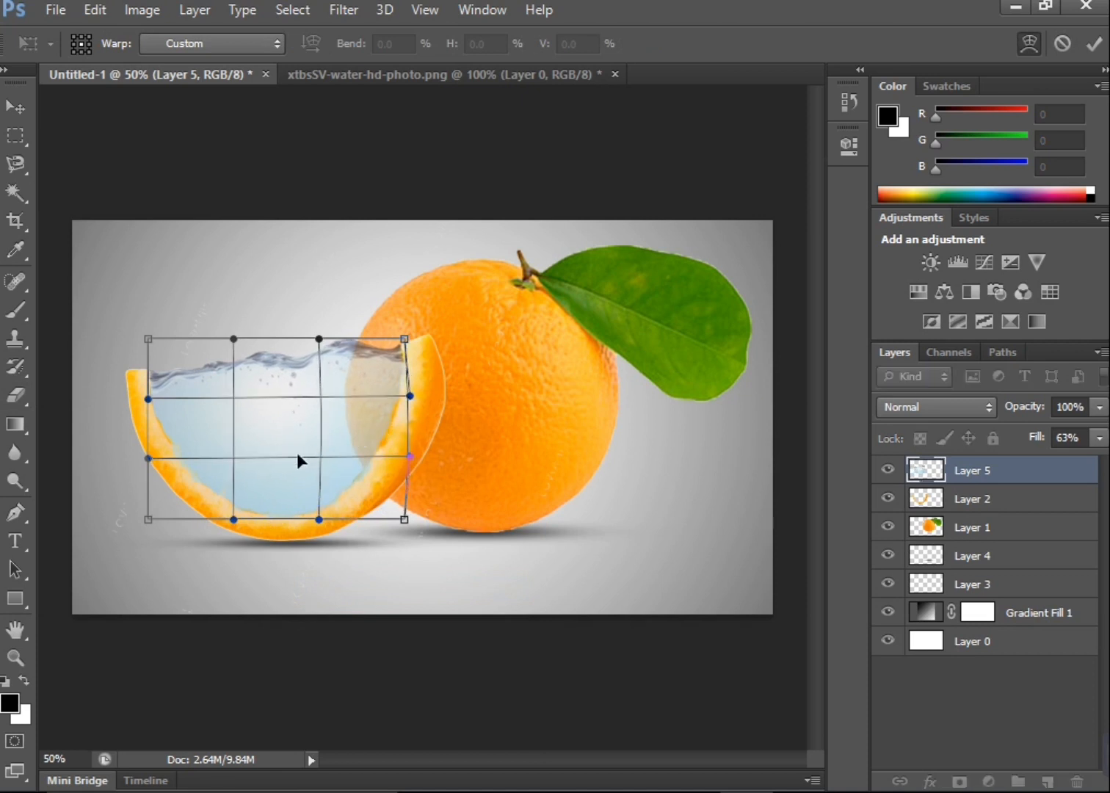
left_click(1093, 44)
Raise the fill of the water layer, Layer 5, to 75%
left_click(1099, 439)
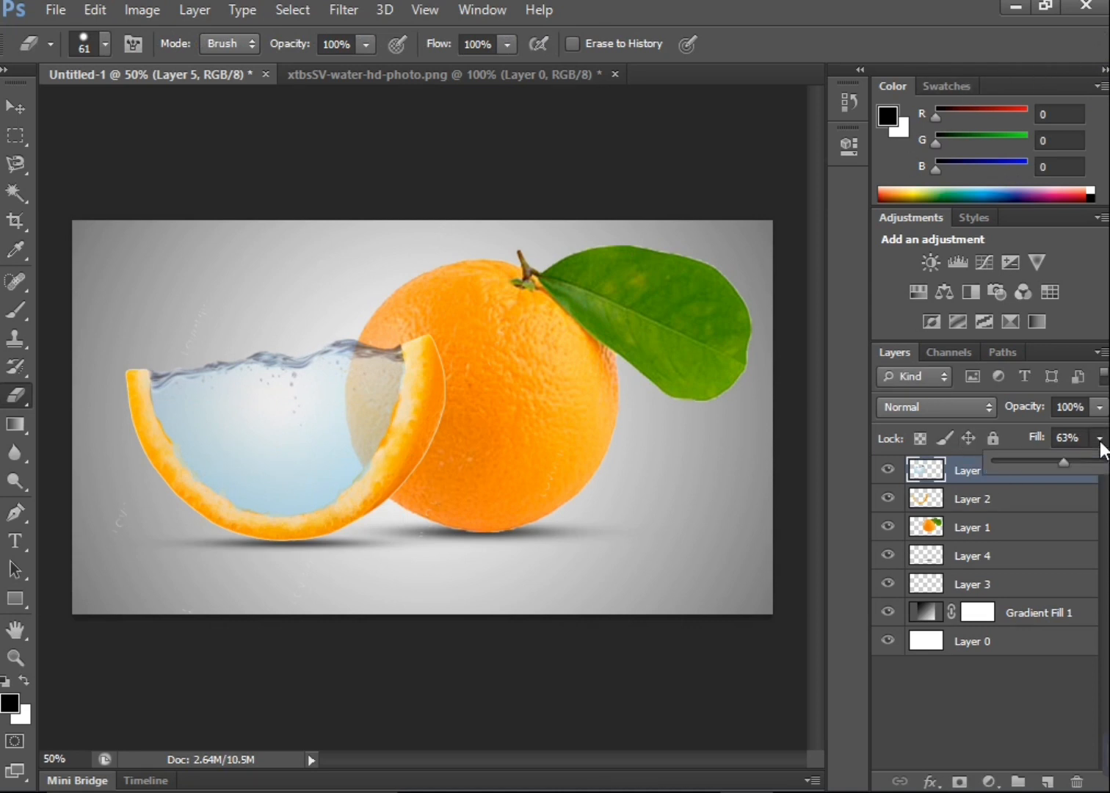
left_click_drag(1091, 462, 1092, 462)
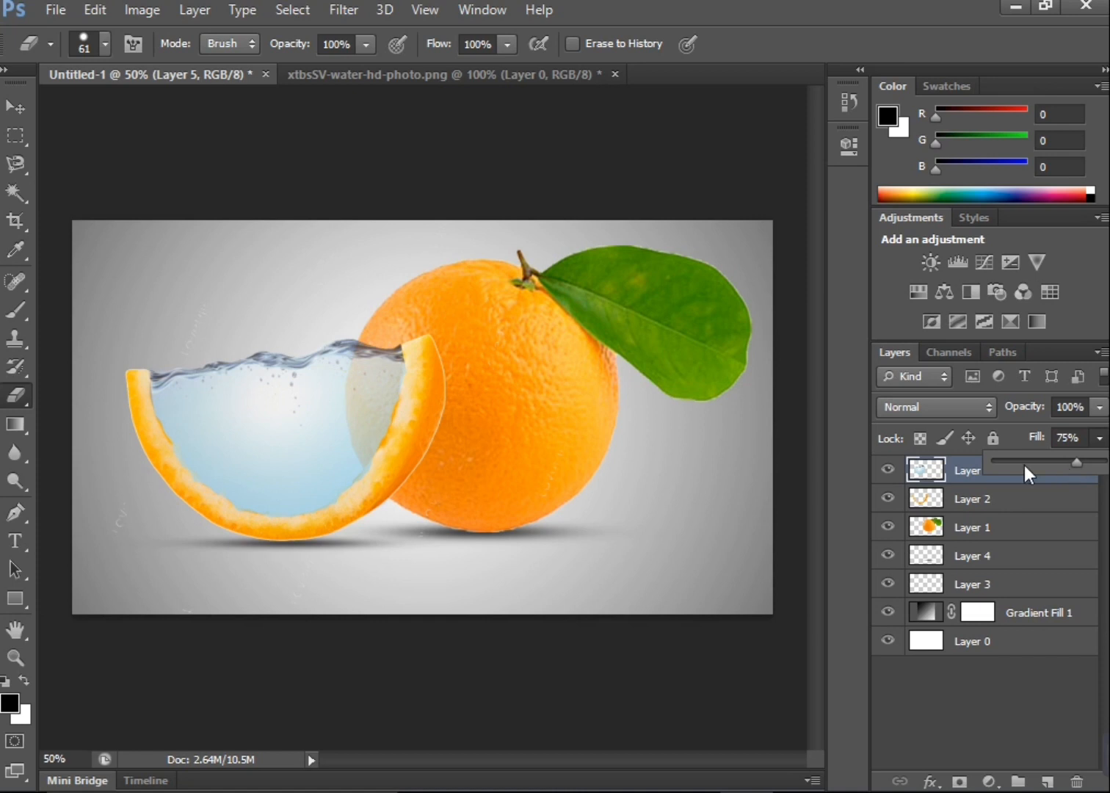
left_click(16, 110)
Open the goldfish image layer1 (2) from New folder (4)
left_click(55, 9)
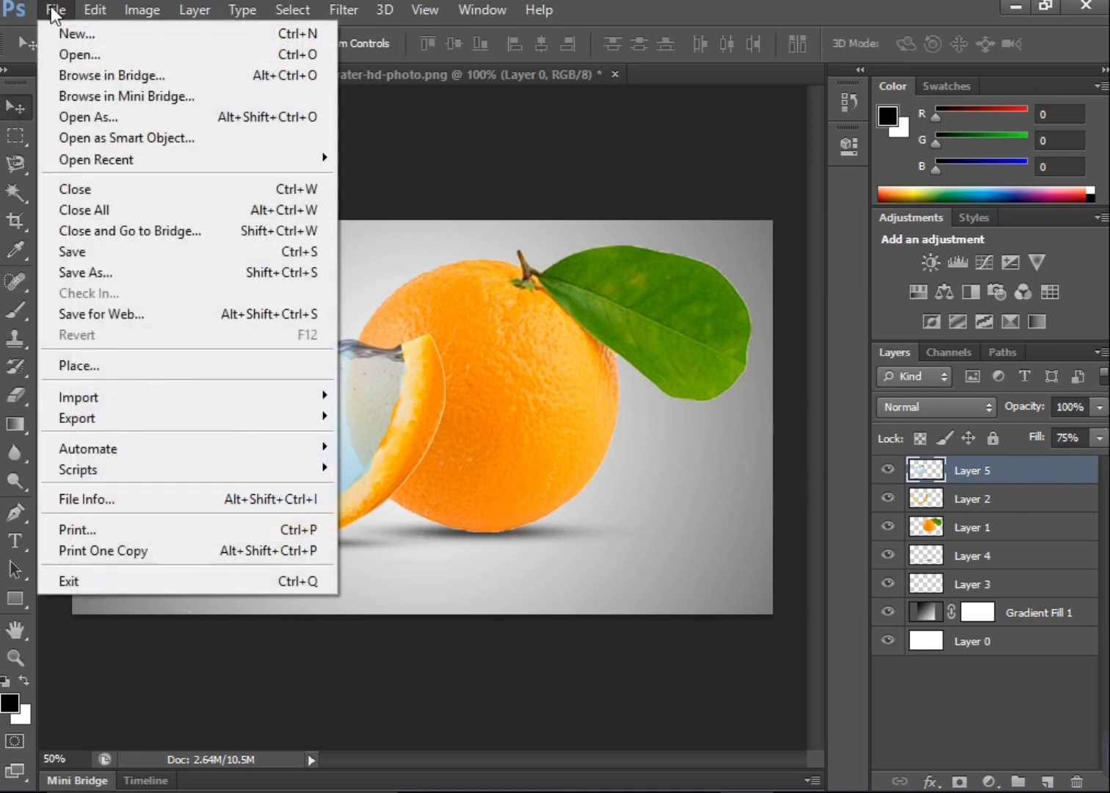
left_click(72, 56)
double_click(504, 239)
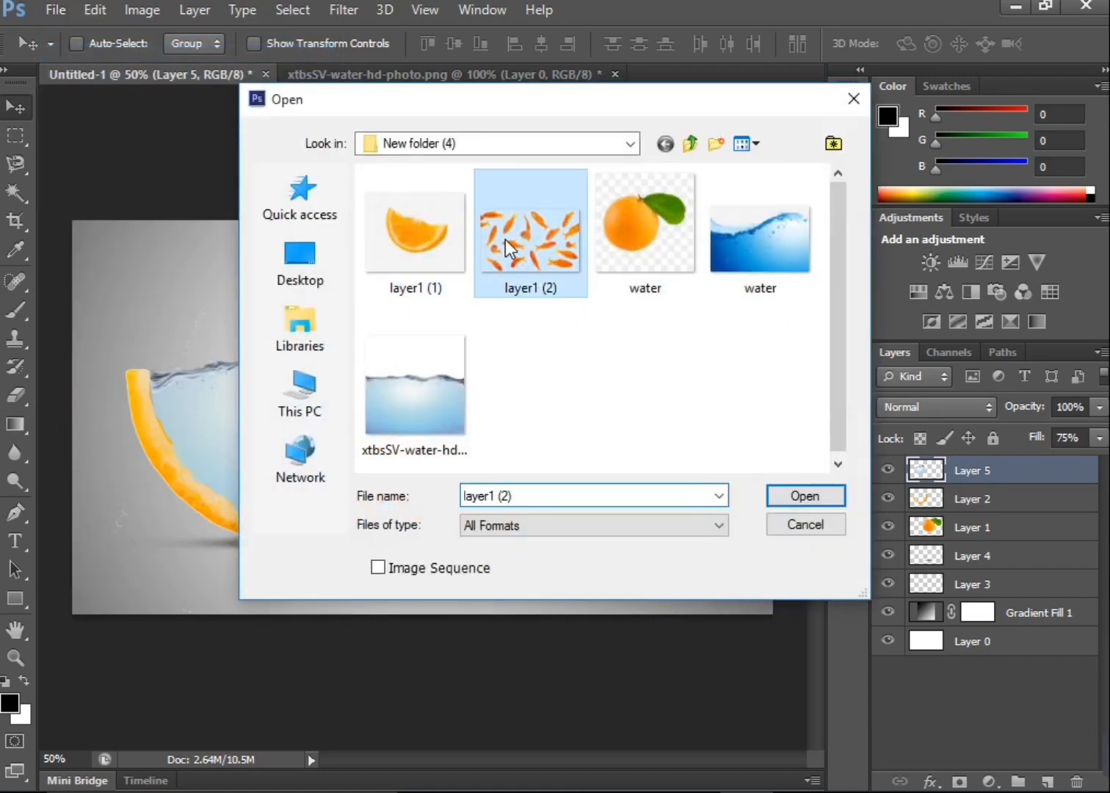
Add a new empty layer beneath Layer 0 in the goldfish image, and make Layer 0 active
left_click(1046, 782)
left_click_drag(1017, 505, 1011, 478)
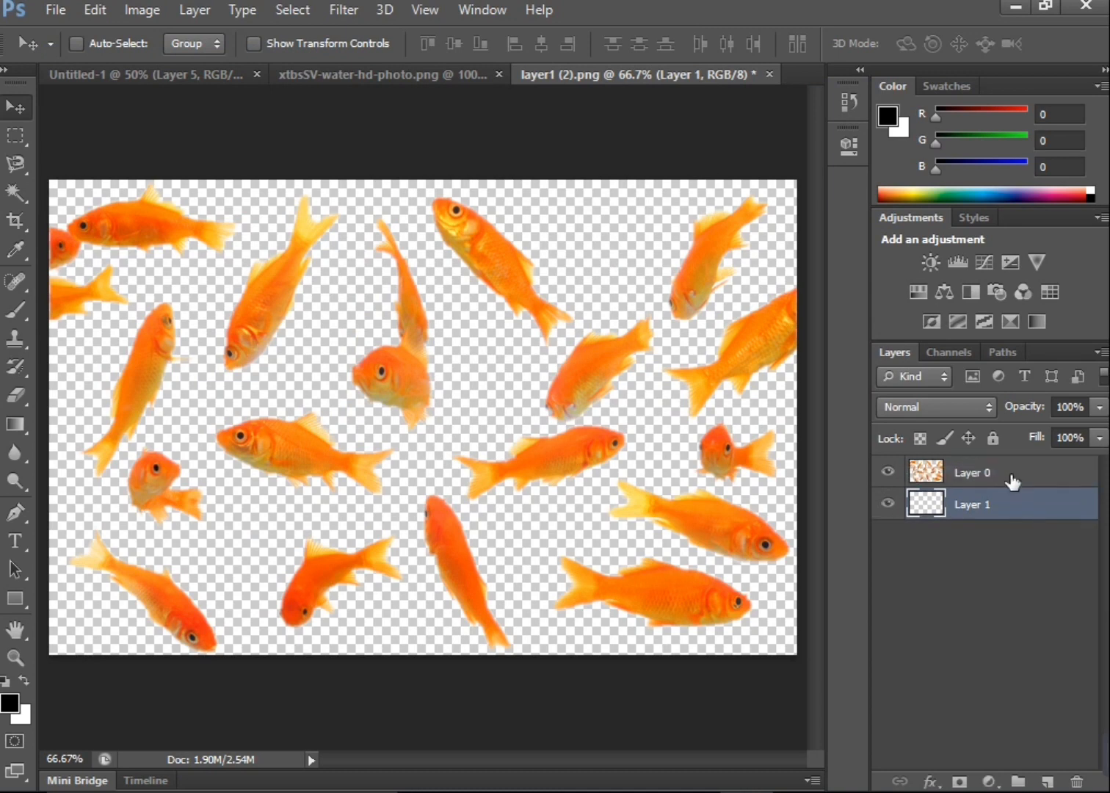
left_click(1011, 479)
left_click(15, 192)
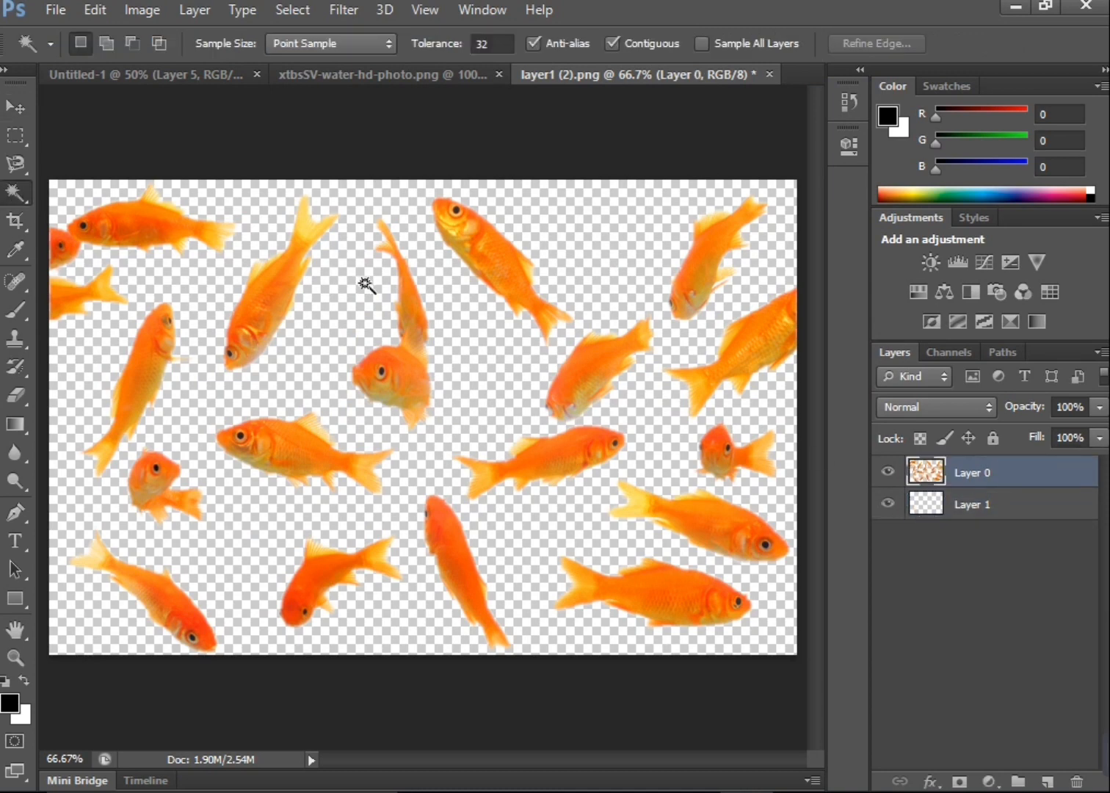
left_click(360, 288)
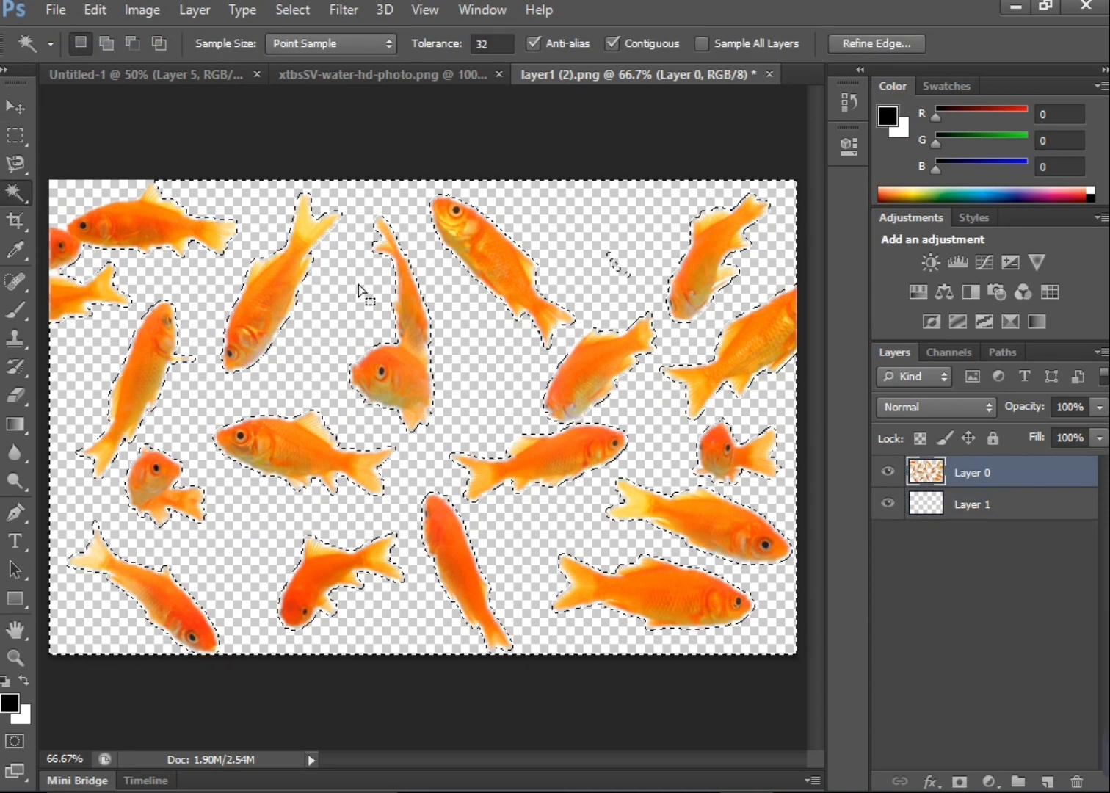
left_click(300, 8)
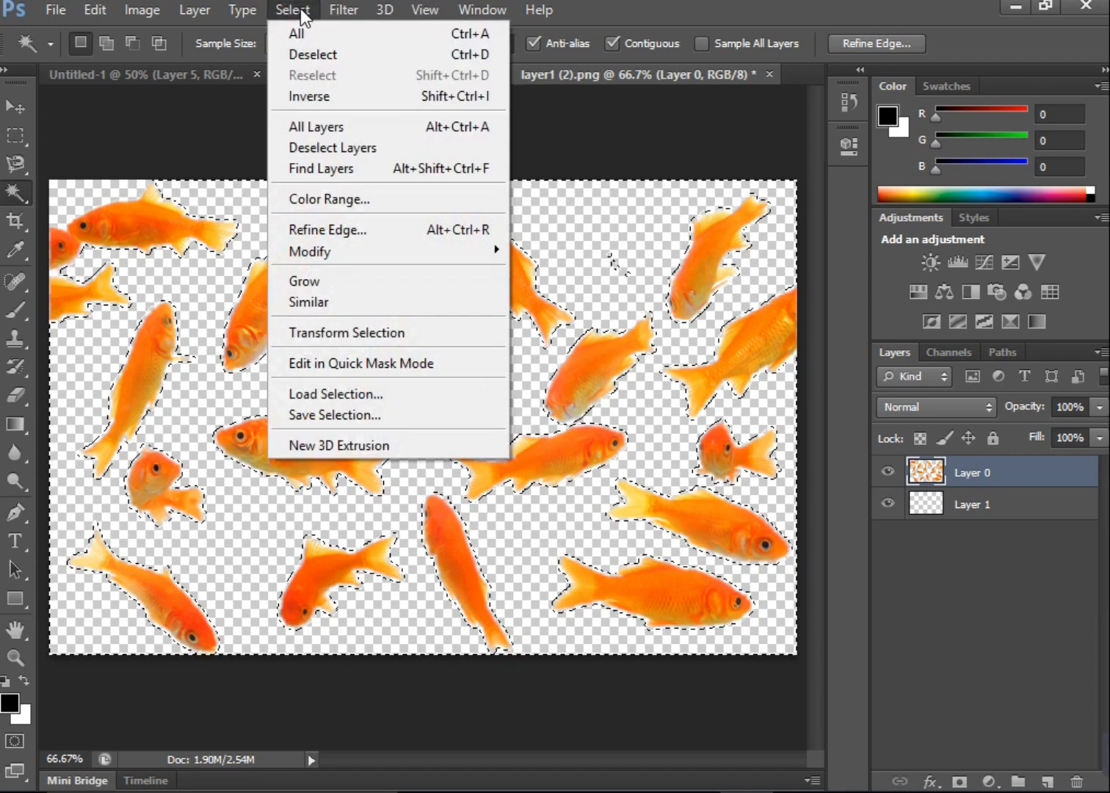
left_click(311, 52)
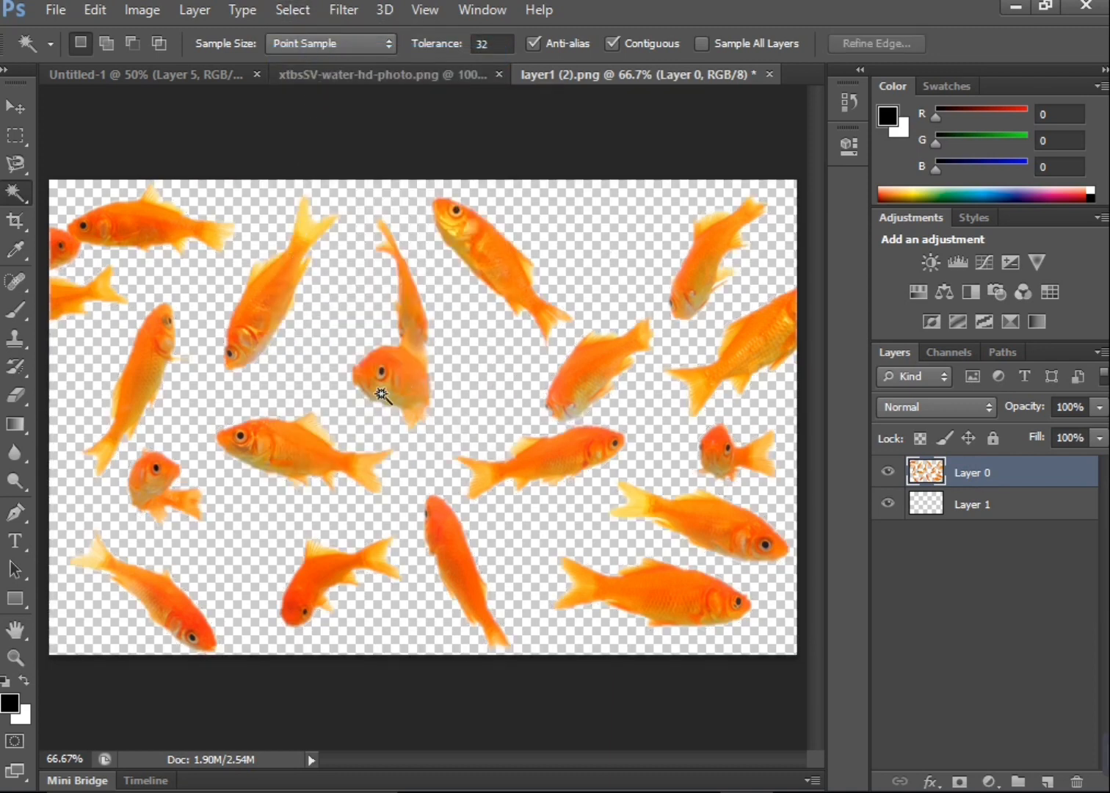
Draw a freehand lasso selection around the right-facing goldfish just right of the image's center, above the steeply angled fish
left_click_drag(18, 163, 70, 161)
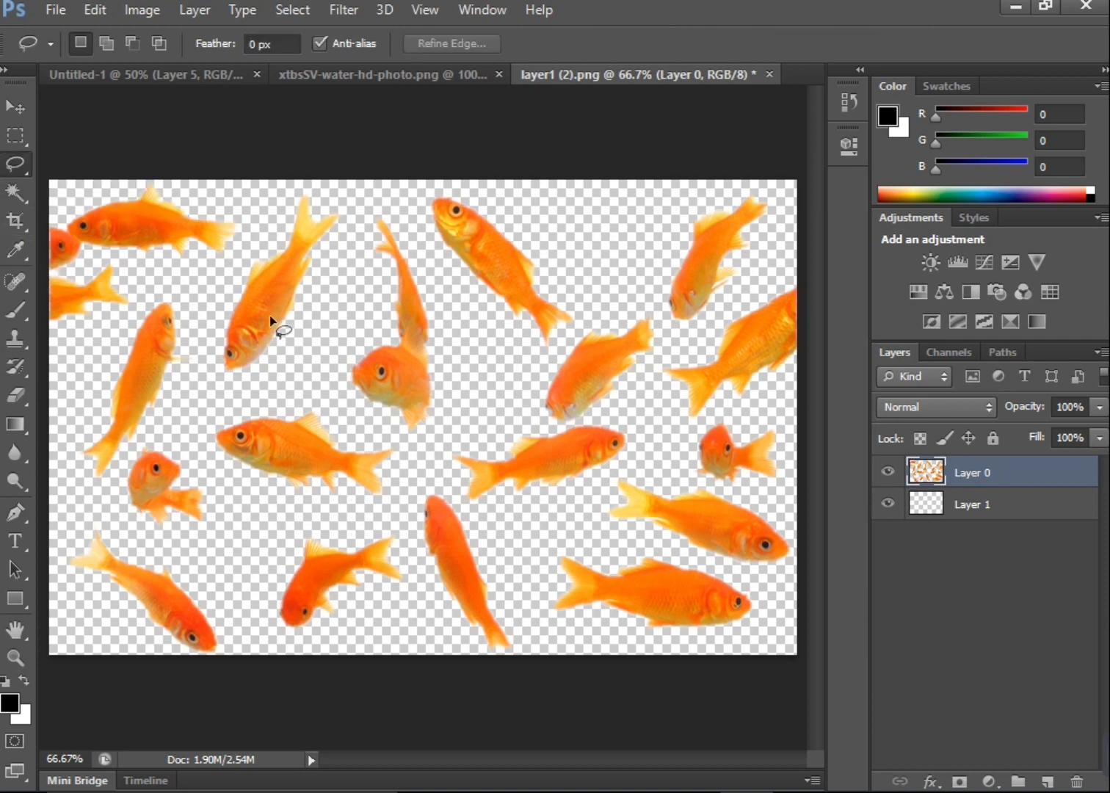
mouse_move(495, 499)
left_mouse_down()
mouse_move(575, 491)
mouse_move(637, 454)
left_mouse_up()
left_click_drag(627, 426, 513, 432)
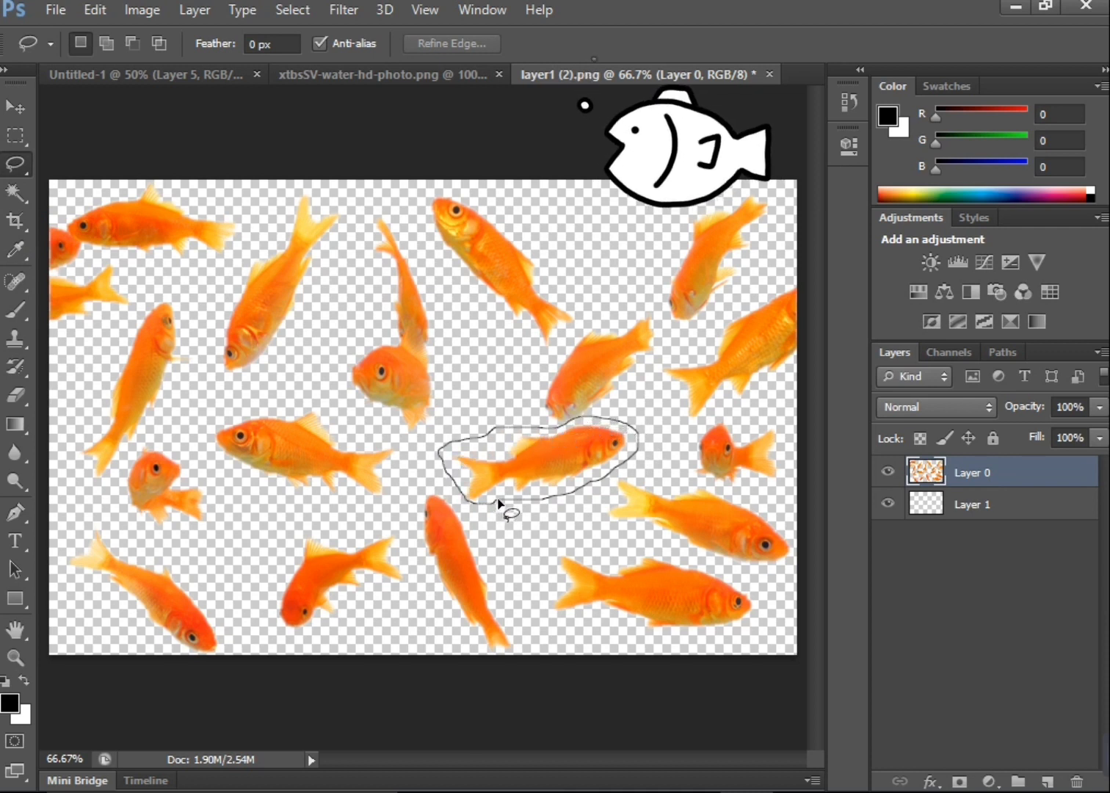
left_click_drag(499, 503, 499, 505)
Close xtbsSV-water-hd-photo.png without saving, and move the selected goldfish into the Untitled-1 composite, placing it in the water inside the slice
left_click(13, 106)
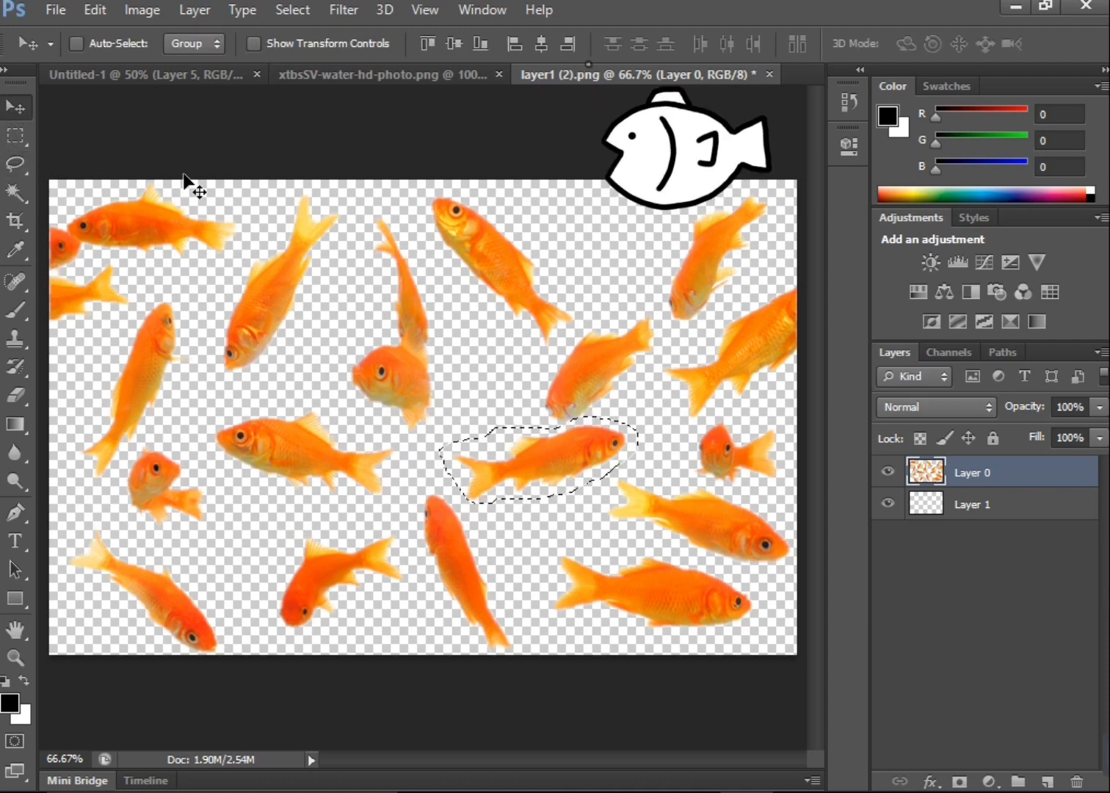
left_click(498, 74)
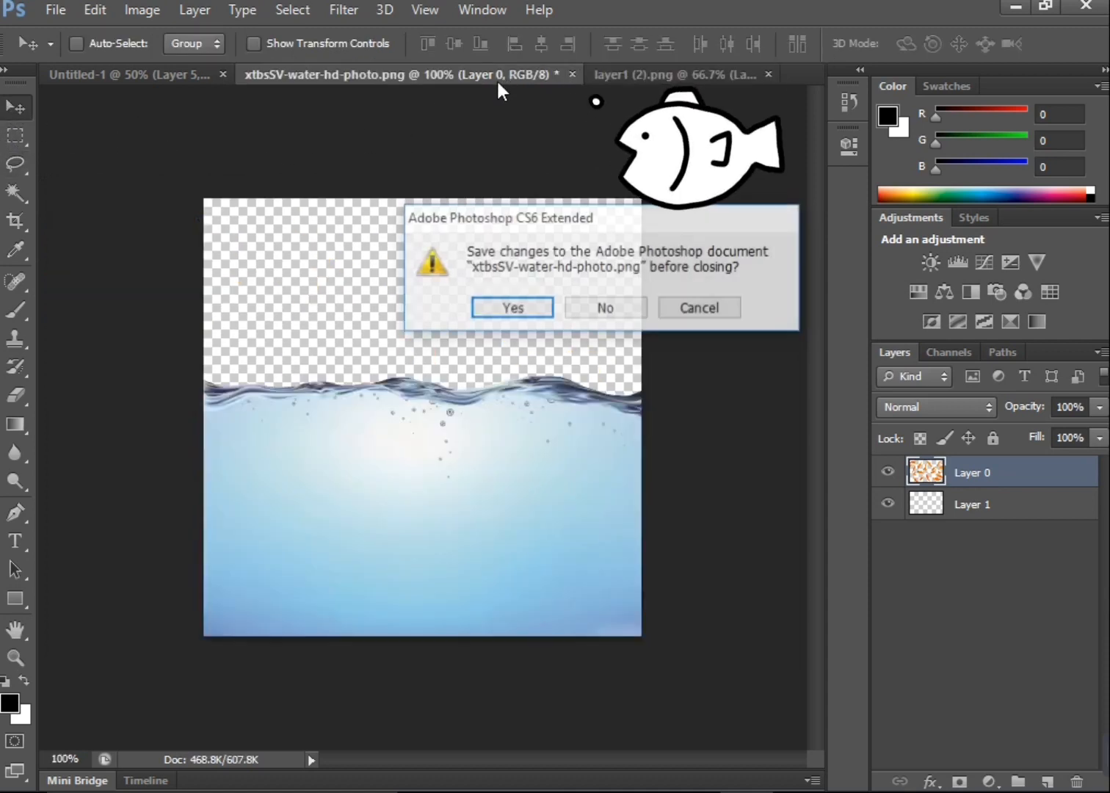
left_click(602, 307)
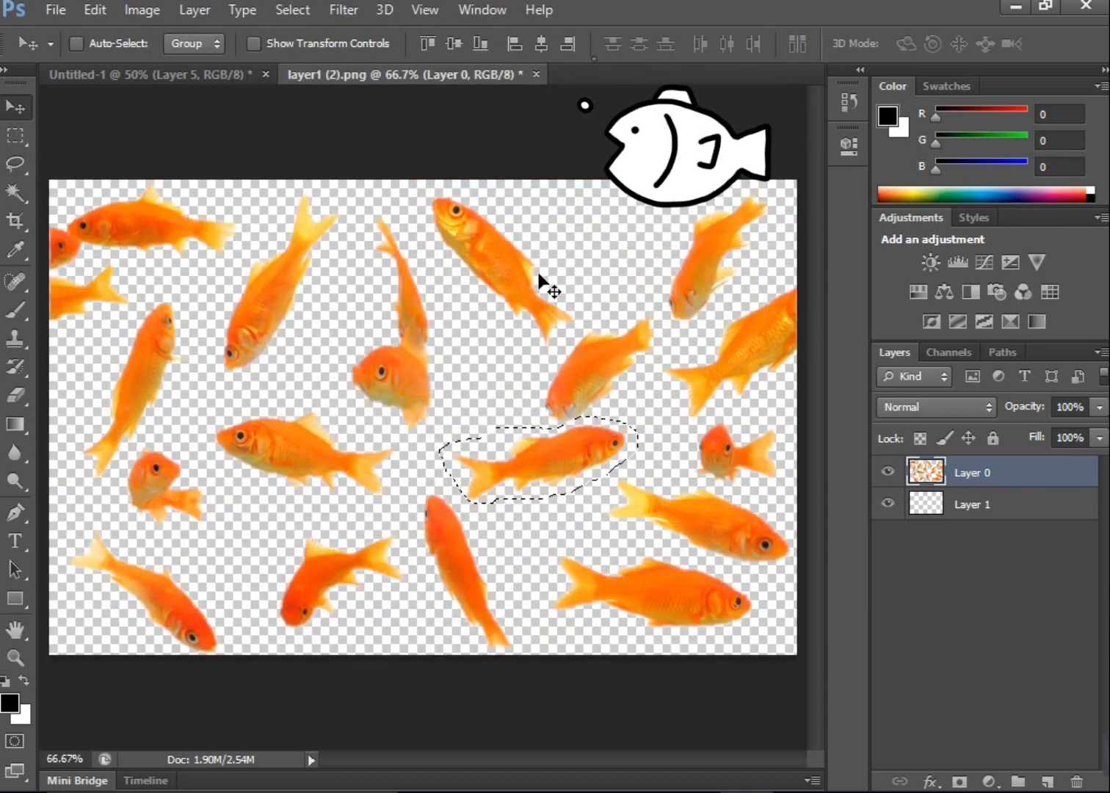
left_click_drag(528, 461, 183, 152)
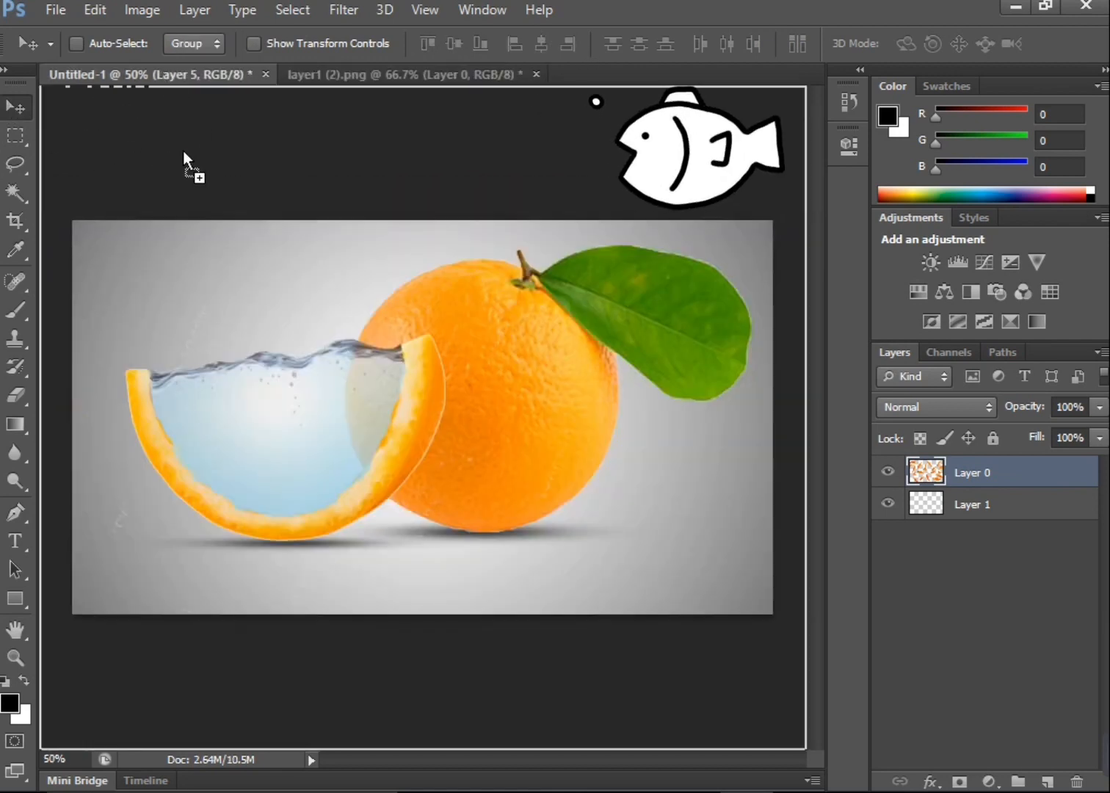
mouse_move(271, 410)
left_mouse_down()
mouse_move(256, 433)
mouse_move(267, 431)
left_mouse_up()
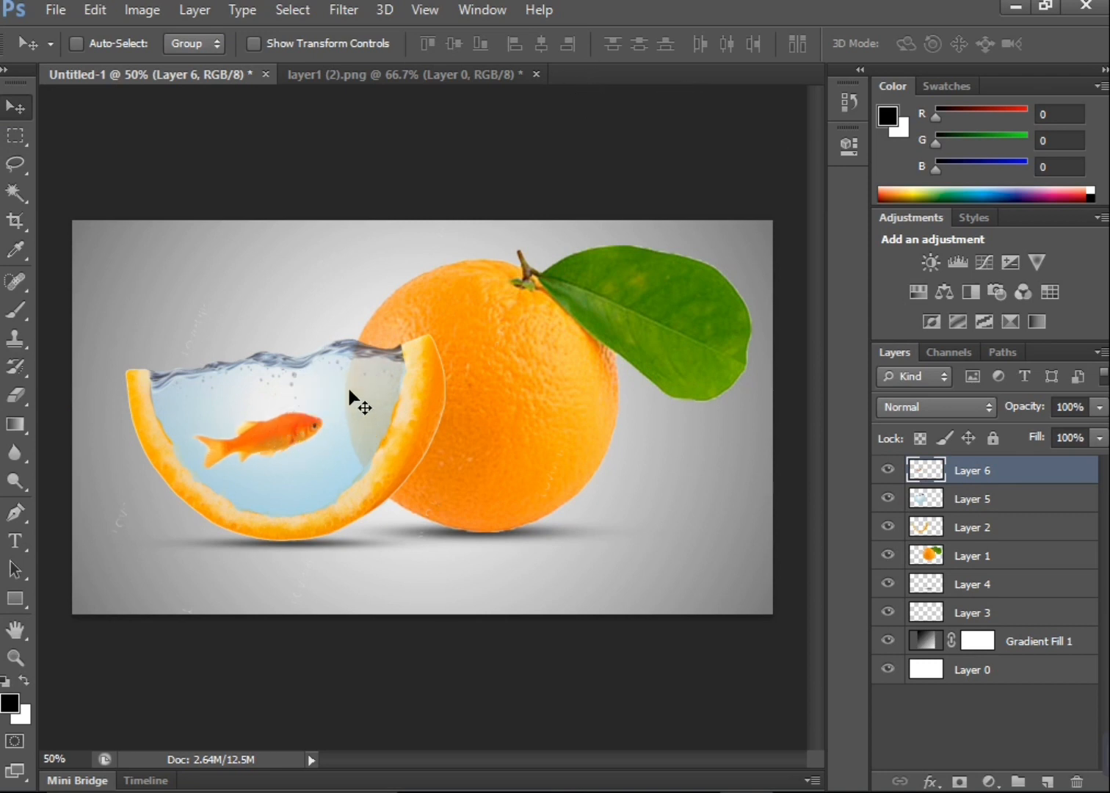
Rotate the goldfish about -22° so its head points upward, and lower its layer's fill to 73%
key("ctrl+t")
left_click_drag(343, 405, 334, 366)
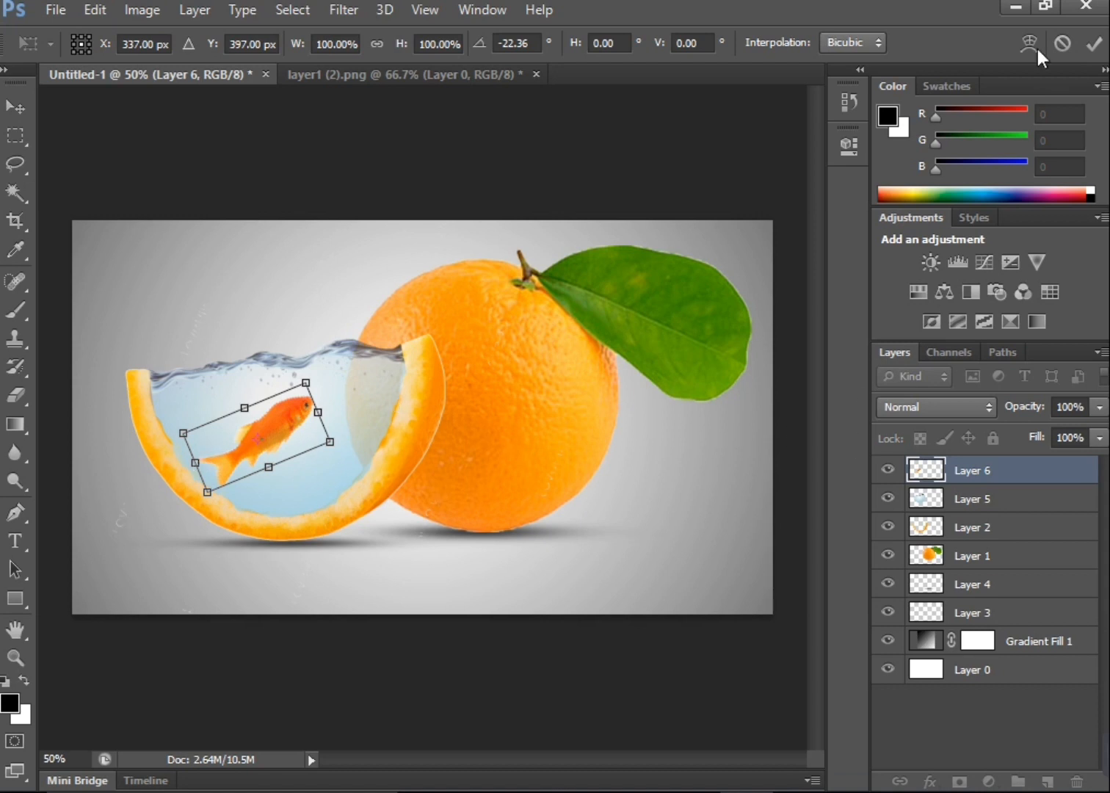
left_click(1094, 43)
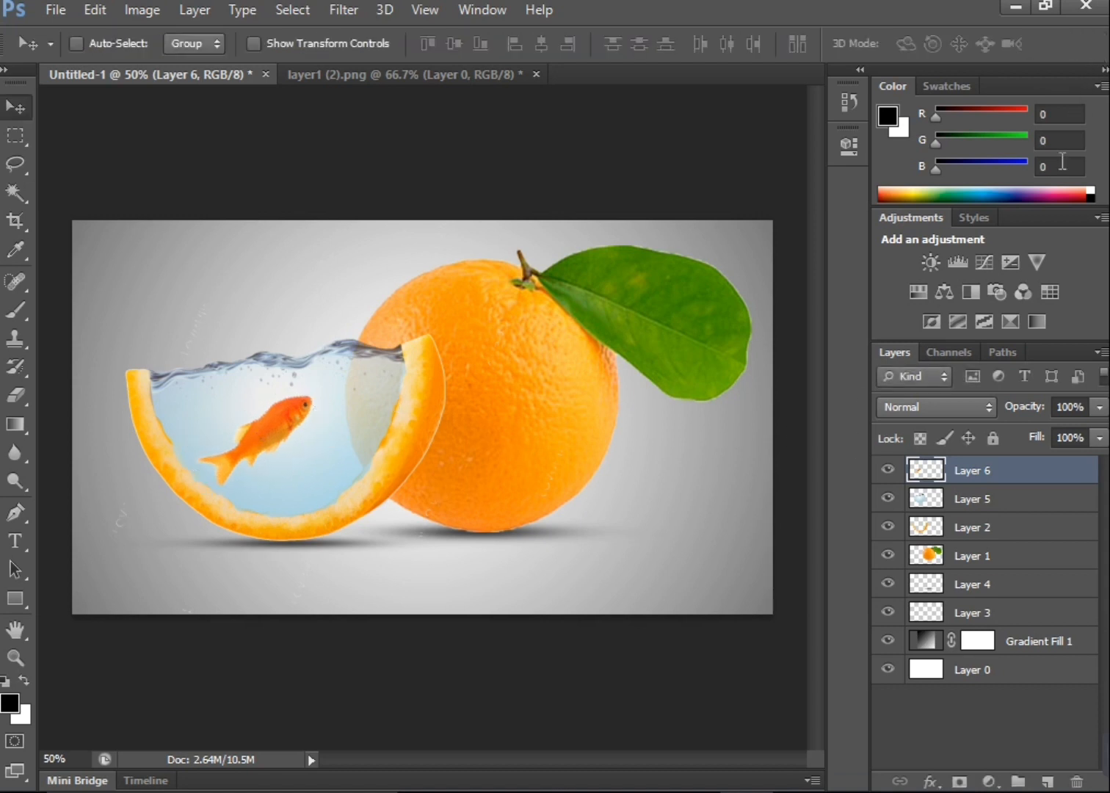
left_click(1099, 438)
left_click_drag(1099, 461, 1069, 462)
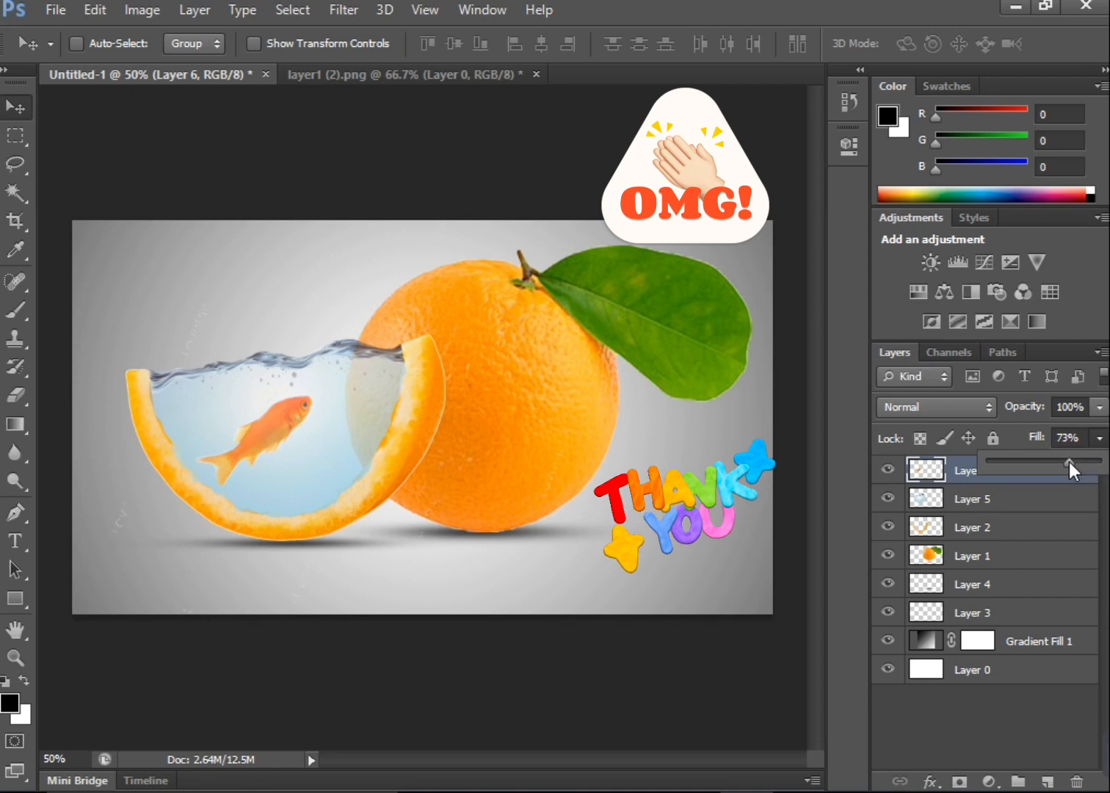